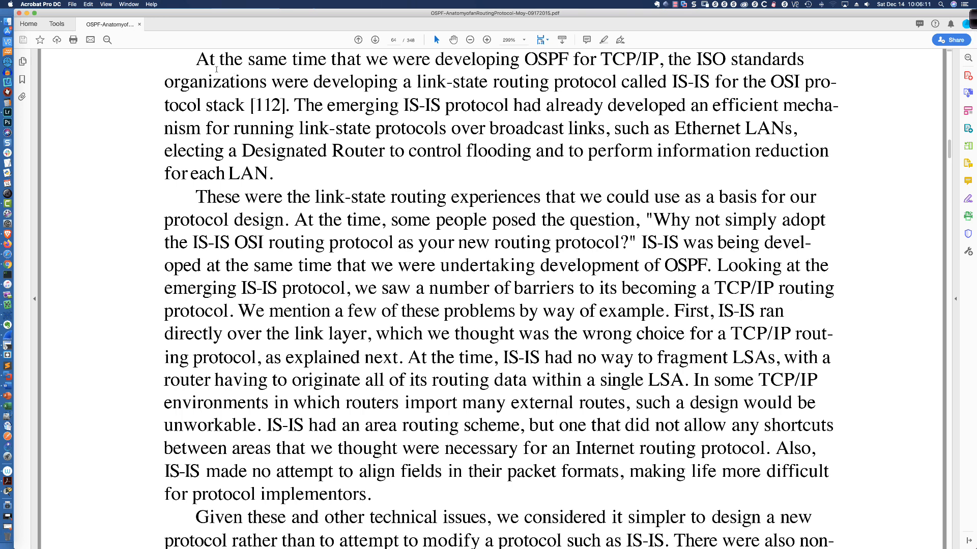
- Highlight the paragraph on the emerging IS-IS protocol and its LAN mechanism, and go to page 67 of the PDF
{"action": "left_click_drag", "start_coordinate": [196, 60], "coordinate": [284, 171]}
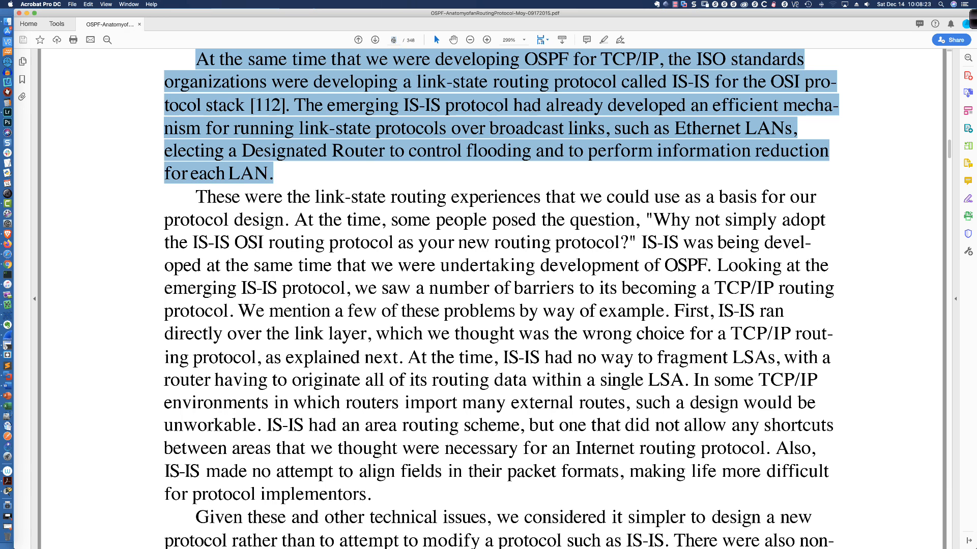
{"action": "type", "text": "67"}
{"action": "key", "text": "Return"}
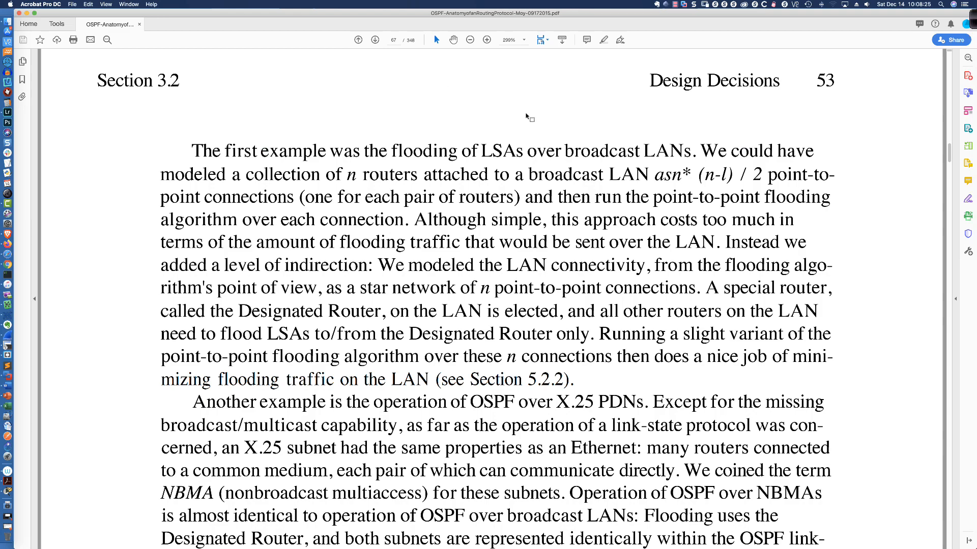
{"action": "scroll", "coordinate": [526, 116], "scroll_direction": "down", "scroll_amount": 5}
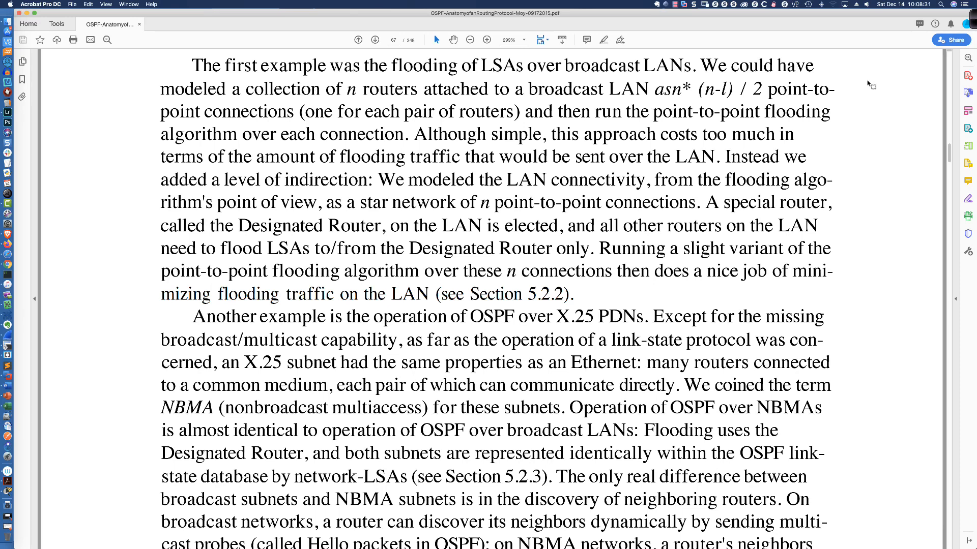
- Bring up the screen annotation tools and use the Pen to bracket the formula "asn* (n-l) / 2" in red
{"action": "left_click_drag", "start_coordinate": [874, 69], "coordinate": [897, 49]}
{"action": "left_click", "coordinate": [972, 21]}
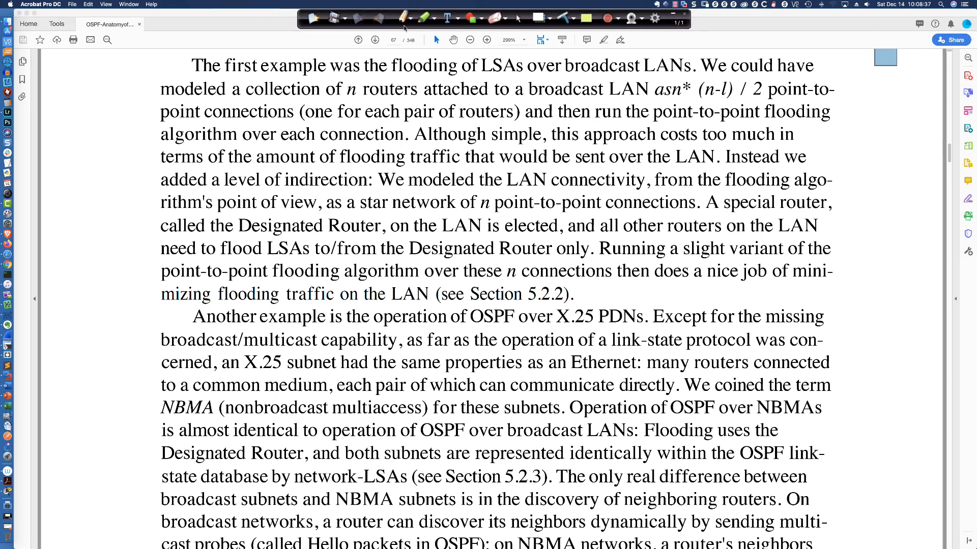
{"action": "left_click", "coordinate": [403, 18]}
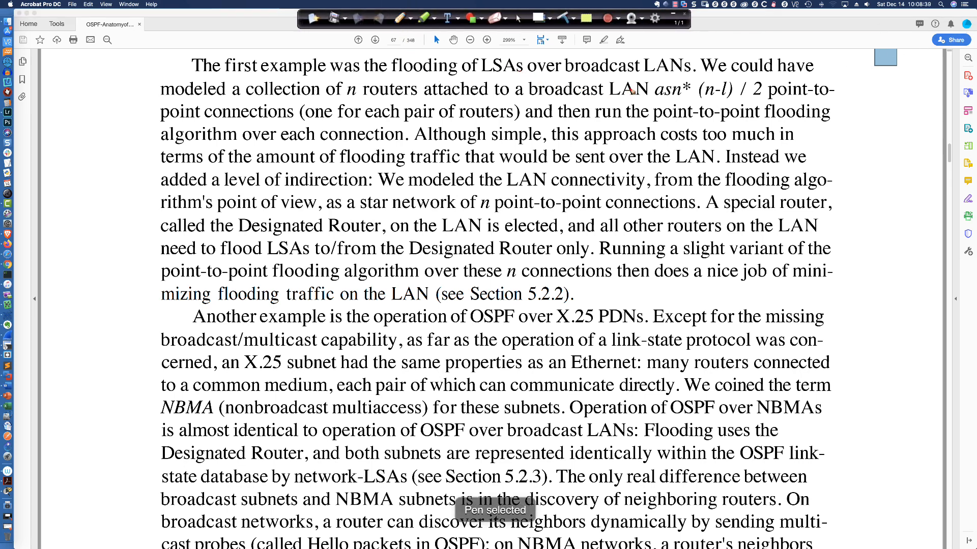
{"action": "mouse_move", "coordinate": [666, 75]}
{"action": "left_mouse_down"}
{"action": "mouse_move", "coordinate": [655, 81]}
{"action": "mouse_move", "coordinate": [653, 101]}
{"action": "mouse_move", "coordinate": [666, 100]}
{"action": "left_mouse_up"}
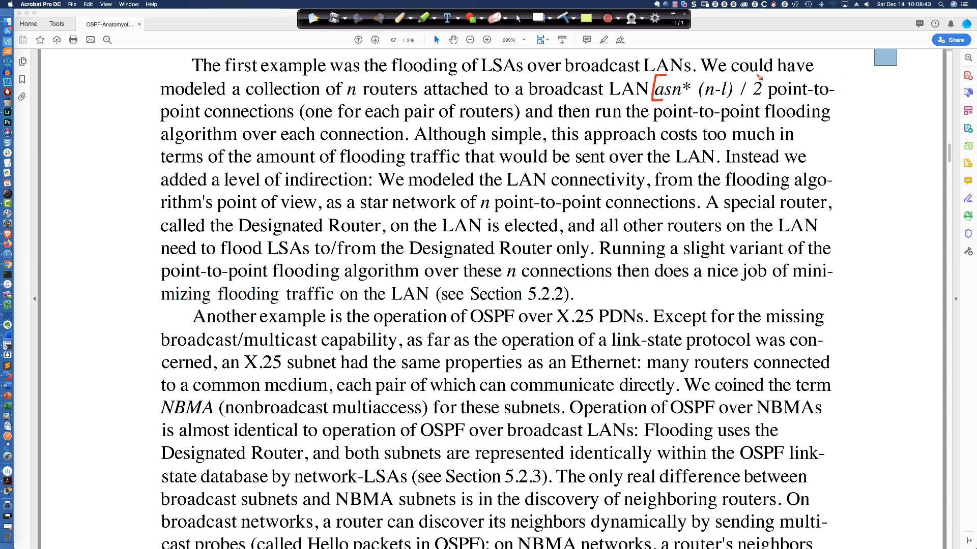
{"action": "left_click_drag", "start_coordinate": [757, 76], "coordinate": [757, 104]}
- Sketch a switch box labelled SW in the page margin with four router circles connected around it
{"action": "mouse_move", "coordinate": [81, 149]}
{"action": "left_mouse_down"}
{"action": "mouse_move", "coordinate": [90, 166]}
{"action": "mouse_move", "coordinate": [117, 147]}
{"action": "mouse_move", "coordinate": [82, 148]}
{"action": "mouse_move", "coordinate": [87, 165]}
{"action": "mouse_move", "coordinate": [112, 150]}
{"action": "mouse_move", "coordinate": [83, 104]}
{"action": "mouse_move", "coordinate": [91, 96]}
{"action": "left_mouse_up"}
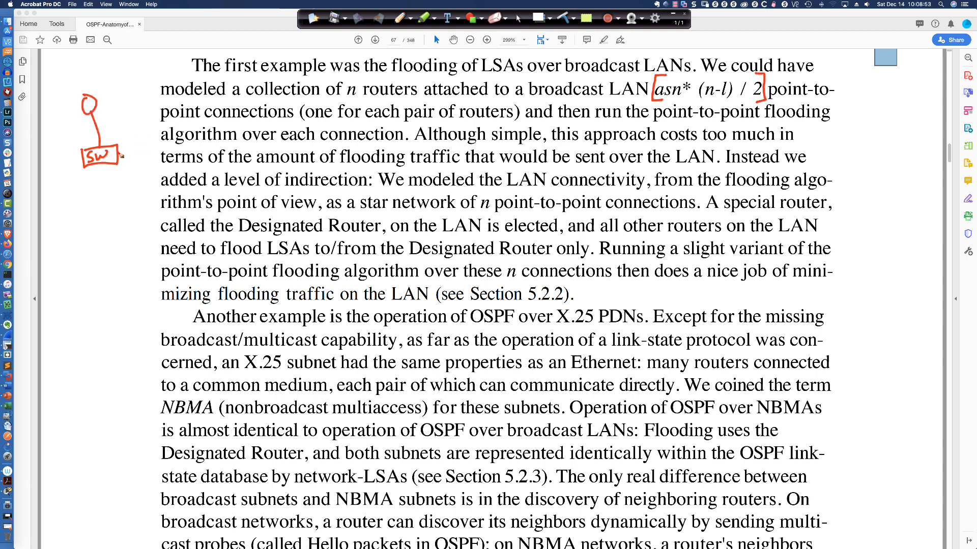
{"action": "mouse_move", "coordinate": [118, 150]}
{"action": "left_mouse_down"}
{"action": "mouse_move", "coordinate": [154, 142]}
{"action": "mouse_move", "coordinate": [102, 168]}
{"action": "mouse_move", "coordinate": [100, 197]}
{"action": "mouse_move", "coordinate": [102, 190]}
{"action": "left_mouse_up"}
{"action": "mouse_move", "coordinate": [51, 170]}
{"action": "left_mouse_down"}
{"action": "mouse_move", "coordinate": [83, 161]}
{"action": "mouse_move", "coordinate": [49, 172]}
{"action": "left_mouse_up"}
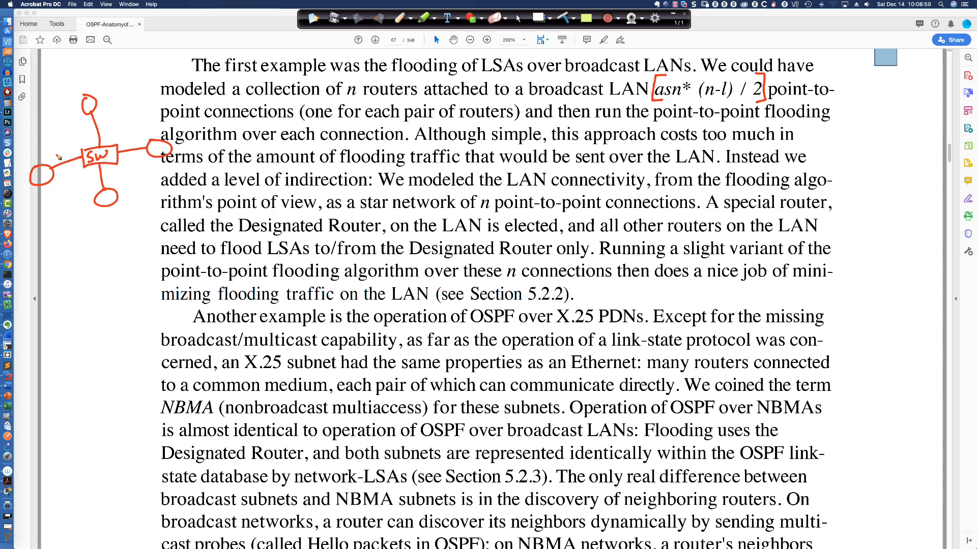
- Draw lines and arrows between the four router circles to illustrate a full mesh of flooding traffic
{"action": "mouse_move", "coordinate": [41, 175]}
{"action": "left_mouse_down"}
{"action": "mouse_move", "coordinate": [63, 122]}
{"action": "mouse_move", "coordinate": [131, 142]}
{"action": "mouse_move", "coordinate": [99, 182]}
{"action": "left_mouse_up"}
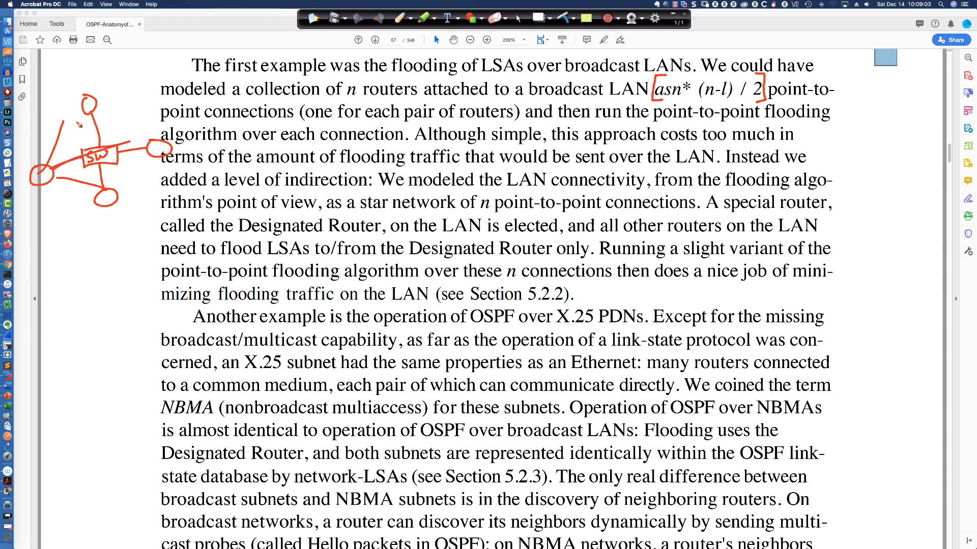
{"action": "mouse_move", "coordinate": [90, 109]}
{"action": "left_mouse_down"}
{"action": "mouse_move", "coordinate": [74, 139]}
{"action": "mouse_move", "coordinate": [98, 130]}
{"action": "mouse_move", "coordinate": [106, 173]}
{"action": "left_mouse_up"}
{"action": "left_click_drag", "start_coordinate": [99, 161], "coordinate": [115, 163]}
{"action": "mouse_move", "coordinate": [89, 113]}
{"action": "left_mouse_down"}
{"action": "mouse_move", "coordinate": [146, 133]}
{"action": "mouse_move", "coordinate": [149, 145]}
{"action": "mouse_move", "coordinate": [109, 126]}
{"action": "mouse_move", "coordinate": [120, 122]}
{"action": "mouse_move", "coordinate": [126, 153]}
{"action": "mouse_move", "coordinate": [87, 163]}
{"action": "left_mouse_up"}
{"action": "left_click_drag", "start_coordinate": [90, 156], "coordinate": [93, 164]}
{"action": "mouse_move", "coordinate": [153, 151]}
{"action": "left_mouse_down"}
{"action": "mouse_move", "coordinate": [122, 194]}
{"action": "mouse_move", "coordinate": [133, 190]}
{"action": "left_mouse_up"}
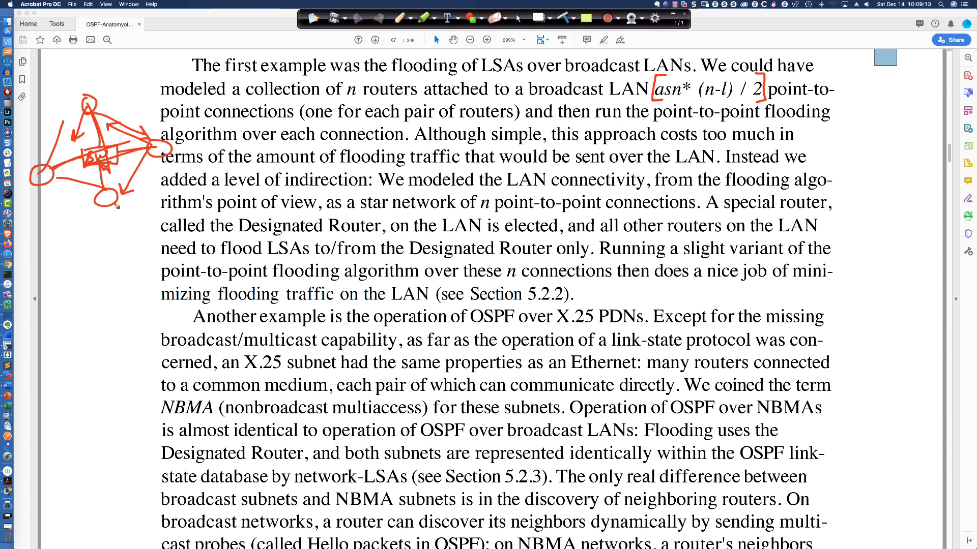
{"action": "mouse_move", "coordinate": [107, 199]}
{"action": "left_mouse_down"}
{"action": "mouse_move", "coordinate": [59, 179]}
{"action": "mouse_move", "coordinate": [78, 178]}
{"action": "mouse_move", "coordinate": [92, 151]}
{"action": "left_mouse_up"}
{"action": "left_click_drag", "start_coordinate": [86, 157], "coordinate": [94, 153]}
{"action": "mouse_move", "coordinate": [111, 193]}
{"action": "left_mouse_down"}
{"action": "mouse_move", "coordinate": [134, 162]}
{"action": "mouse_move", "coordinate": [130, 172]}
{"action": "left_mouse_up"}
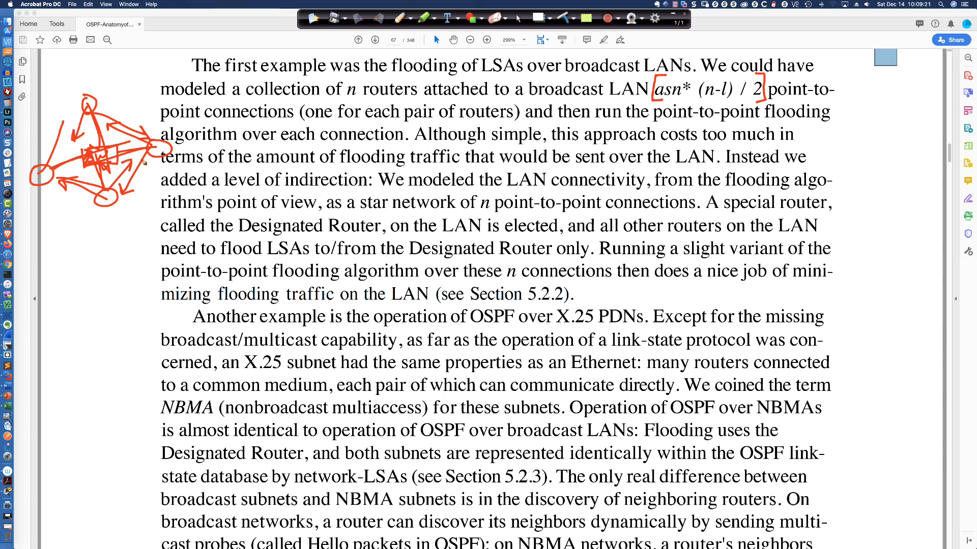
- Underline the formula and "costs too much in terms of the amount of flooding traffic", and clear all pen annotations
{"action": "left_click_drag", "start_coordinate": [665, 101], "coordinate": [763, 101]}
{"action": "left_click_drag", "start_coordinate": [657, 146], "coordinate": [795, 140]}
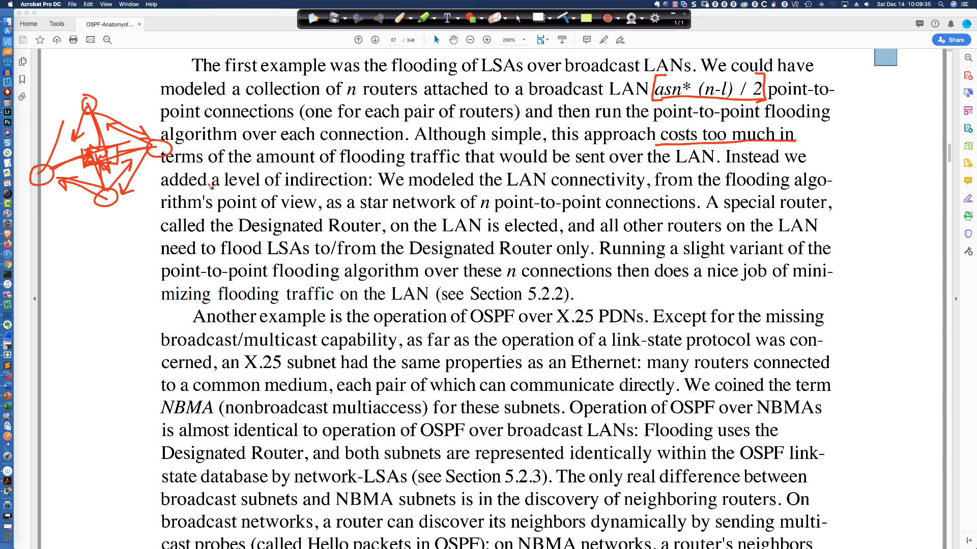
{"action": "mouse_move", "coordinate": [163, 172]}
{"action": "left_mouse_down"}
{"action": "mouse_move", "coordinate": [241, 158]}
{"action": "mouse_move", "coordinate": [461, 163]}
{"action": "left_mouse_up"}
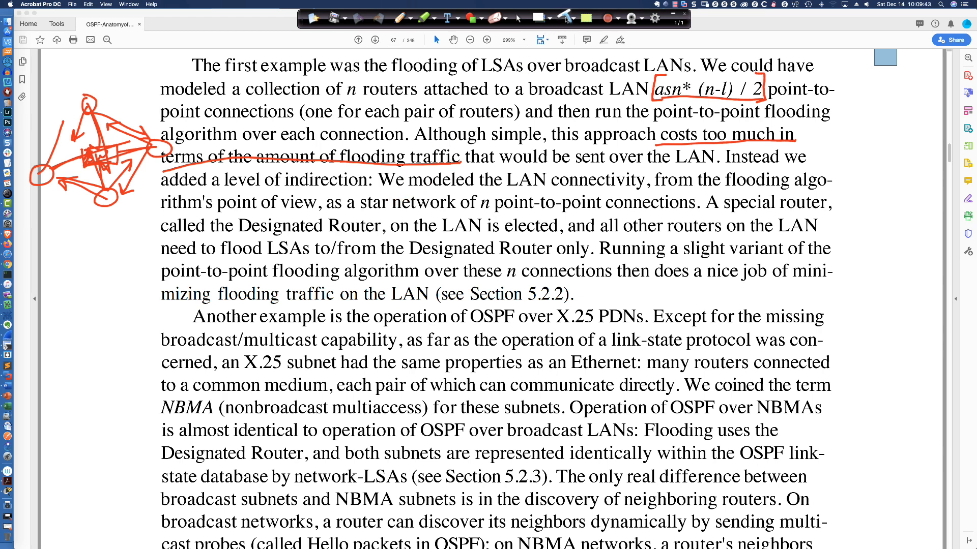
{"action": "left_click", "coordinate": [566, 19]}
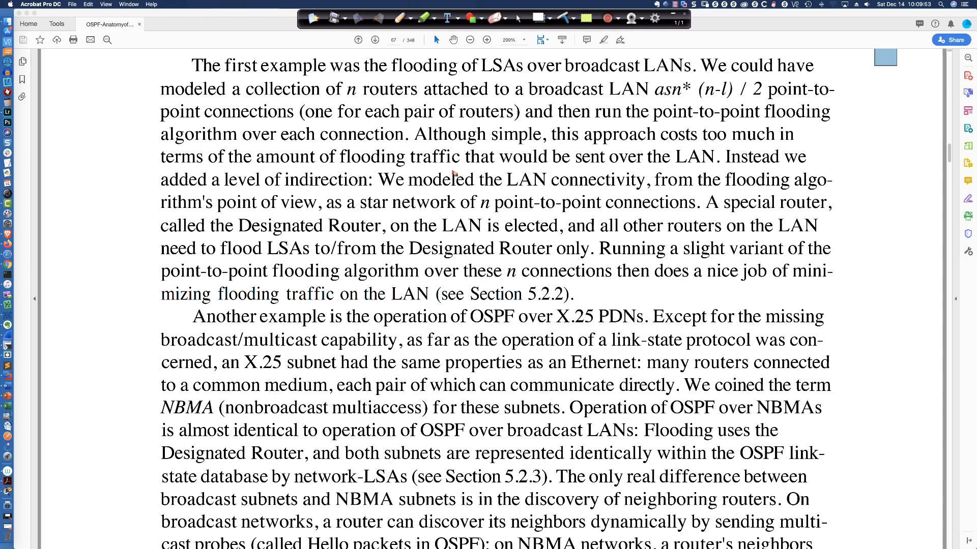
- Underline "Designated Router" in the paragraph on flooding over broadcast LANs, and clear the annotation
{"action": "left_click_drag", "start_coordinate": [239, 237], "coordinate": [383, 237]}
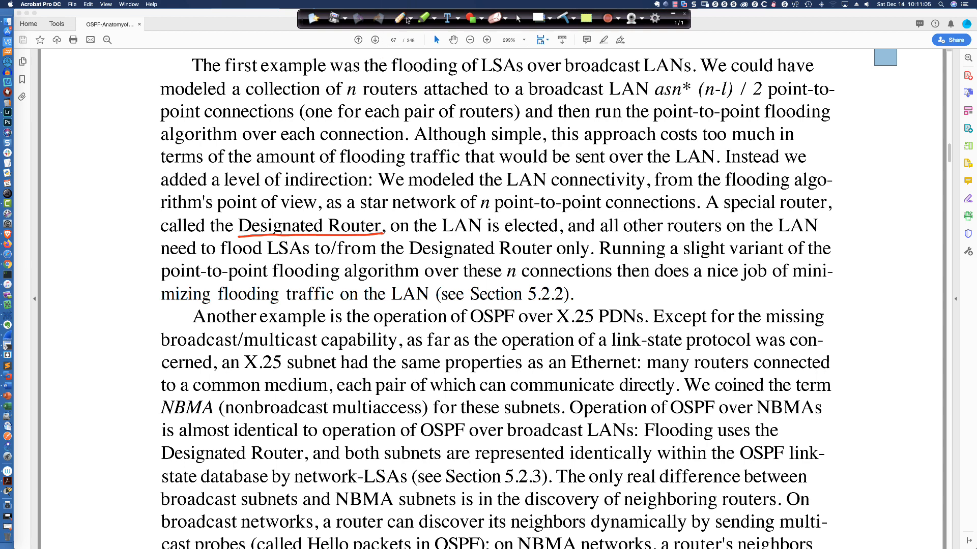
{"action": "left_click", "coordinate": [520, 18]}
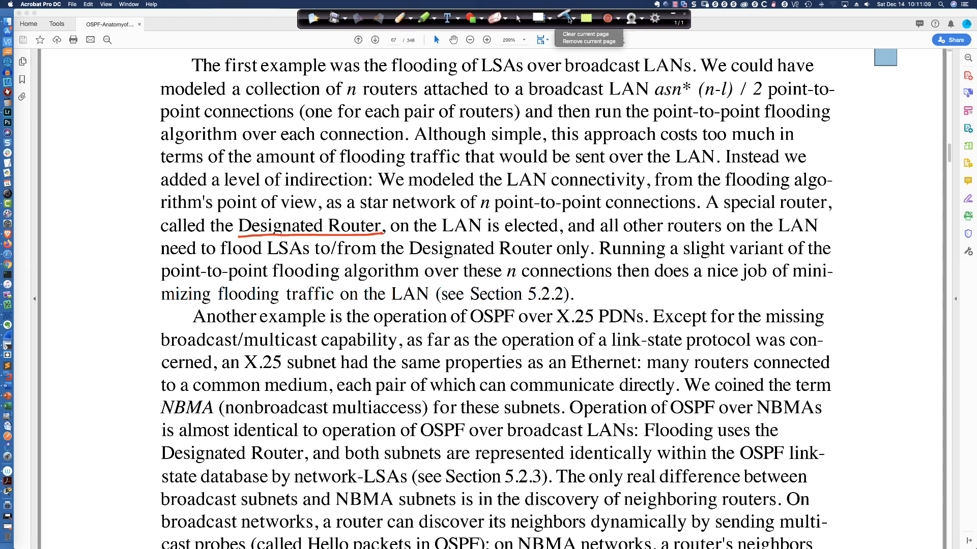
{"action": "left_click", "coordinate": [569, 19]}
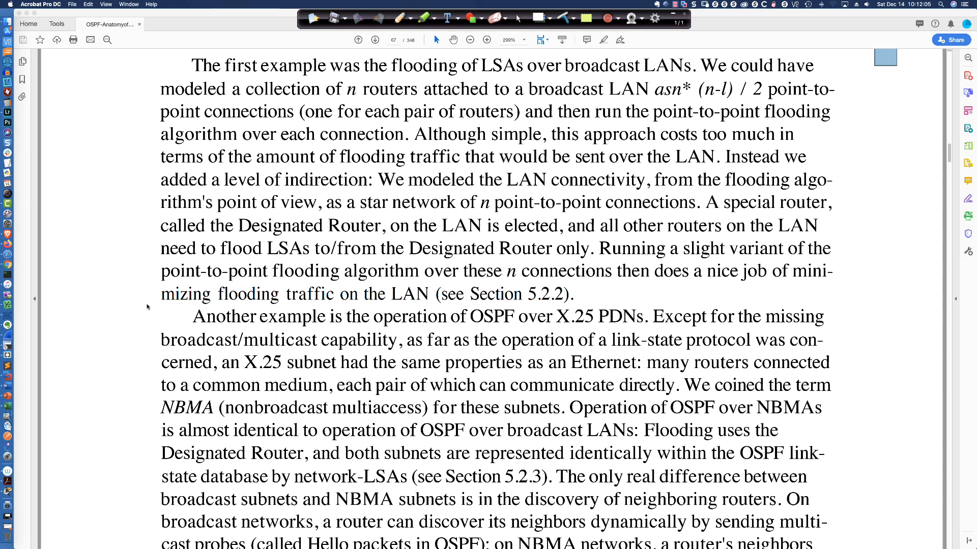
- Switch to the RFC 2328 OSPF Version 2 page in Chrome and hide the screen annotation tools
{"action": "key", "text": "super+Tab"}
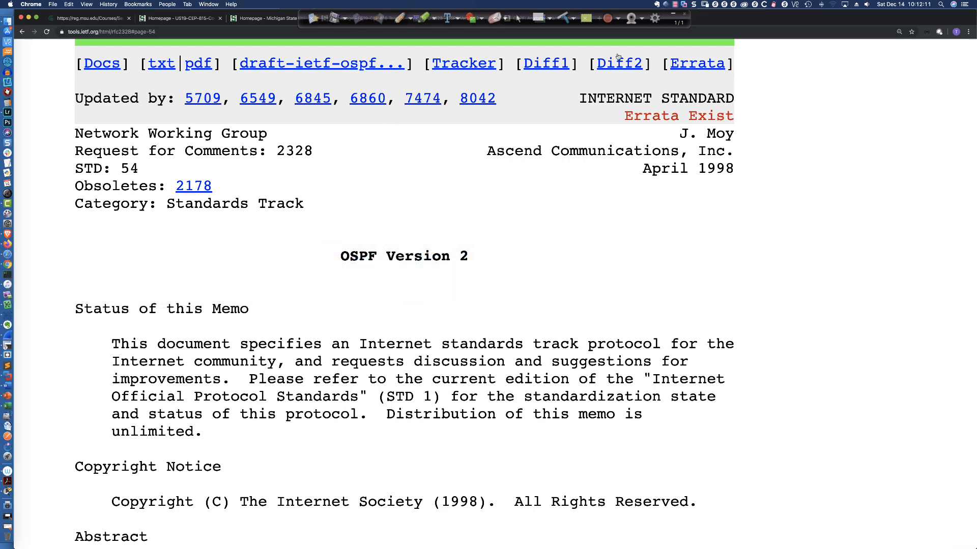
{"action": "left_click", "coordinate": [673, 14]}
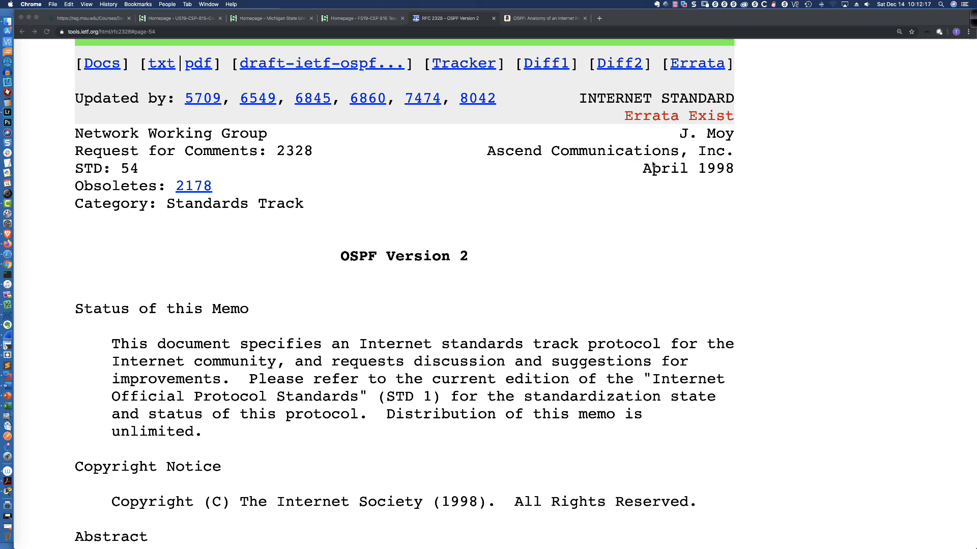
{"action": "left_click", "coordinate": [586, 101]}
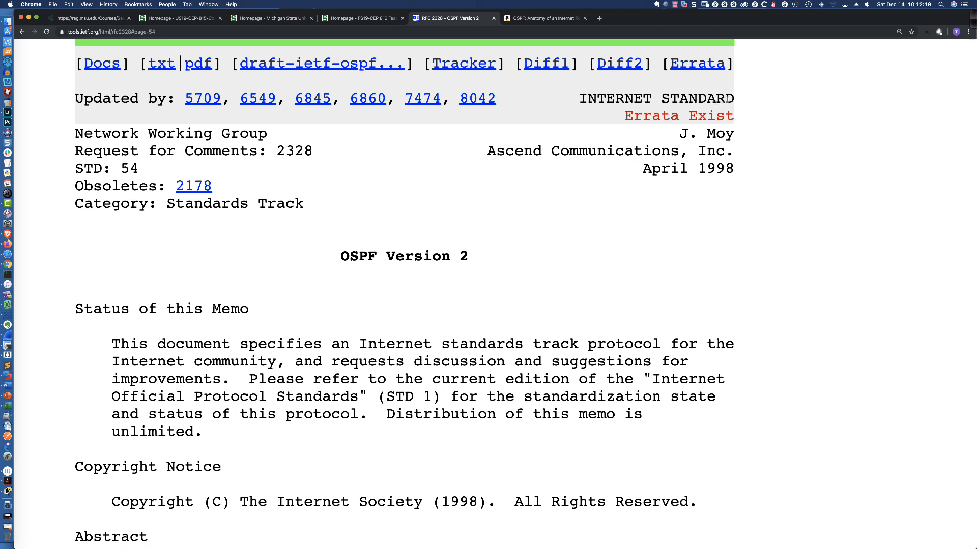
- Highlight the "INTERNET STANDARD" status and the author's name in the RFC header
{"action": "left_click_drag", "start_coordinate": [728, 99], "coordinate": [579, 98]}
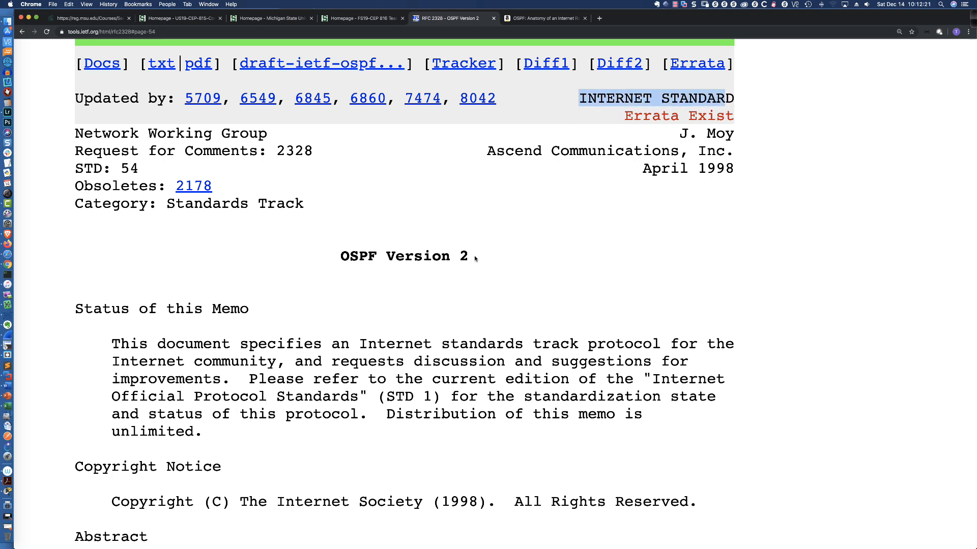
{"action": "left_click", "coordinate": [474, 258]}
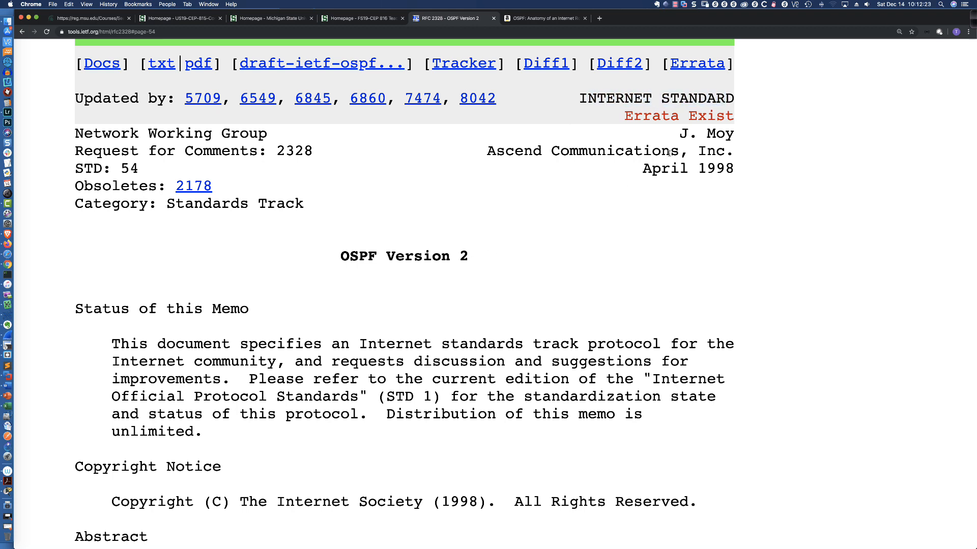
{"action": "left_click_drag", "start_coordinate": [679, 135], "coordinate": [733, 135]}
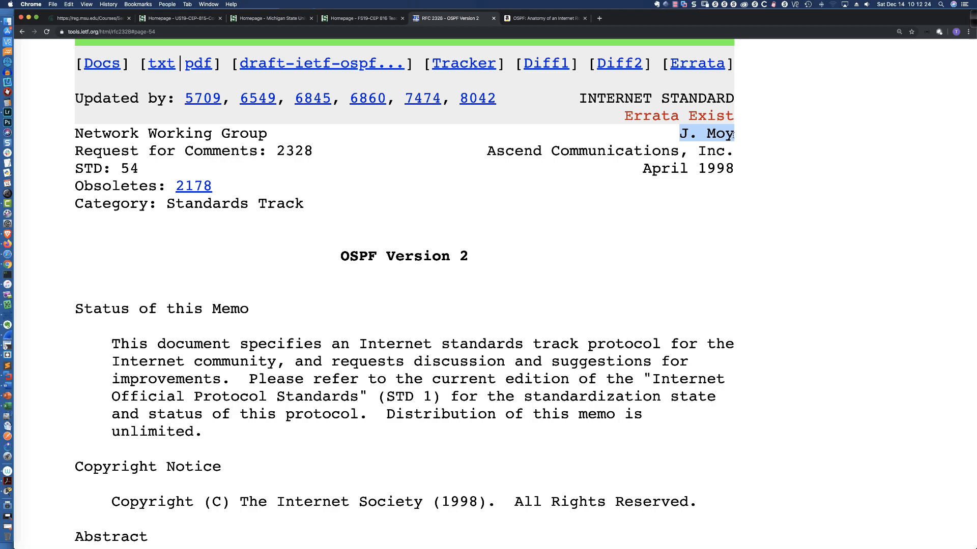
{"action": "left_click", "coordinate": [553, 234]}
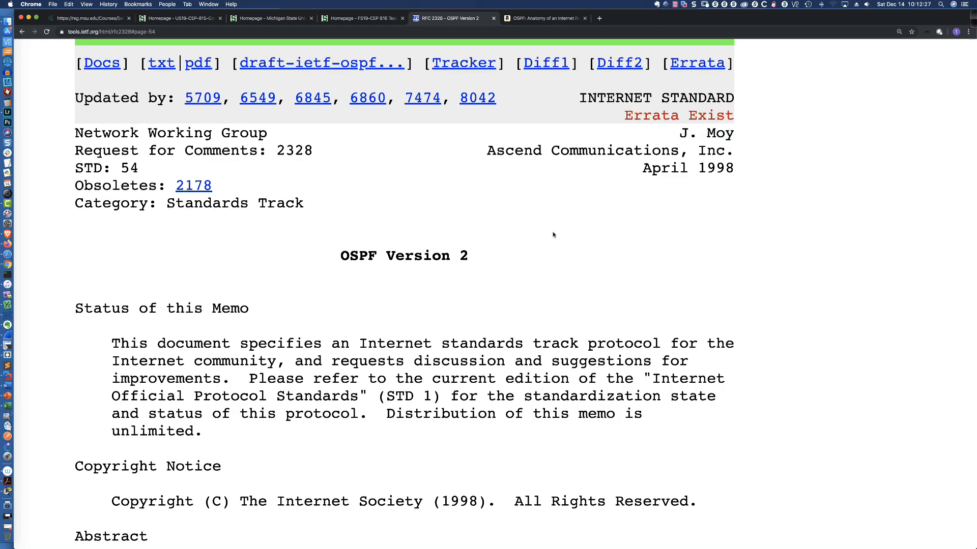
- Go to section 7.3, The Designated Router, on page 54 through the RFC's table of contents
{"action": "scroll", "coordinate": [553, 234], "scroll_direction": "down", "scroll_amount": 10}
{"action": "scroll", "coordinate": [553, 233], "scroll_direction": "down", "scroll_amount": 10}
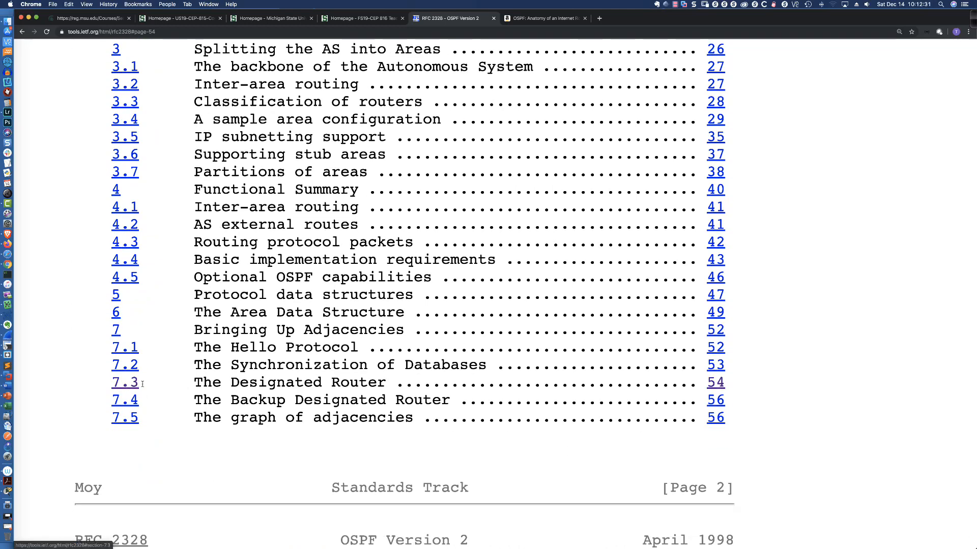
{"action": "left_click", "coordinate": [712, 385]}
{"action": "scroll", "coordinate": [542, 342], "scroll_direction": "down", "scroll_amount": 5}
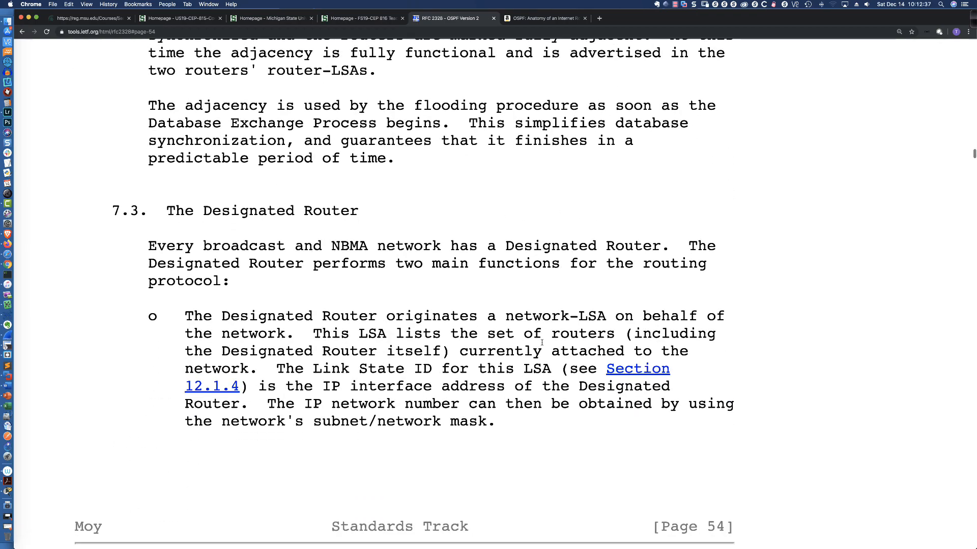
{"action": "scroll", "coordinate": [542, 342], "scroll_direction": "down", "scroll_amount": 3}
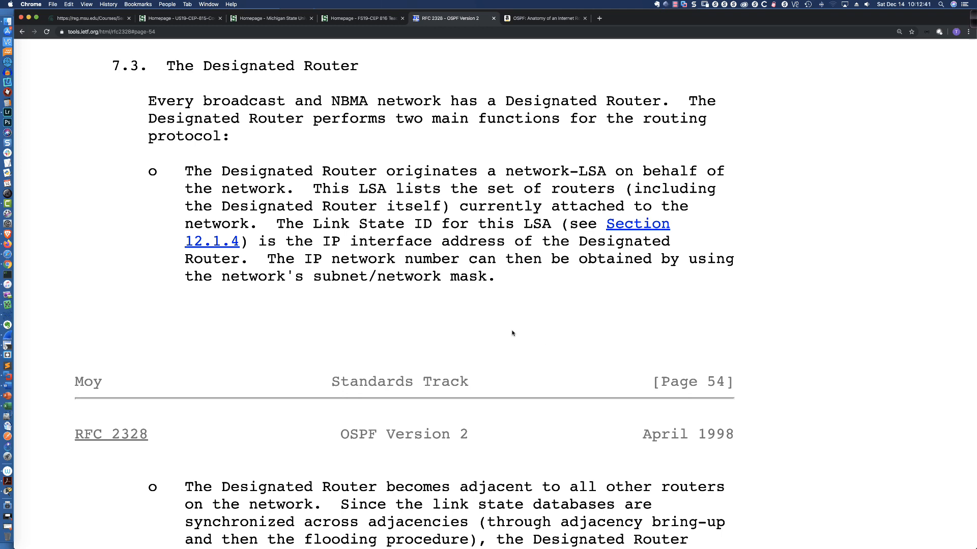
- Highlight the word "NBMA" in the opening sentence of section 7.3
{"action": "left_click_drag", "start_coordinate": [205, 104], "coordinate": [358, 107]}
{"action": "double_click", "coordinate": [355, 107]}
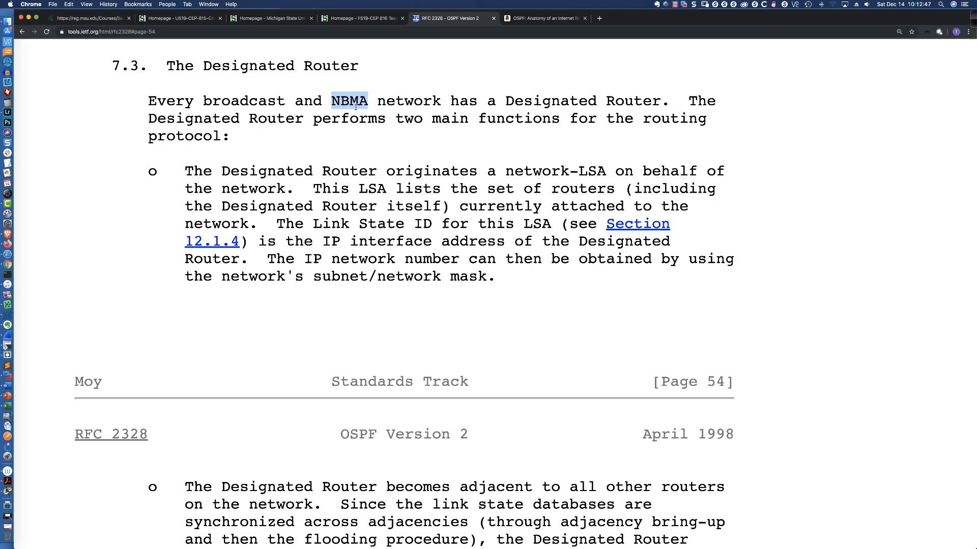
{"action": "scroll", "coordinate": [356, 108], "scroll_direction": "up", "scroll_amount": 1}
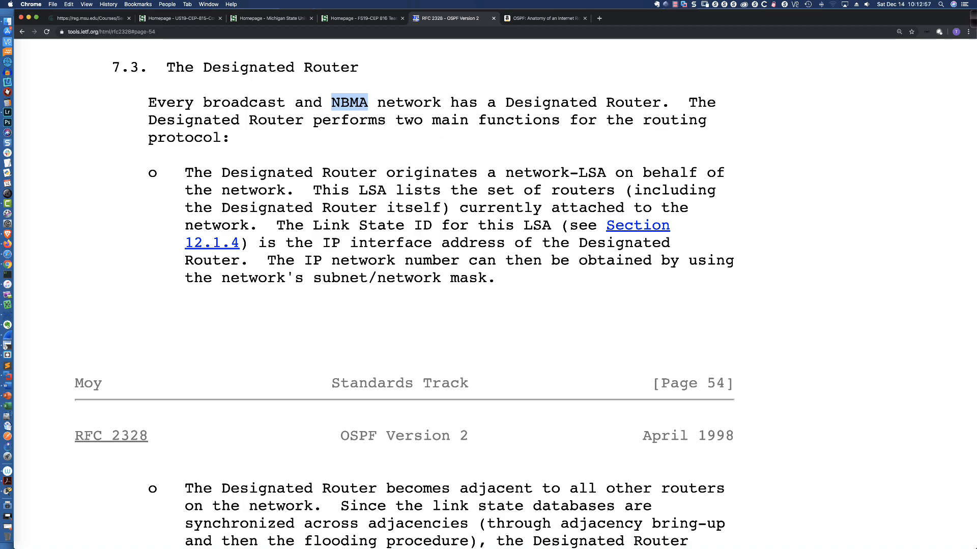
- Read on to the paragraph on Designated Router election and highlight "elected by the Hello Protocol"
{"action": "scroll", "coordinate": [328, 101], "scroll_direction": "down", "scroll_amount": 5}
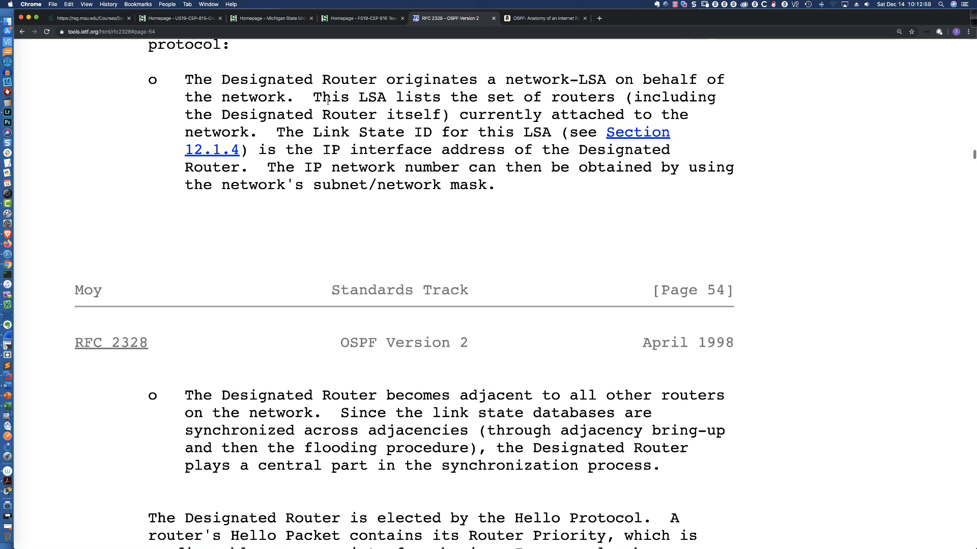
{"action": "scroll", "coordinate": [328, 101], "scroll_direction": "down", "scroll_amount": 7}
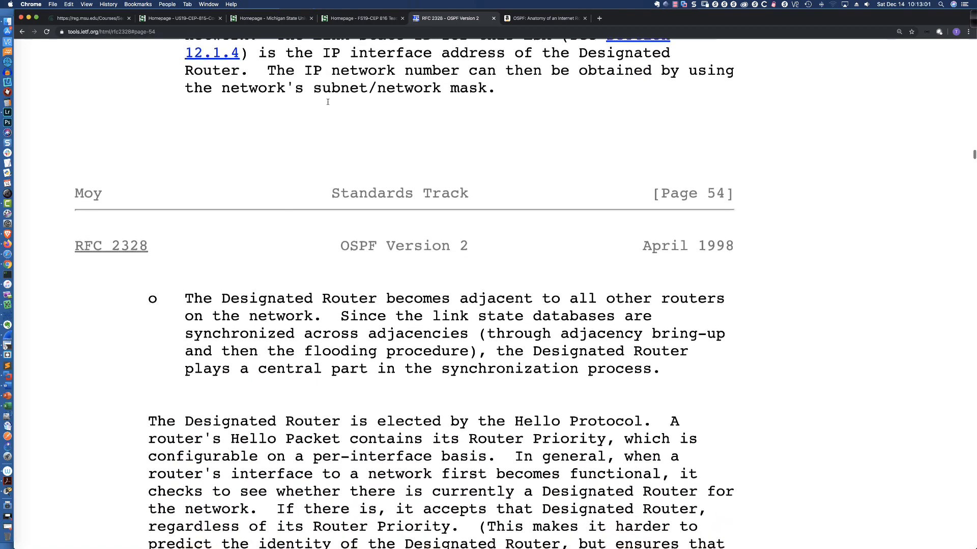
{"action": "scroll", "coordinate": [328, 105], "scroll_direction": "down", "scroll_amount": 12}
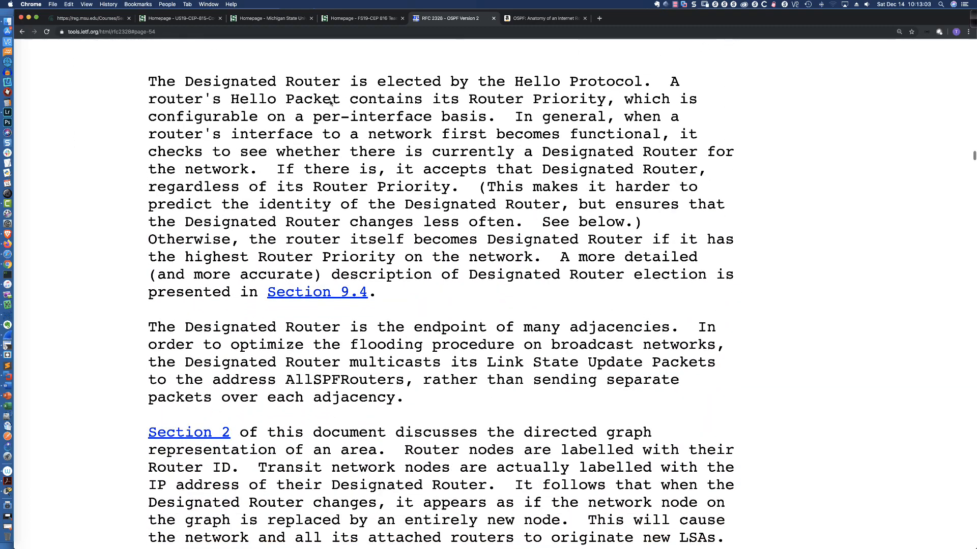
{"action": "left_click_drag", "start_coordinate": [384, 81], "coordinate": [638, 86]}
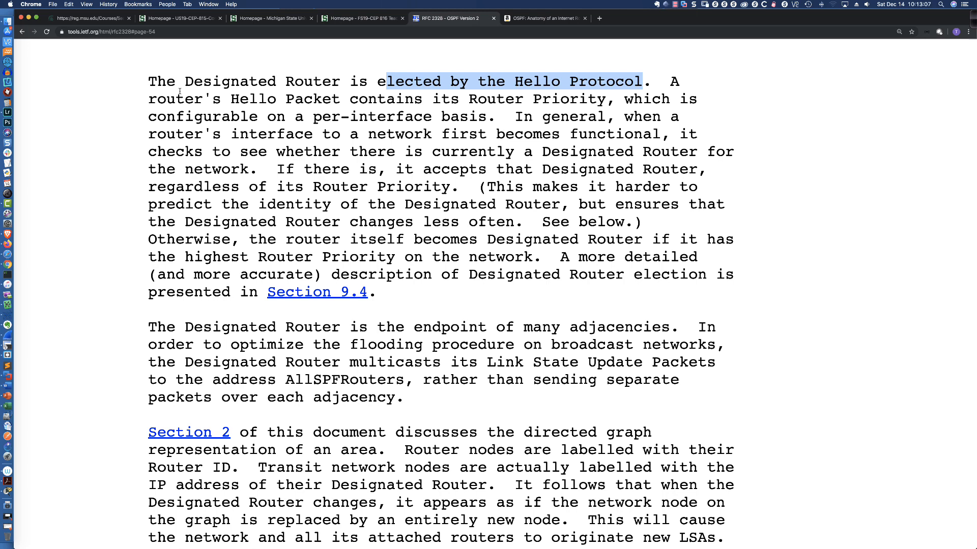
{"action": "left_click", "coordinate": [140, 81]}
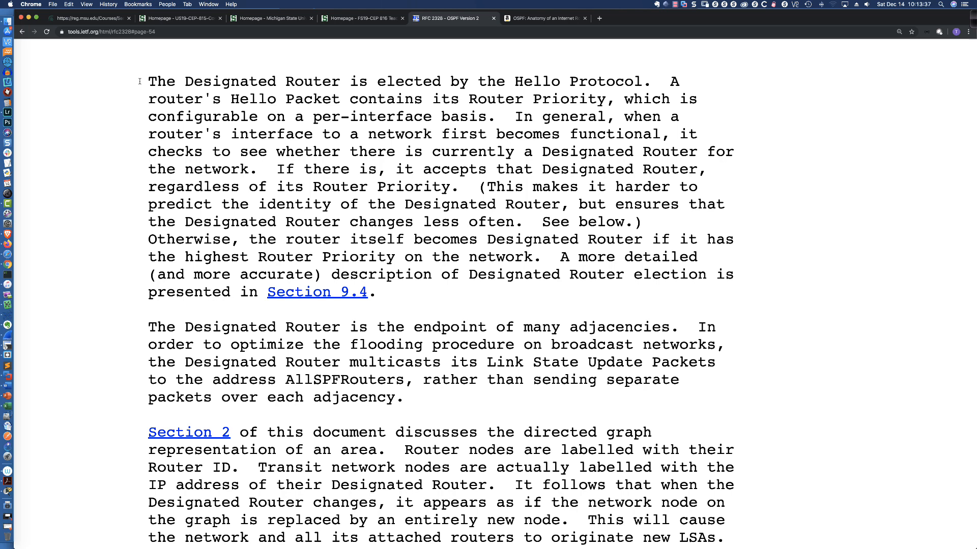
{"action": "scroll", "coordinate": [139, 81], "scroll_direction": "down", "scroll_amount": 1}
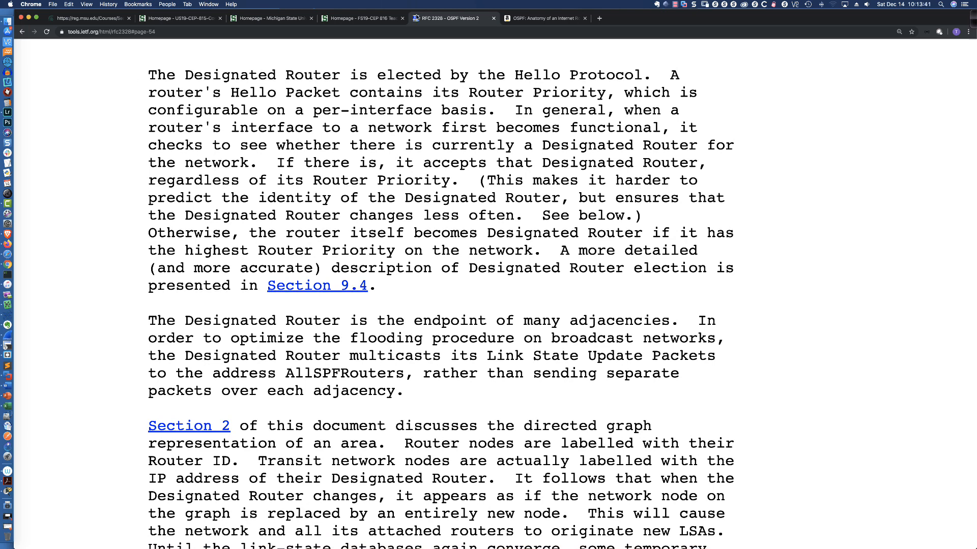
- Return to the Amazon listing and open the suggested book "OSPF and IS-IS: Choosing an IGP for Large-Scale Networks"
{"action": "left_click", "coordinate": [538, 19]}
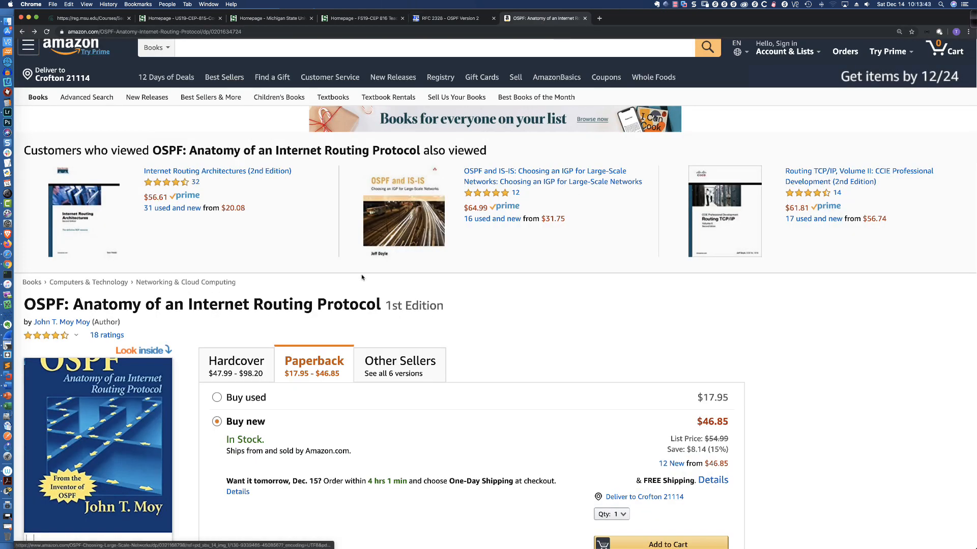
{"action": "scroll", "coordinate": [163, 324], "scroll_direction": "down", "scroll_amount": 2}
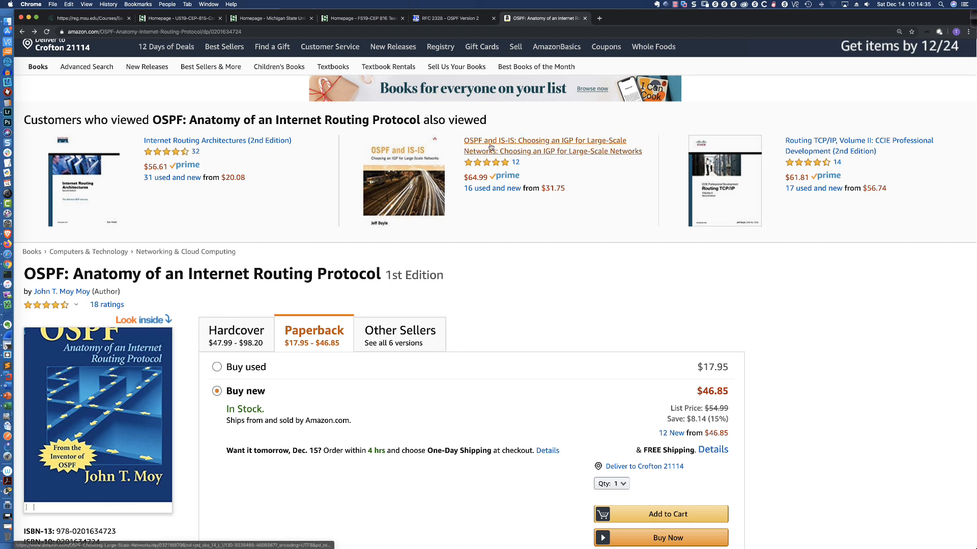
{"action": "left_click", "coordinate": [490, 147]}
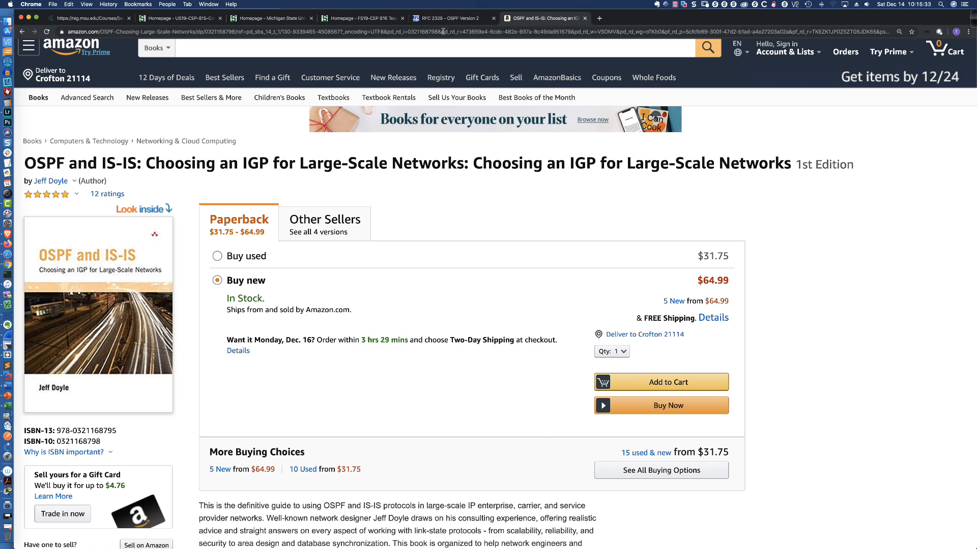
- Switch to Cisco Packet Tracer and read the Determine the DR and BDR instructions through the Part 1 steps
{"action": "key", "text": "super+Tab"}
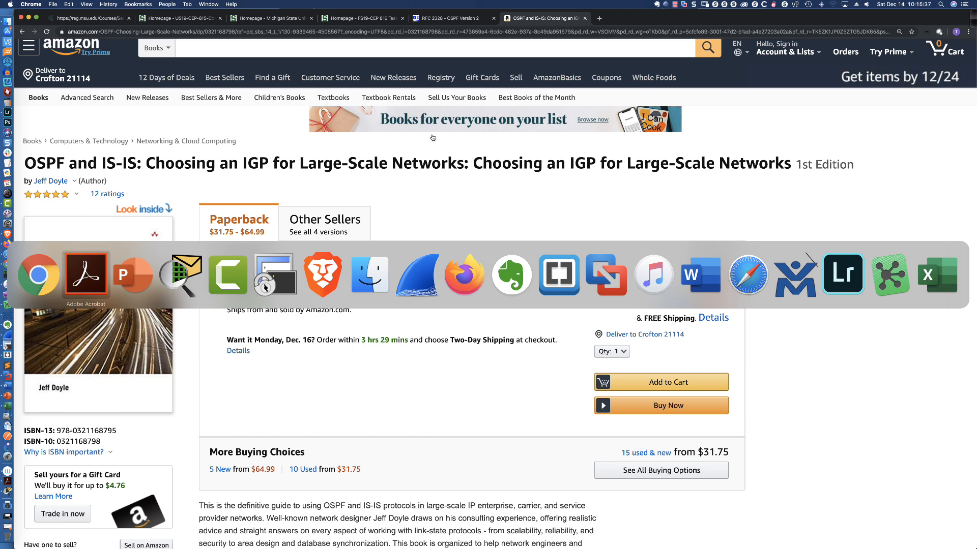
{"action": "key", "text": "super+Tab"}
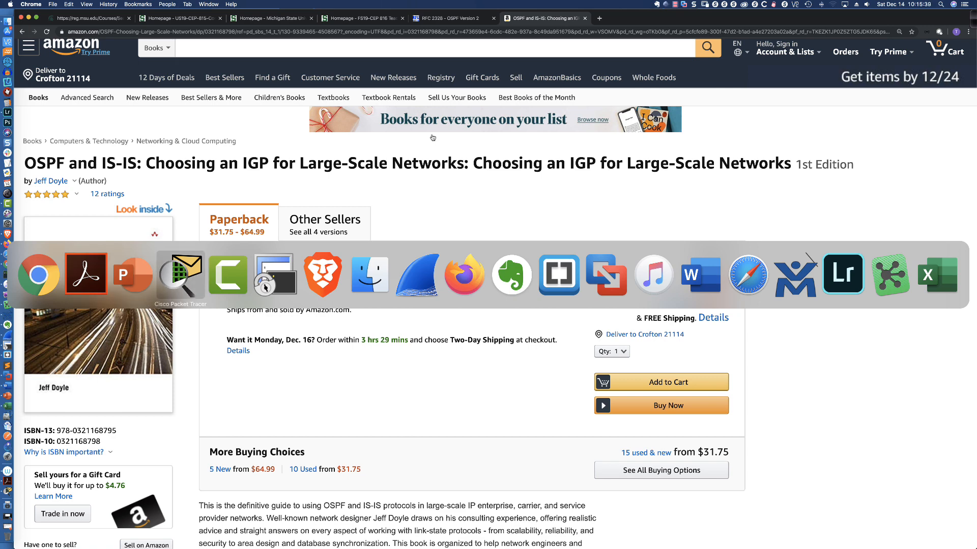
{"action": "key", "text": "super+Tab"}
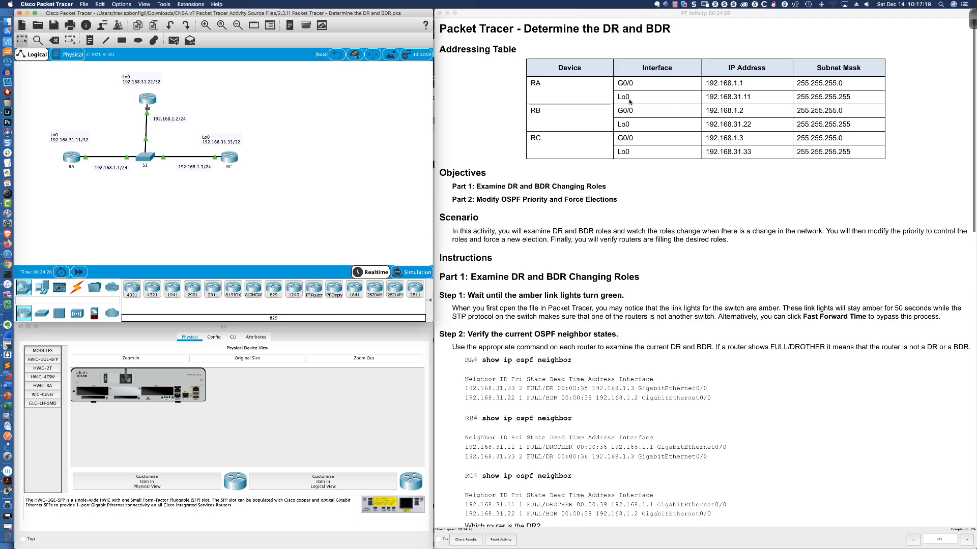
{"action": "scroll", "coordinate": [471, 140], "scroll_direction": "down", "scroll_amount": 5}
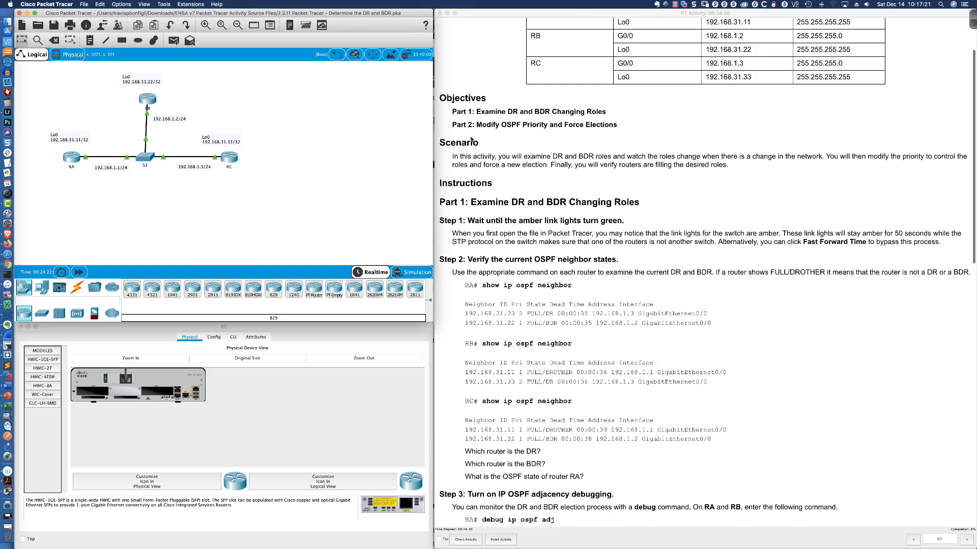
{"action": "scroll", "coordinate": [471, 140], "scroll_direction": "down", "scroll_amount": 3}
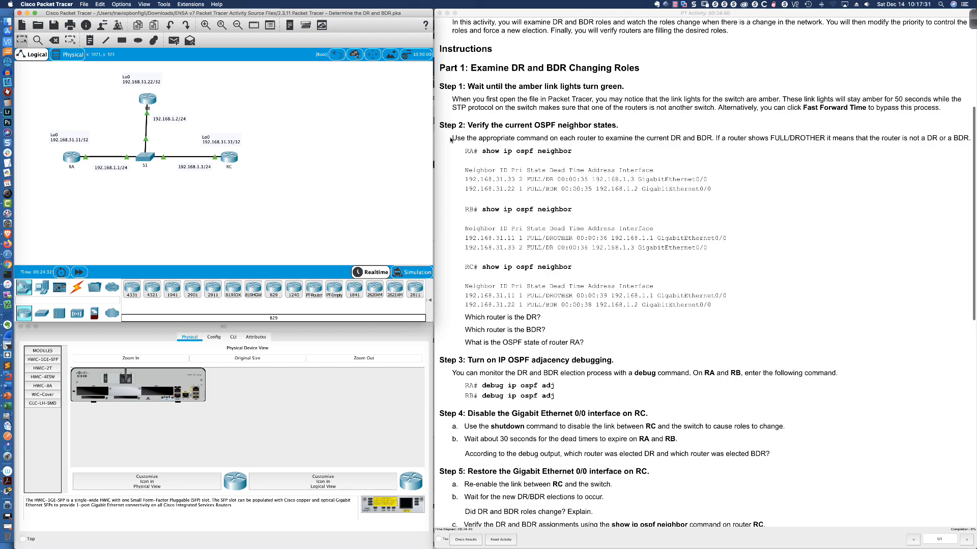
{"action": "scroll", "coordinate": [451, 140], "scroll_direction": "down", "scroll_amount": 3}
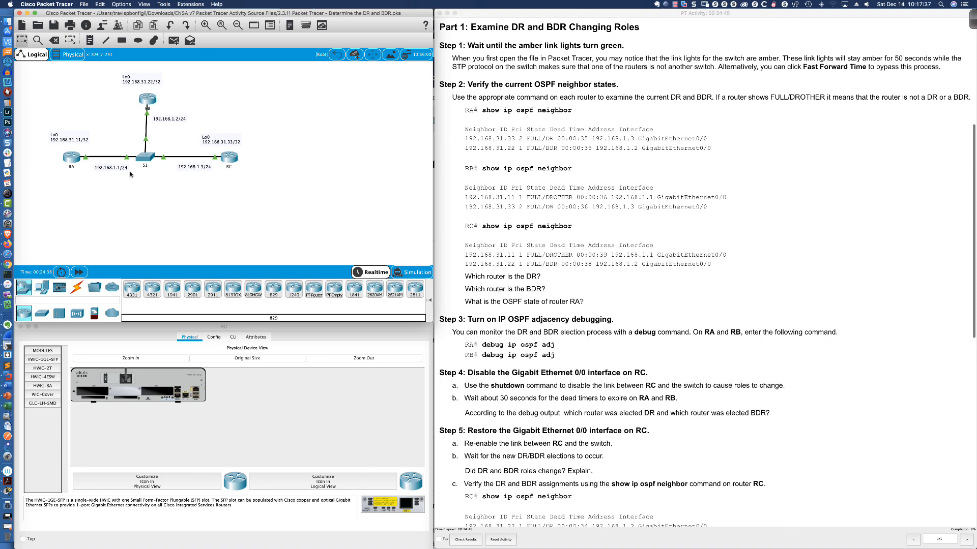
- On router RA's command line, enter privileged EXEC mode and list the OSPF neighbors with "sh ip ospf neigh"
{"action": "left_click", "coordinate": [70, 159]}
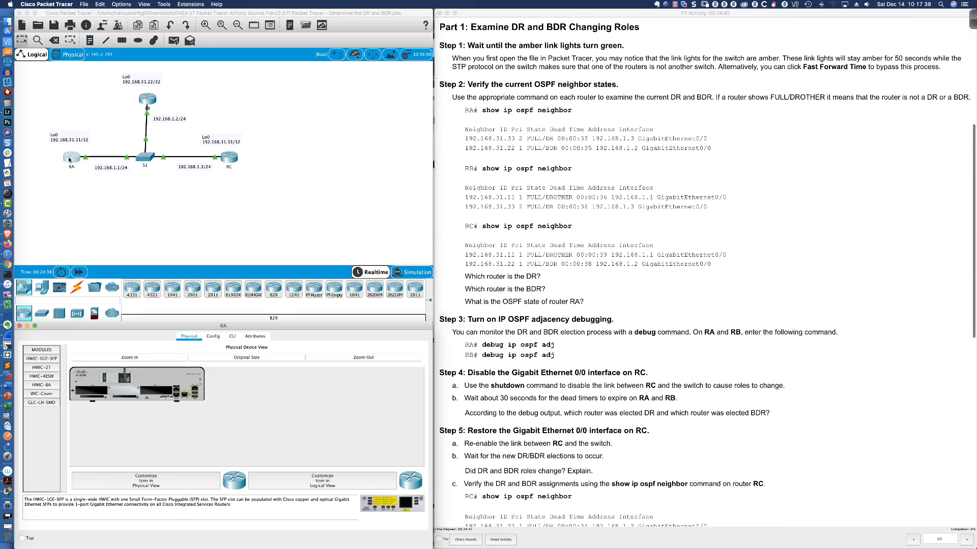
{"action": "left_click", "coordinate": [232, 336]}
{"action": "key", "text": "Return"}
{"action": "key", "text": "Return"}
{"action": "key", "text": "Return"}
{"action": "key", "text": "Return"}
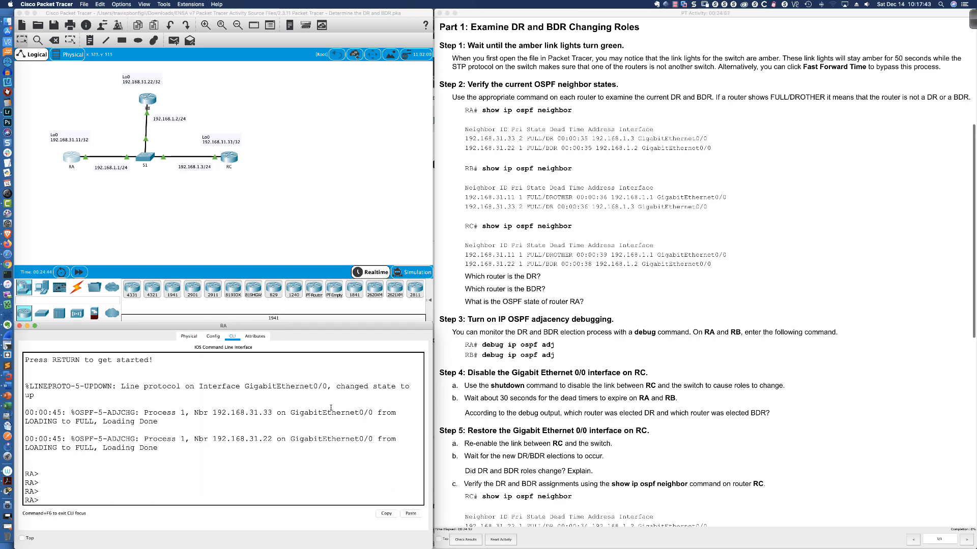
{"action": "type", "text": "en"}
{"action": "key", "text": "Return"}
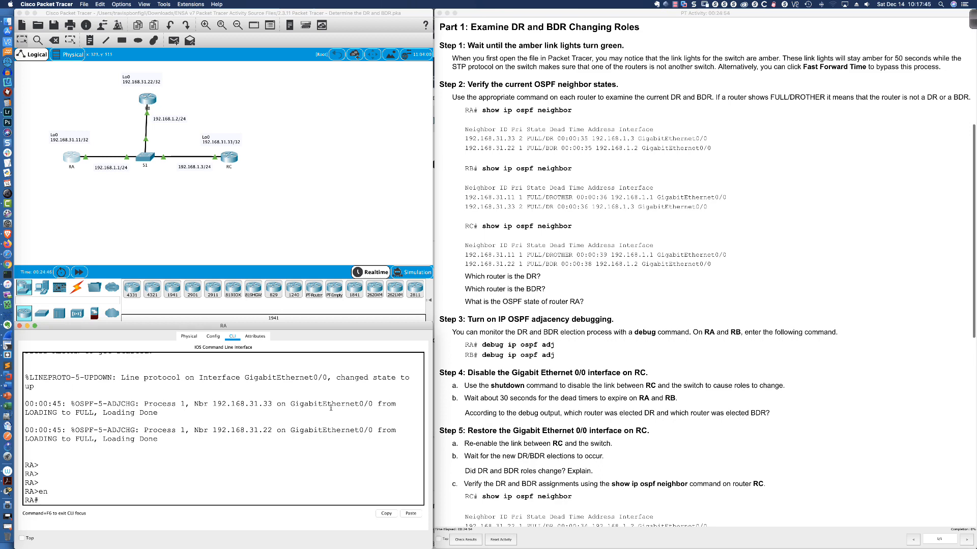
{"action": "type", "text": "sh ip ospf neigh"}
{"action": "key", "text": "Return"}
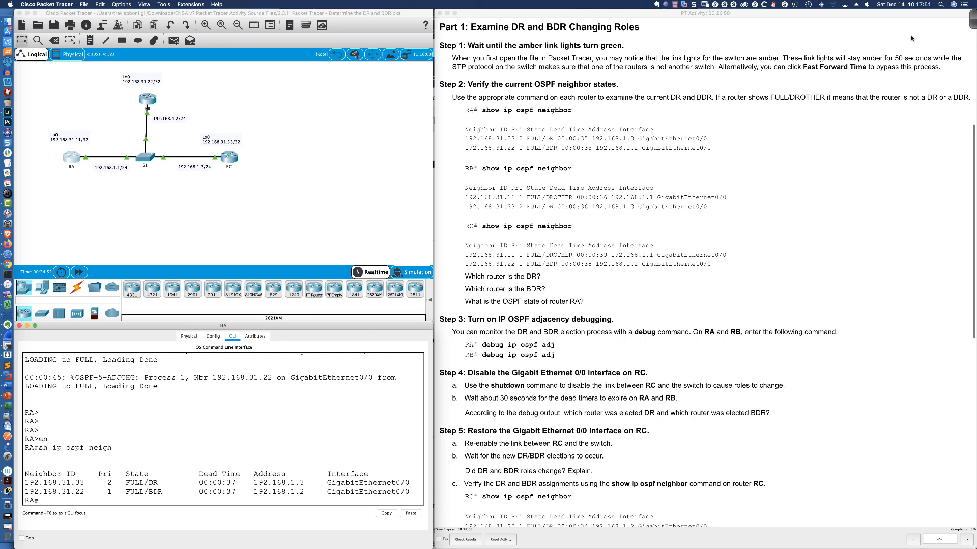
- Annotate RA's neighbor table with the pen: write "RID" at Neighbor ID, mark the Pri column, and mark the 33 neighbor's ID and priority
{"action": "left_click", "coordinate": [973, 20]}
{"action": "left_click", "coordinate": [400, 19]}
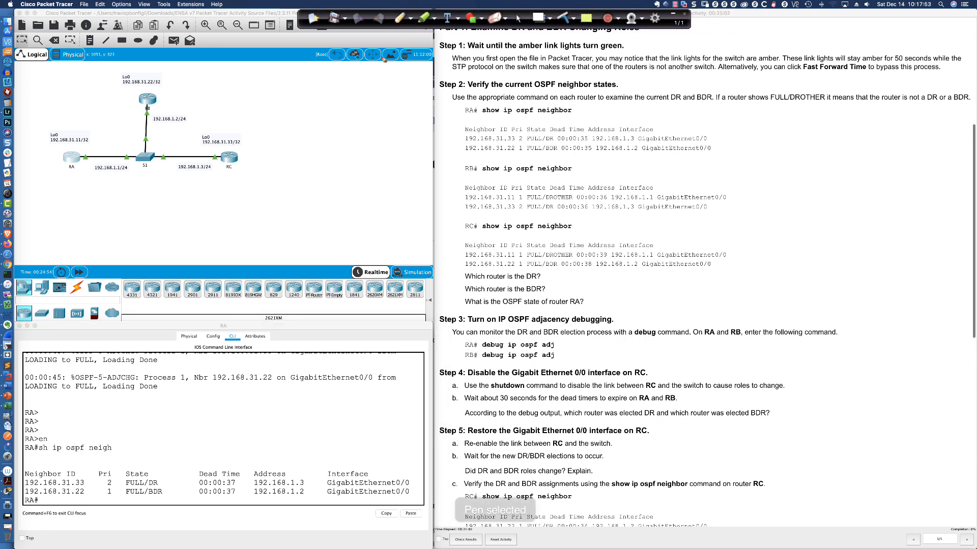
{"action": "left_click_drag", "start_coordinate": [85, 466], "coordinate": [76, 479]}
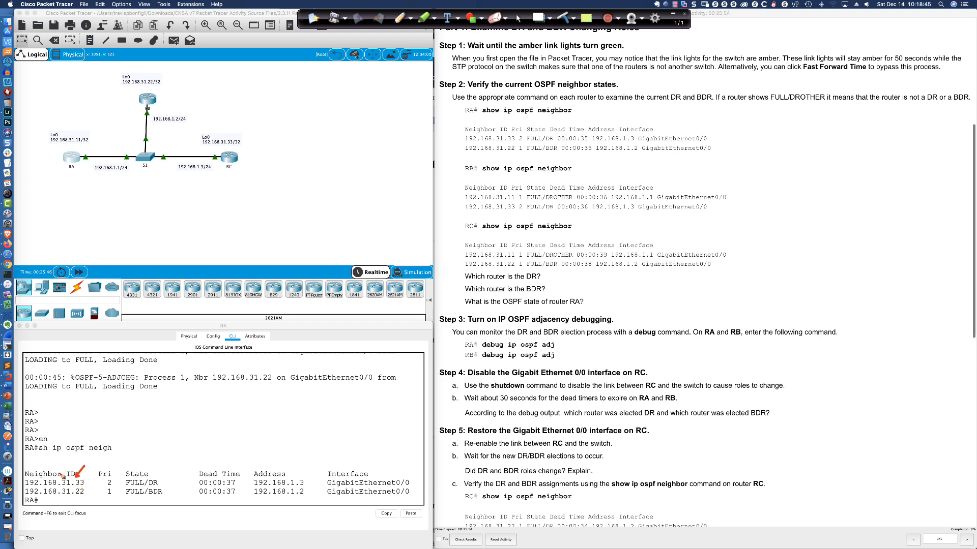
{"action": "mouse_move", "coordinate": [52, 464]}
{"action": "left_mouse_down"}
{"action": "mouse_move", "coordinate": [70, 460]}
{"action": "mouse_move", "coordinate": [119, 477]}
{"action": "left_mouse_up"}
{"action": "left_click_drag", "start_coordinate": [106, 496], "coordinate": [116, 499]}
{"action": "left_click_drag", "start_coordinate": [117, 481], "coordinate": [115, 484]}
{"action": "left_click_drag", "start_coordinate": [75, 485], "coordinate": [105, 485]}
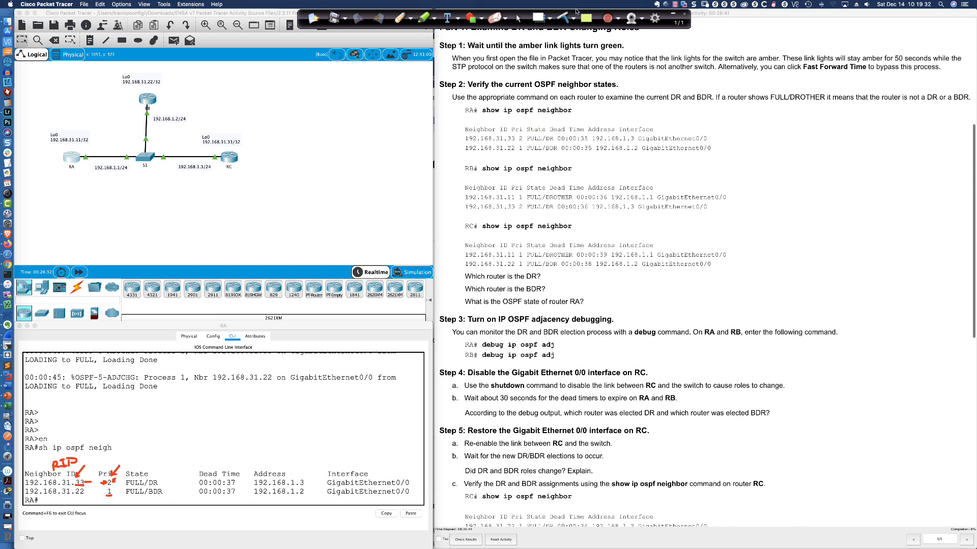
- Stop annotating, open router RC's command line and enter privileged EXEC mode
{"action": "left_click", "coordinate": [518, 18]}
{"action": "left_click", "coordinate": [518, 18]}
{"action": "left_click", "coordinate": [227, 159]}
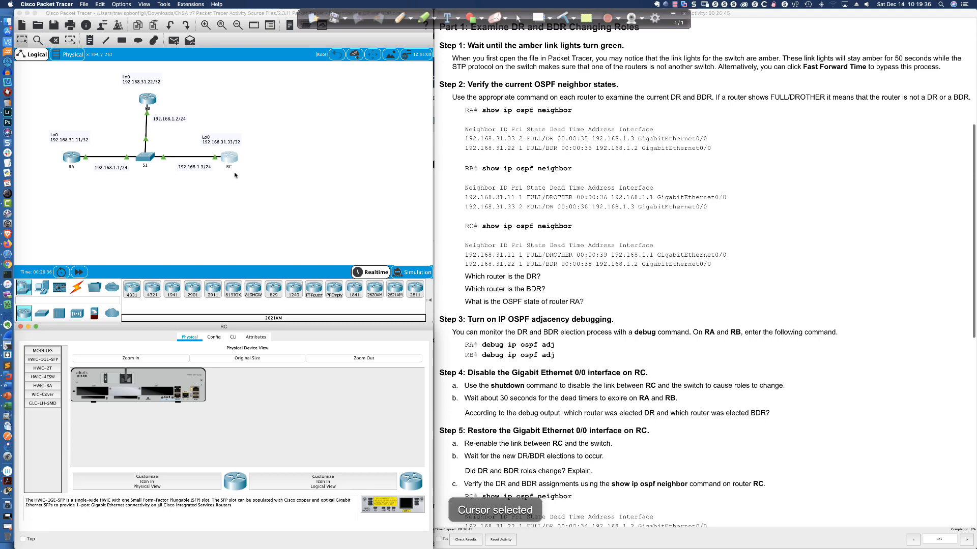
{"action": "left_click", "coordinate": [233, 338]}
{"action": "key", "text": "Return"}
{"action": "key", "text": "Return"}
{"action": "type", "text": "en"}
{"action": "key", "text": "Return"}
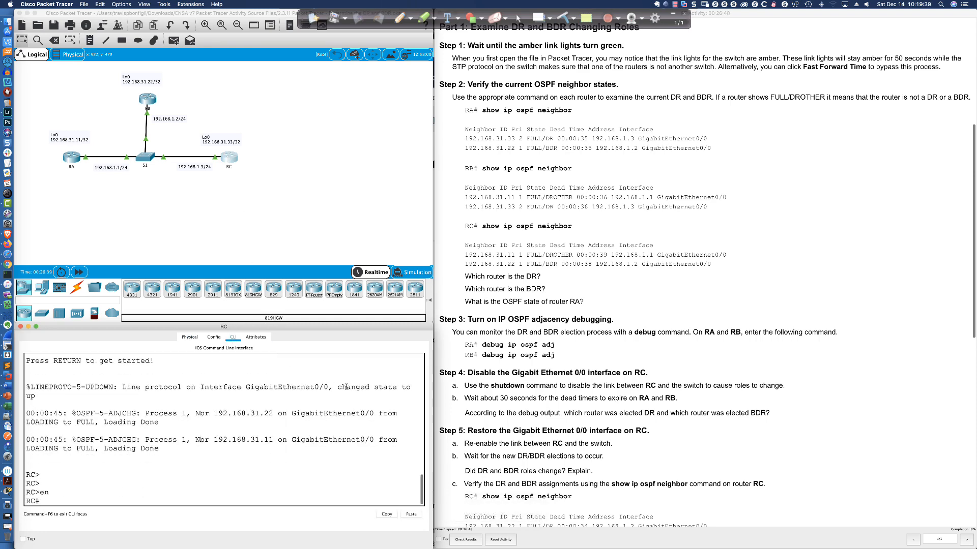
- Try to show only RC's gi0/0 interface configuration with "sh run int gi0/0"
{"action": "type", "text": "sh run"}
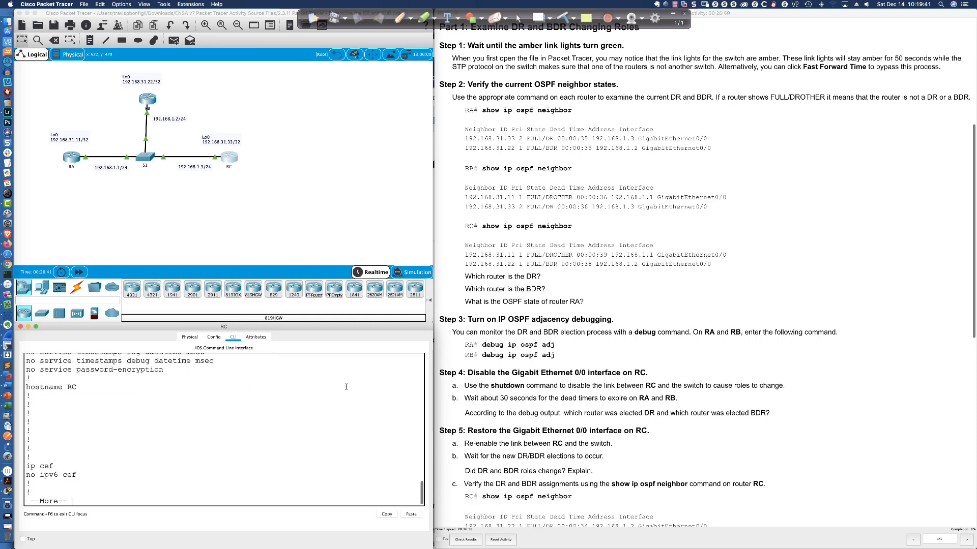
{"action": "key", "text": "Return"}
{"action": "type", "text": "qsh i"}
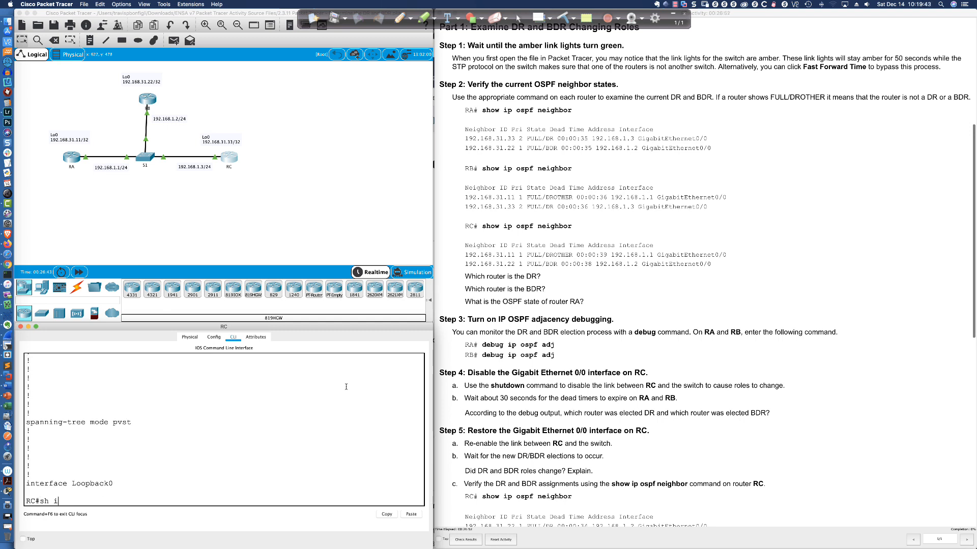
{"action": "type", "text": "nt gi"}
{"action": "key", "text": "BackSpace"}
{"action": "key", "text": "BackSpace"}
{"action": "key", "text": "BackSpace"}
{"action": "key", "text": "BackSpace"}
{"action": "key", "text": "BackSpace"}
{"action": "key", "text": "BackSpace"}
{"action": "type", "text": "run int gi0/0"}
{"action": "key", "text": "Return"}
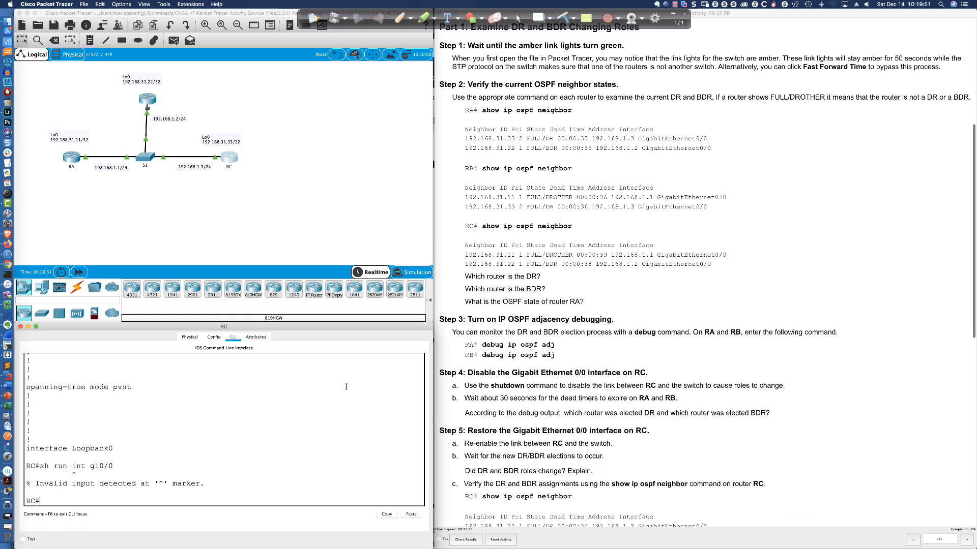
- Show RC's full running configuration up to GigabitEthernet0/0 and highlight its "ip ospf priority" line
{"action": "type", "text": "sh run"}
{"action": "key", "text": "Return"}
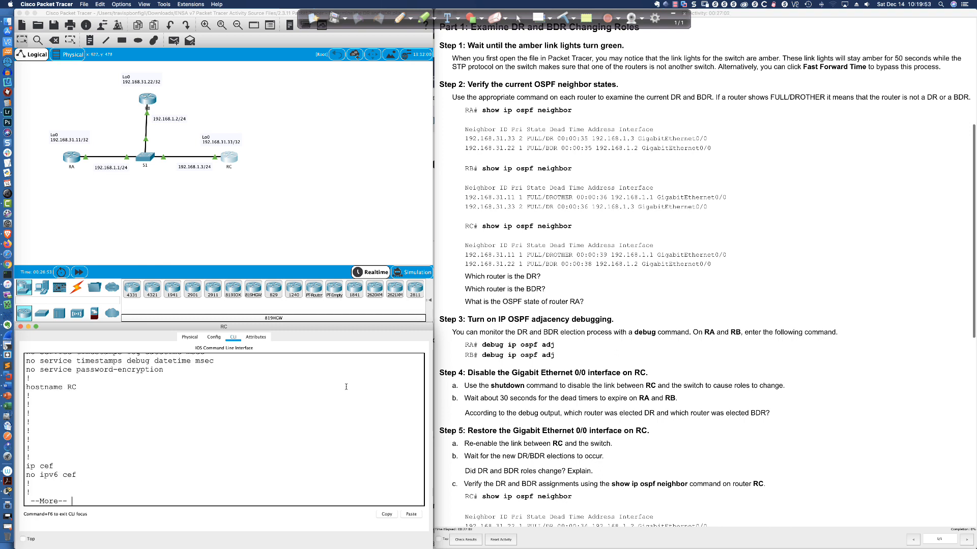
{"action": "key", "text": "space"}
{"action": "key", "text": "Return"}
{"action": "key", "text": "Return"}
{"action": "key", "text": "Return"}
{"action": "key", "text": "Return"}
{"action": "key", "text": "Return"}
{"action": "key", "text": "Return"}
{"action": "key", "text": "Return"}
{"action": "key", "text": "Return"}
{"action": "key", "text": "Return"}
{"action": "key", "text": "Return"}
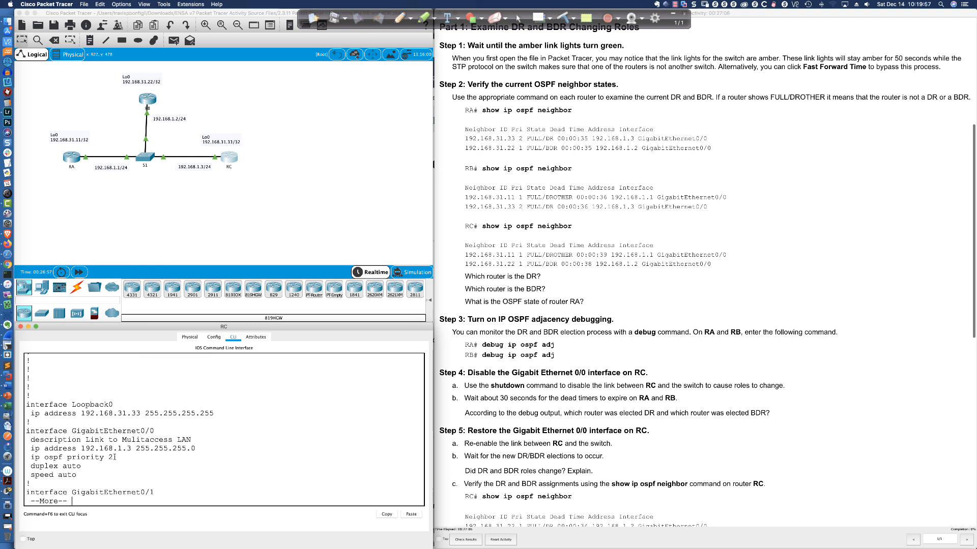
{"action": "left_click_drag", "start_coordinate": [114, 456], "coordinate": [32, 457]}
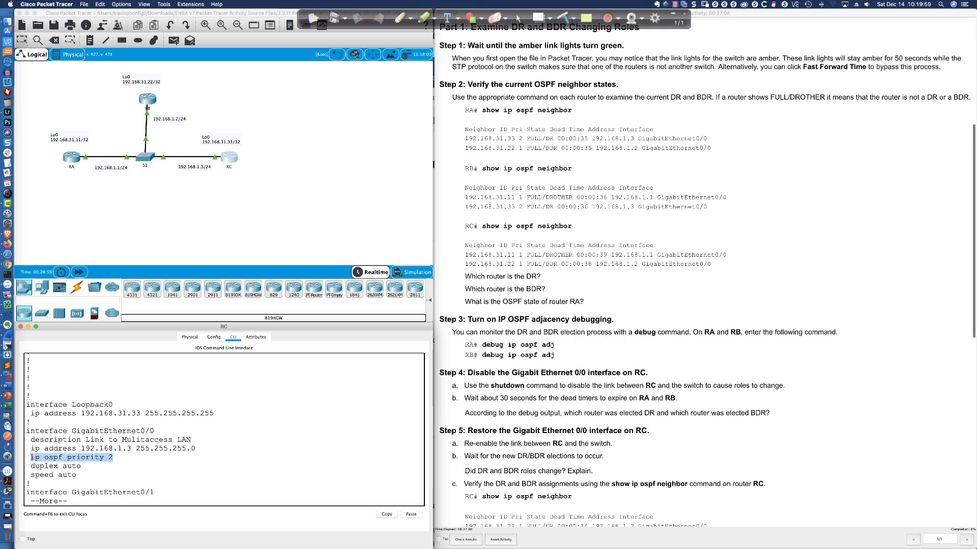
{"action": "left_click", "coordinate": [211, 459]}
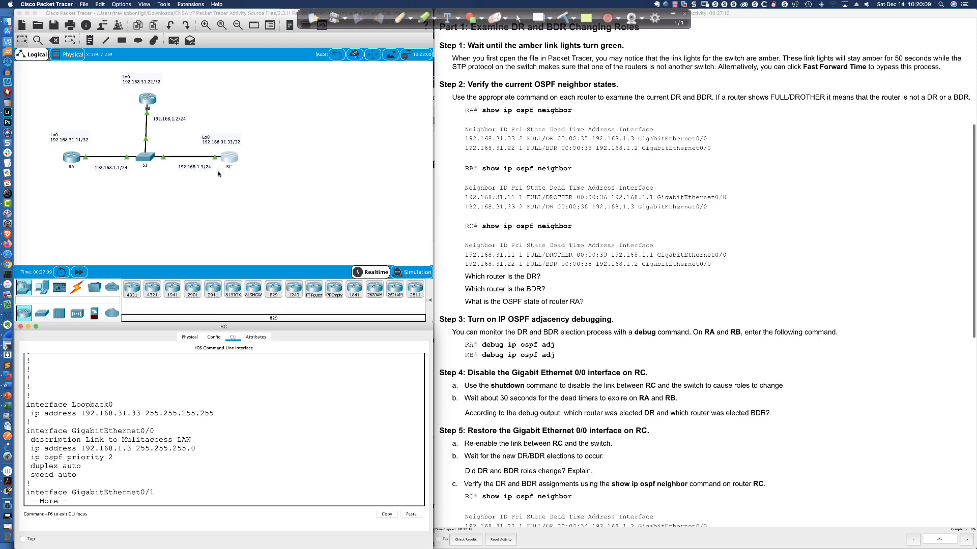
- Return to RA's command line and highlight the first neighbor's entry from the end of its router ID through its state
{"action": "left_click", "coordinate": [72, 159]}
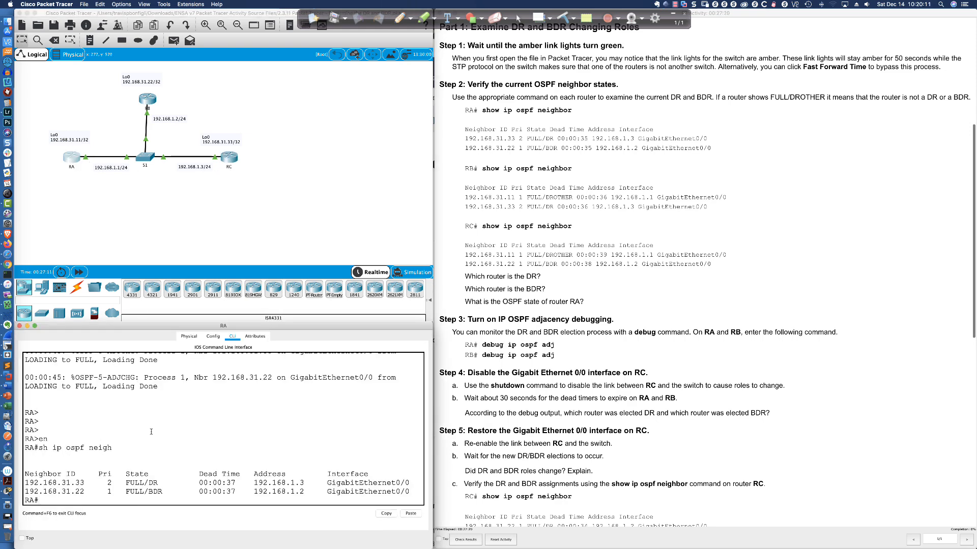
{"action": "left_click_drag", "start_coordinate": [74, 482], "coordinate": [157, 483]}
{"action": "left_click", "coordinate": [149, 483]}
{"action": "left_click_drag", "start_coordinate": [71, 483], "coordinate": [157, 484]}
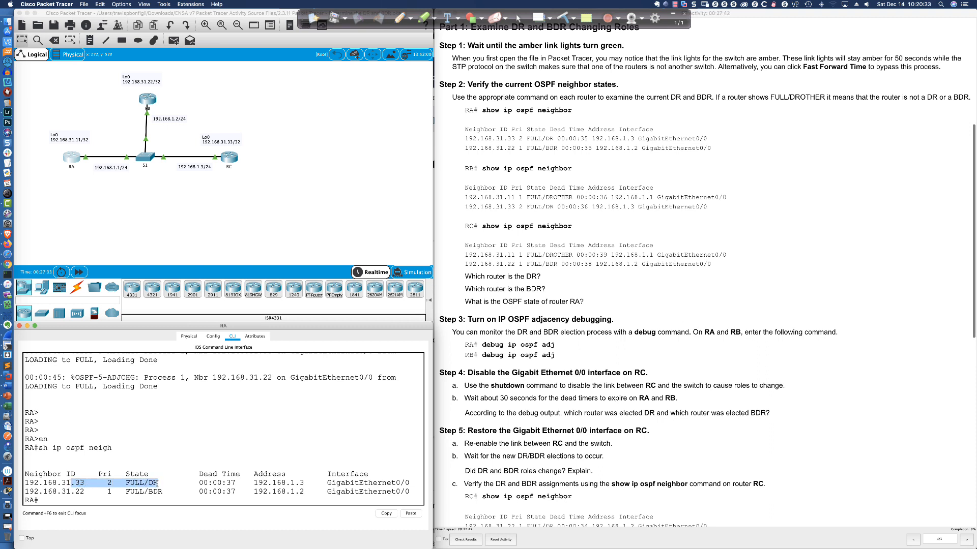
{"action": "left_click", "coordinate": [76, 483]}
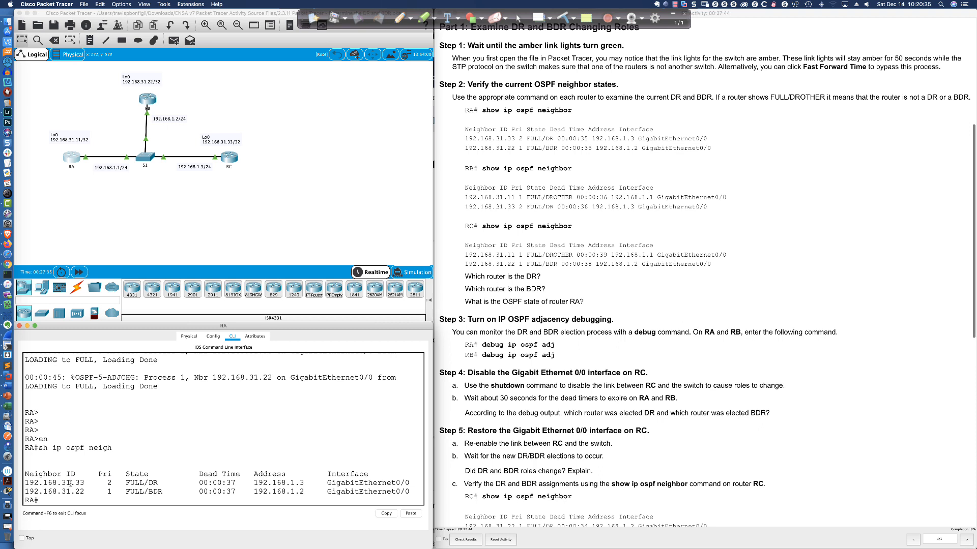
{"action": "left_click_drag", "start_coordinate": [70, 483], "coordinate": [114, 484]}
{"action": "left_click_drag", "start_coordinate": [112, 484], "coordinate": [162, 484]}
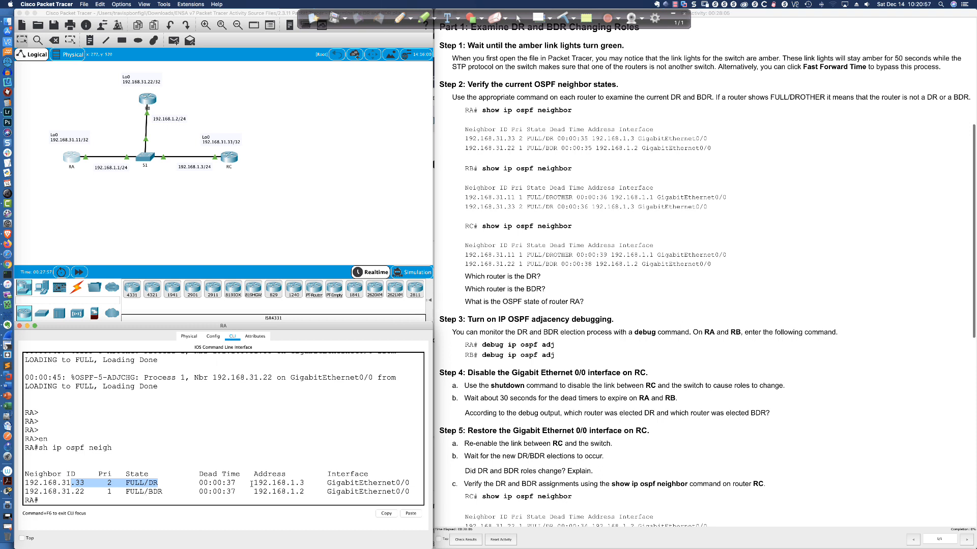
- Highlight the first neighbor's address, interface and FULL/DR state, and the BDR state in the second neighbor's row
{"action": "left_click_drag", "start_coordinate": [253, 483], "coordinate": [308, 483]}
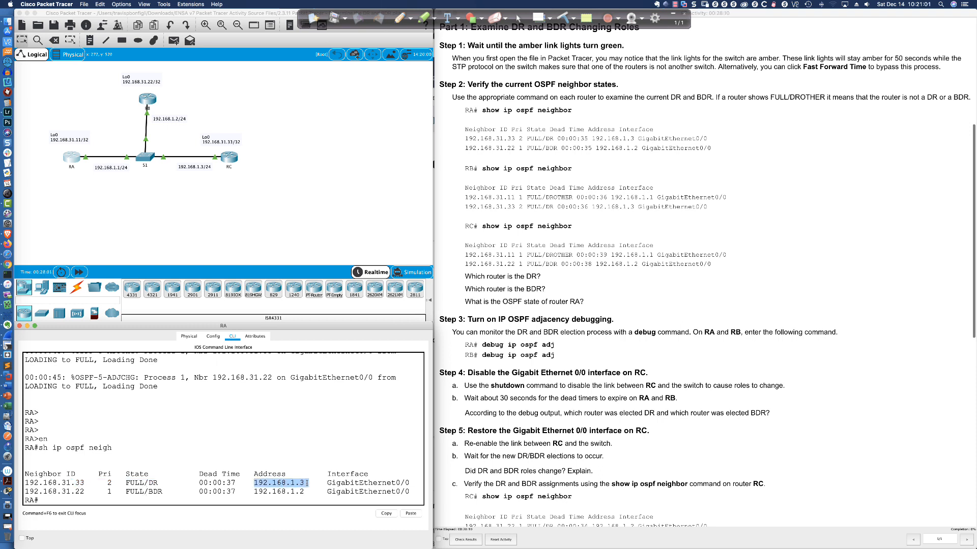
{"action": "left_click_drag", "start_coordinate": [307, 483], "coordinate": [411, 482]}
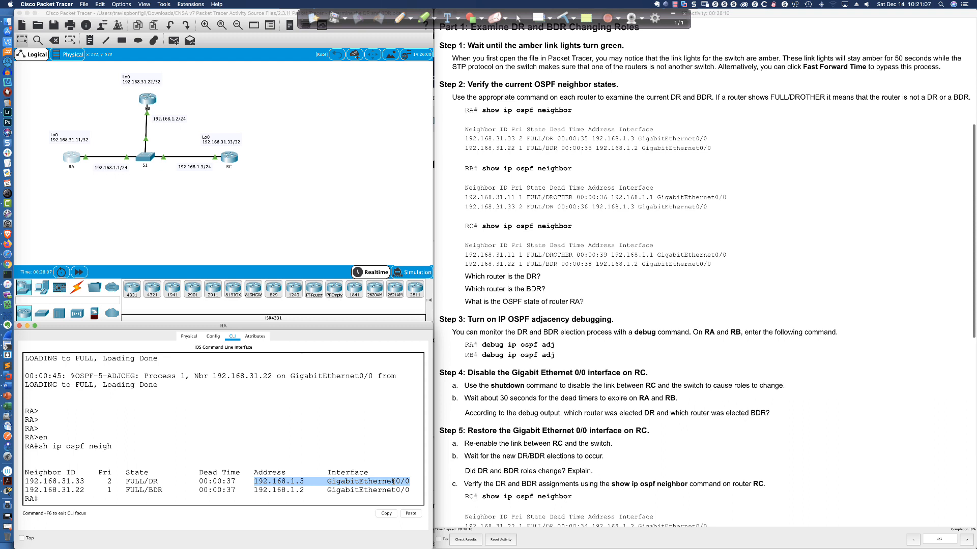
{"action": "left_click_drag", "start_coordinate": [327, 481], "coordinate": [411, 481]}
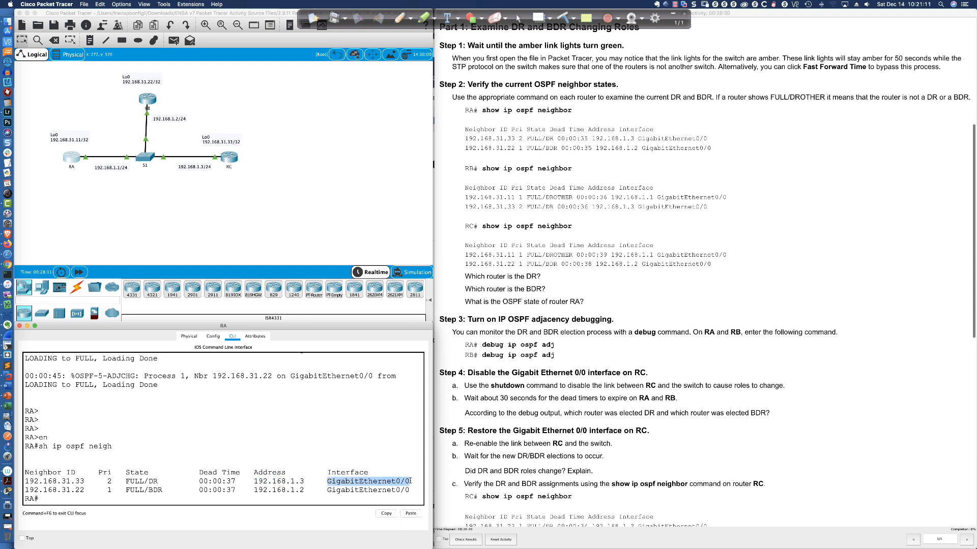
{"action": "left_click_drag", "start_coordinate": [127, 481], "coordinate": [158, 481]}
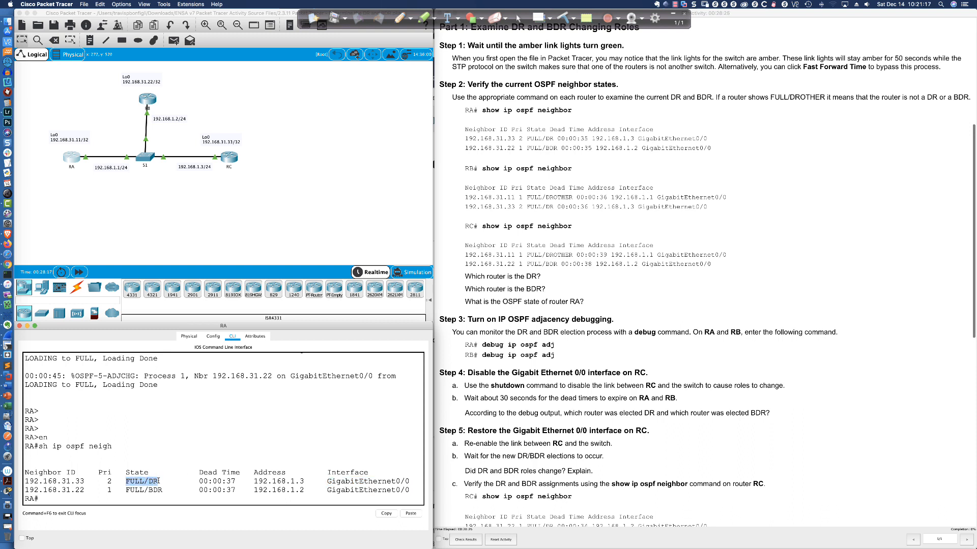
{"action": "left_click_drag", "start_coordinate": [149, 481], "coordinate": [161, 490]}
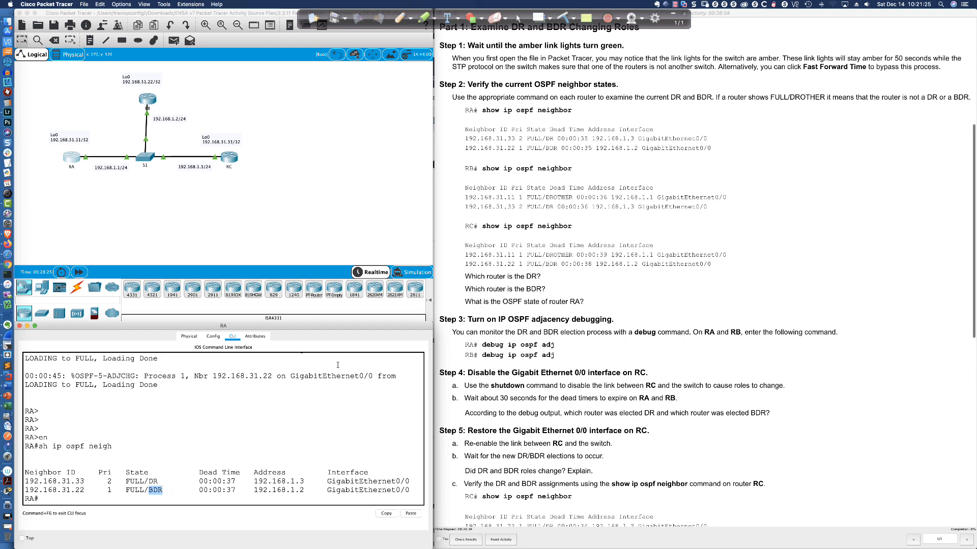
- Open router RB's command line, enter privileged mode and list its OSPF neighbors with "sh ip ospf neigh"
{"action": "left_click", "coordinate": [145, 103]}
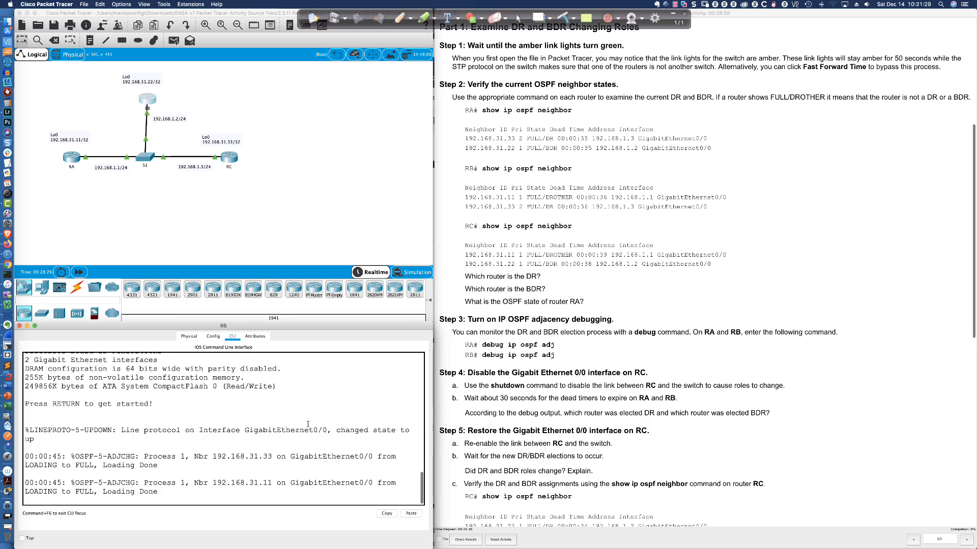
{"action": "key", "text": "Return"}
{"action": "key", "text": "Return"}
{"action": "type", "text": "en"}
{"action": "key", "text": "Return"}
{"action": "type", "text": "sh"}
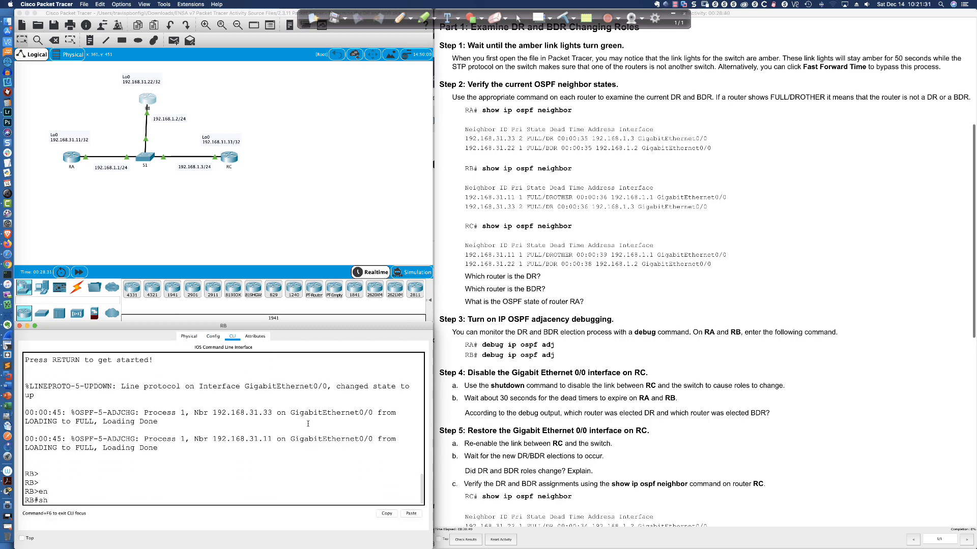
{"action": "type", "text": " ip ospf neigh"}
{"action": "key", "text": "Return"}
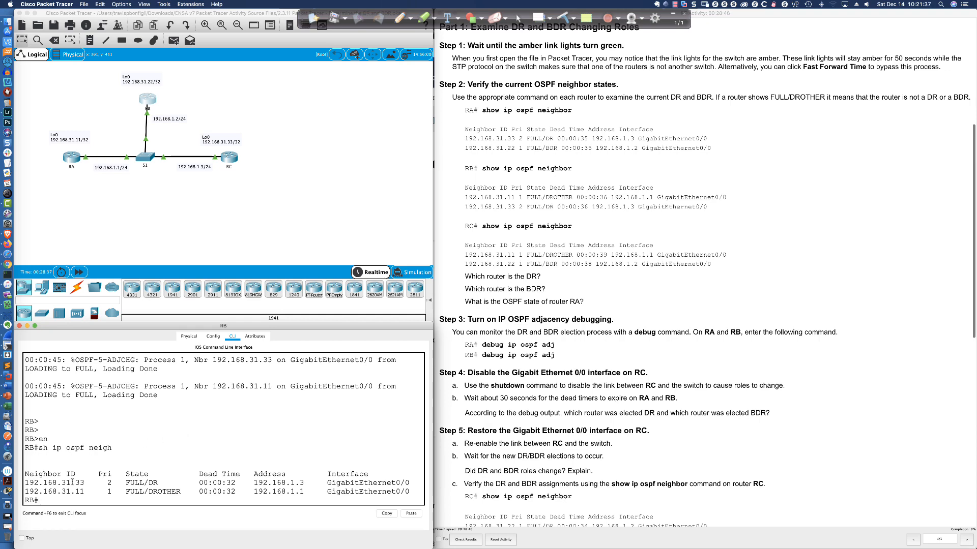
- Highlight both neighbors' entries in RB's output from the end of the router ID through the state, covering the priorities
{"action": "left_click_drag", "start_coordinate": [71, 483], "coordinate": [155, 483]}
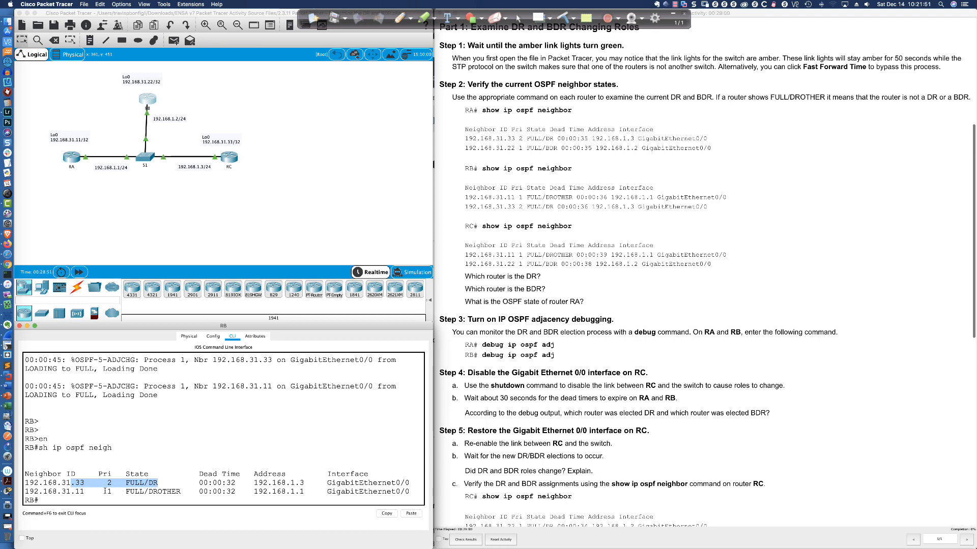
{"action": "left_click_drag", "start_coordinate": [106, 491], "coordinate": [179, 491]}
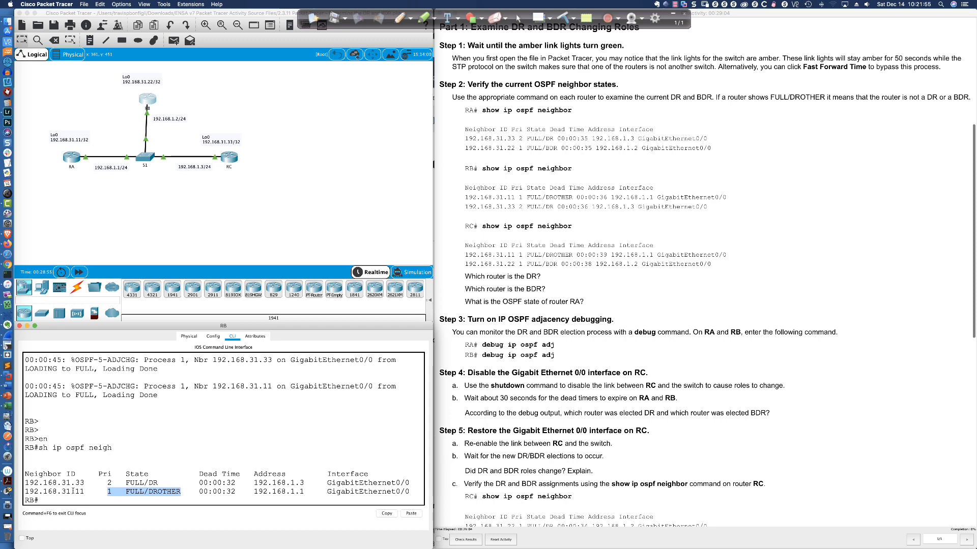
{"action": "left_click_drag", "start_coordinate": [71, 491], "coordinate": [182, 491]}
{"action": "left_click", "coordinate": [143, 489]}
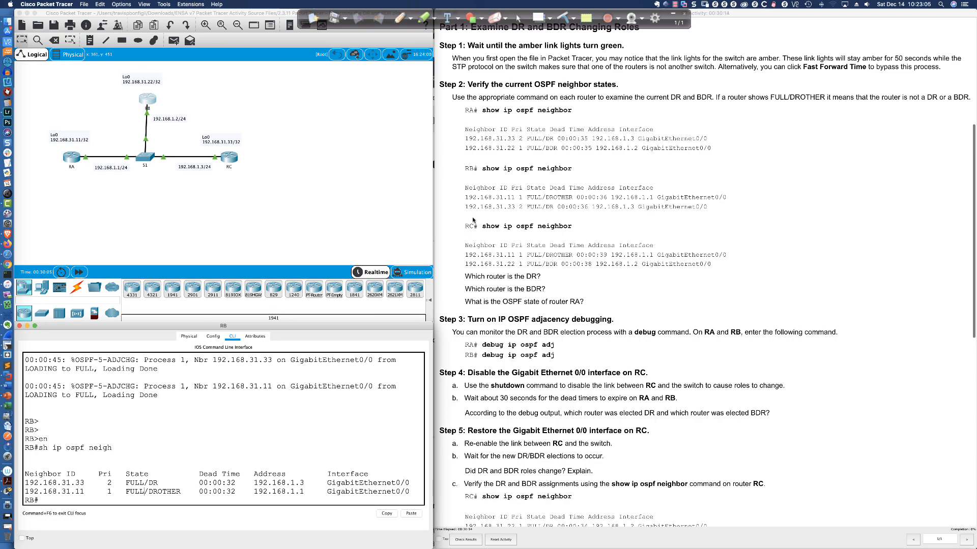
- Leave the paused configuration listing on RC and list its OSPF neighbors with "sh ip ospf neigh"
{"action": "scroll", "coordinate": [473, 219], "scroll_direction": "down", "scroll_amount": 2}
{"action": "scroll", "coordinate": [473, 220], "scroll_direction": "down", "scroll_amount": 8}
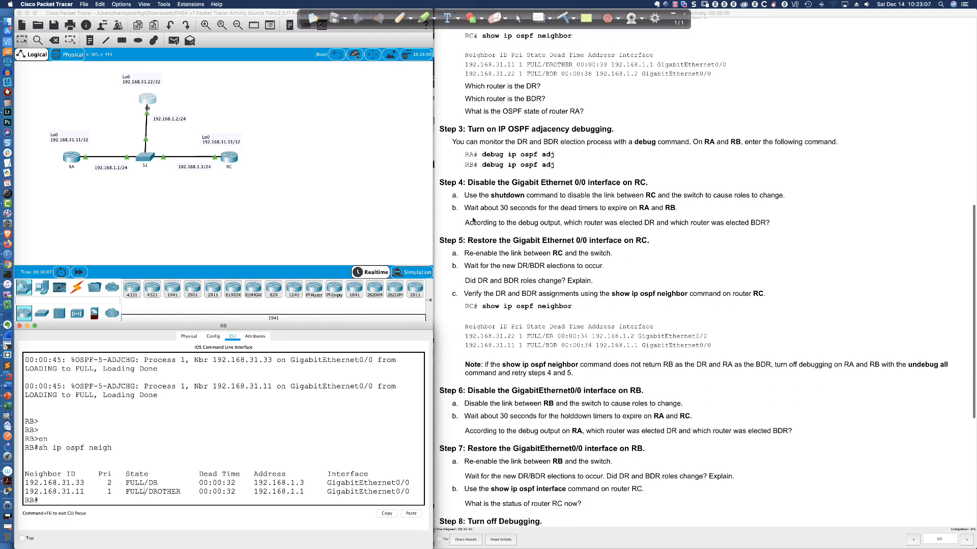
{"action": "left_click", "coordinate": [227, 159]}
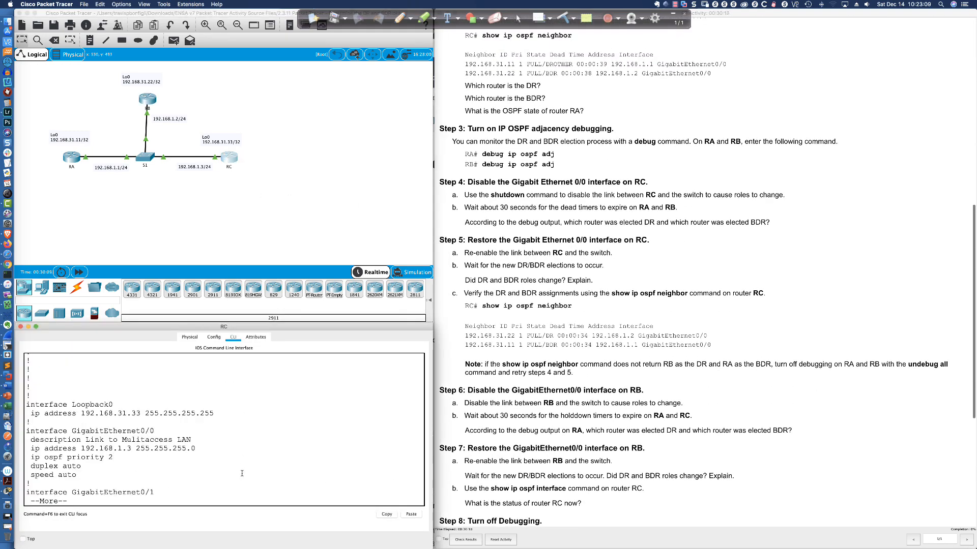
{"action": "key", "text": "q"}
{"action": "key", "text": "Return"}
{"action": "key", "text": "Return"}
{"action": "key", "text": "Return"}
{"action": "key", "text": "Return"}
{"action": "type", "text": "sh"}
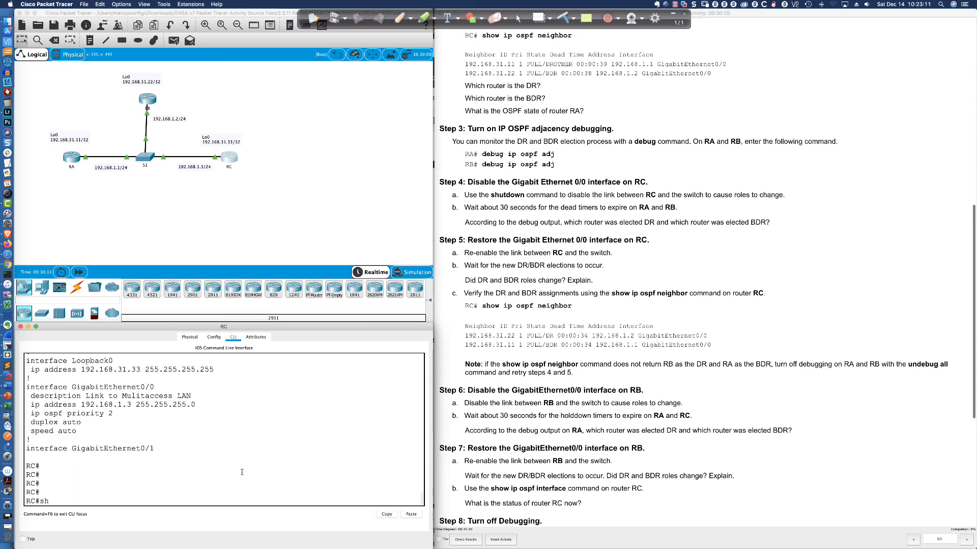
{"action": "type", "text": " ip ospf neigh"}
{"action": "key", "text": "Return"}
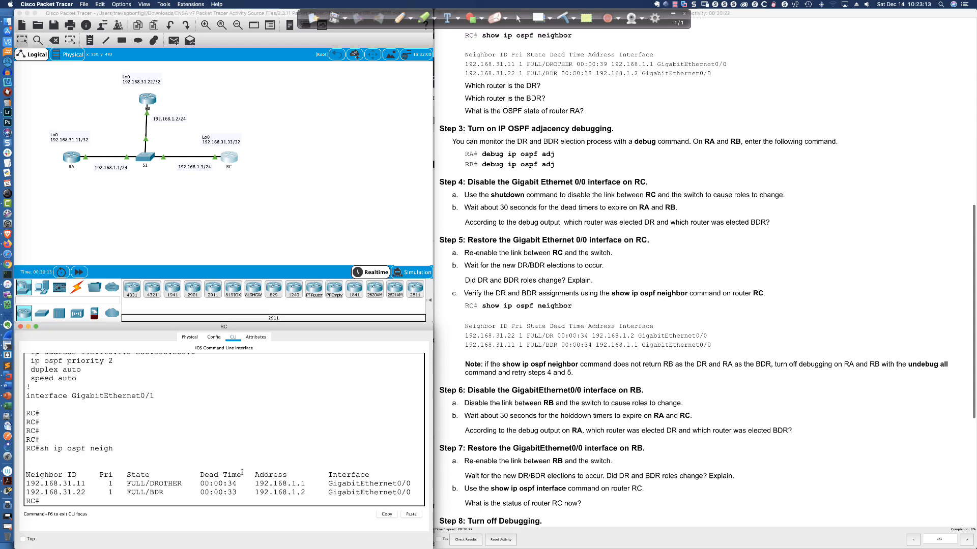
- Highlight the neighbor states in RC's output and the instructions' questions about the DR, the BDR and router RA's OSPF state
{"action": "mouse_move", "coordinate": [149, 484]}
{"action": "left_mouse_down"}
{"action": "mouse_move", "coordinate": [183, 484]}
{"action": "mouse_move", "coordinate": [153, 492]}
{"action": "mouse_move", "coordinate": [163, 492]}
{"action": "left_mouse_up"}
{"action": "left_click", "coordinate": [271, 463]}
{"action": "left_click_drag", "start_coordinate": [462, 87], "coordinate": [542, 89]}
{"action": "left_click_drag", "start_coordinate": [463, 99], "coordinate": [548, 101]}
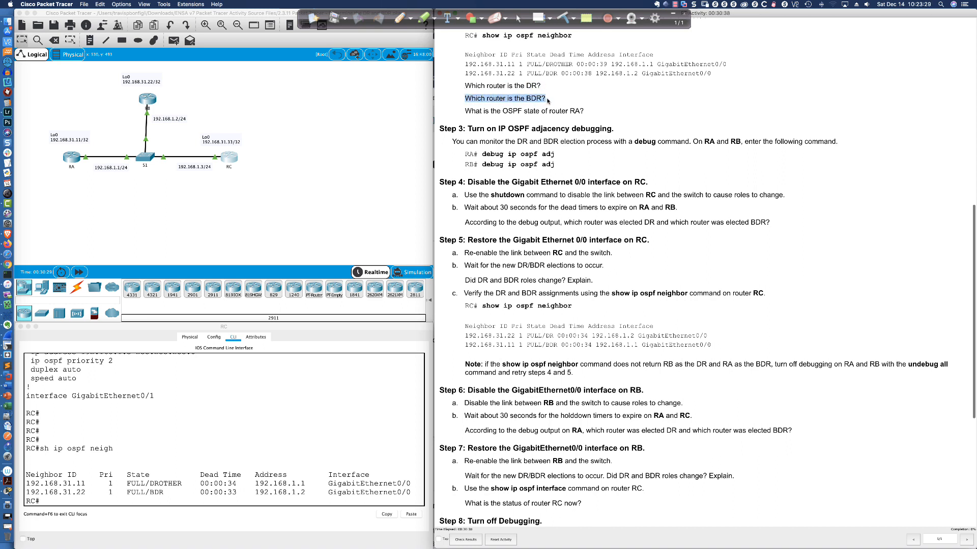
{"action": "left_click_drag", "start_coordinate": [465, 113], "coordinate": [582, 111]}
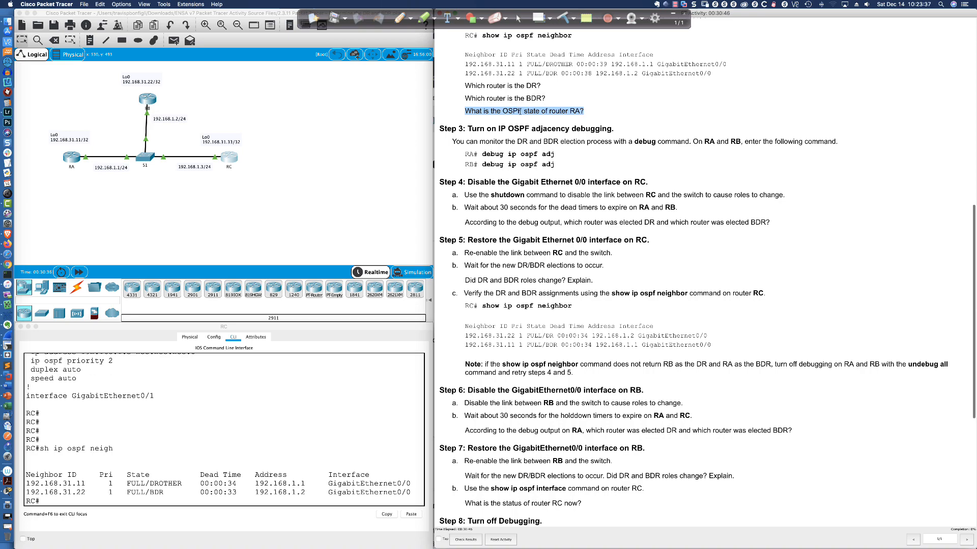
- Turn on OSPF adjacency debugging on RA with "debug ip ospf adj"
{"action": "scroll", "coordinate": [519, 110], "scroll_direction": "down", "scroll_amount": 5}
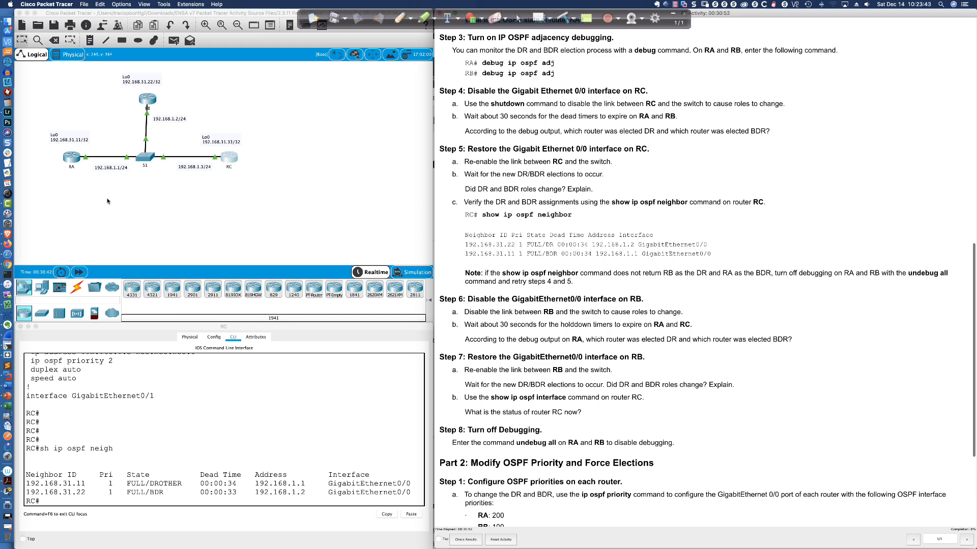
{"action": "left_click", "coordinate": [72, 158]}
{"action": "left_click", "coordinate": [232, 429]}
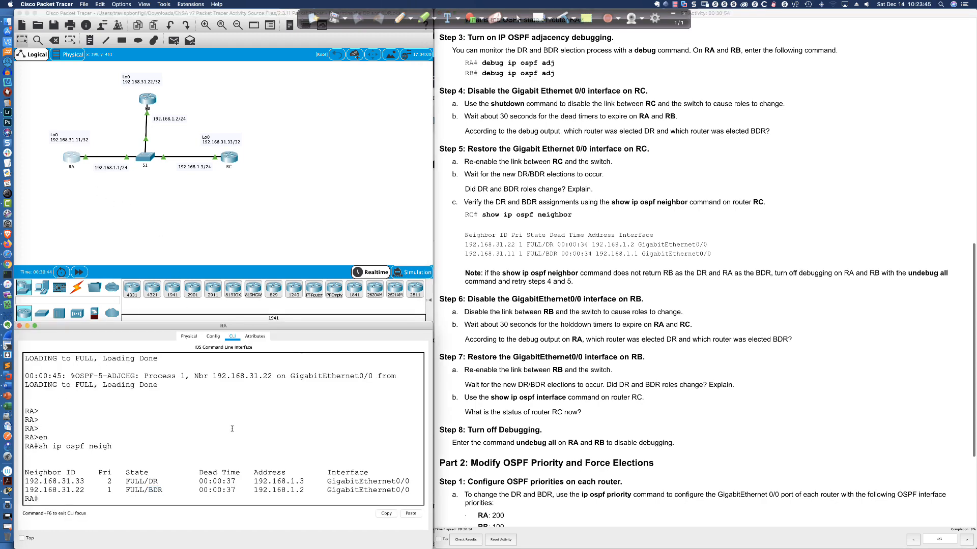
{"action": "key", "text": "Return"}
{"action": "key", "text": "Return"}
{"action": "key", "text": "Return"}
{"action": "key", "text": "Return"}
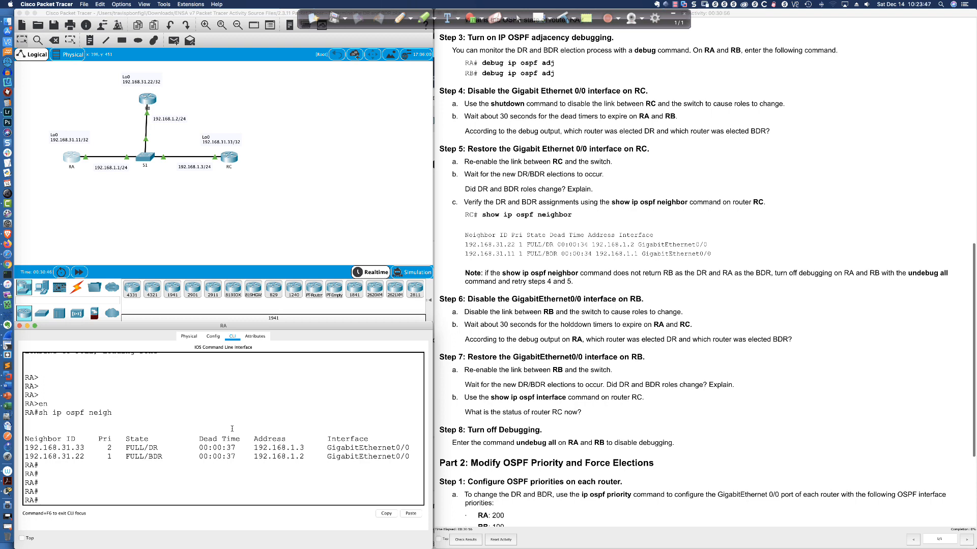
{"action": "type", "text": "debug ip ospf adj"}
{"action": "key", "text": "Return"}
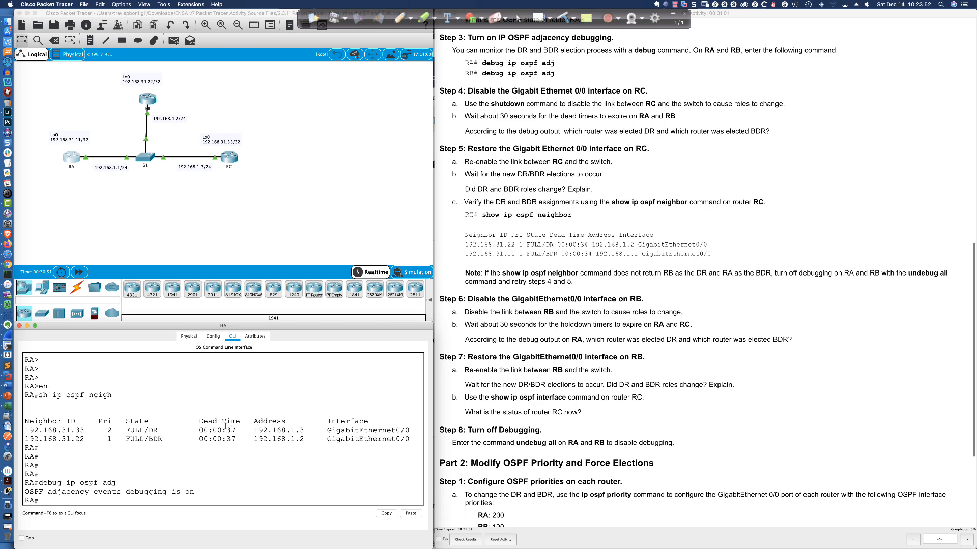
- Turn on OSPF adjacency debugging on RB with "debug ip ospf adj"
{"action": "left_click", "coordinate": [148, 99]}
{"action": "type", "text": "d"}
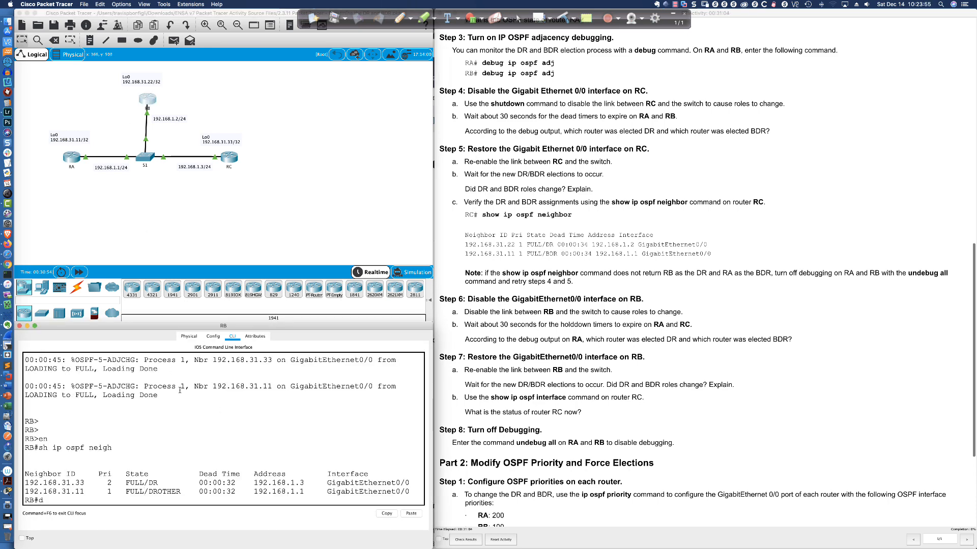
{"action": "type", "text": "ebug ip ospf adj"}
{"action": "key", "text": "Return"}
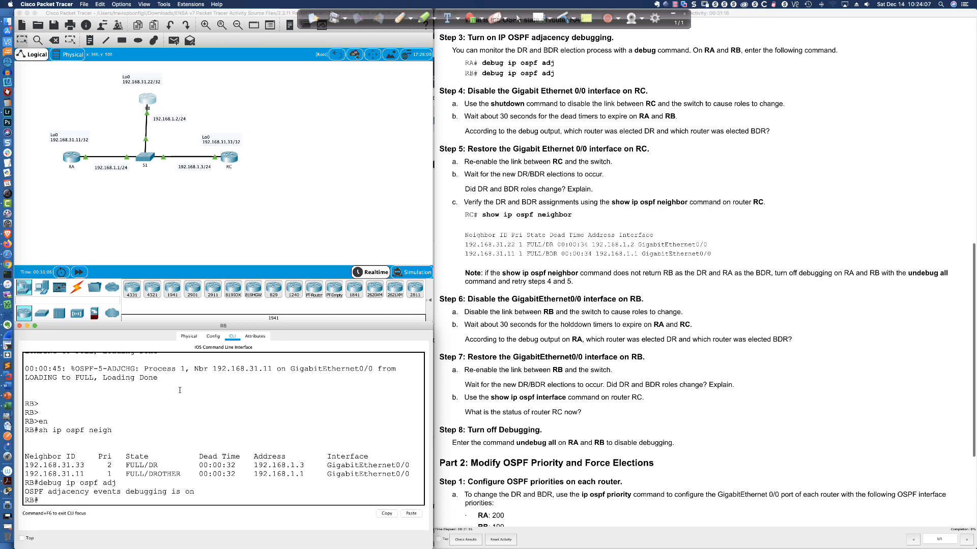
- Review Step 4 of the instructions and highlight the line about waiting 30 seconds for the dead timers
{"action": "scroll", "coordinate": [181, 377], "scroll_direction": "up", "scroll_amount": 2}
{"action": "scroll", "coordinate": [181, 363], "scroll_direction": "down", "scroll_amount": 2}
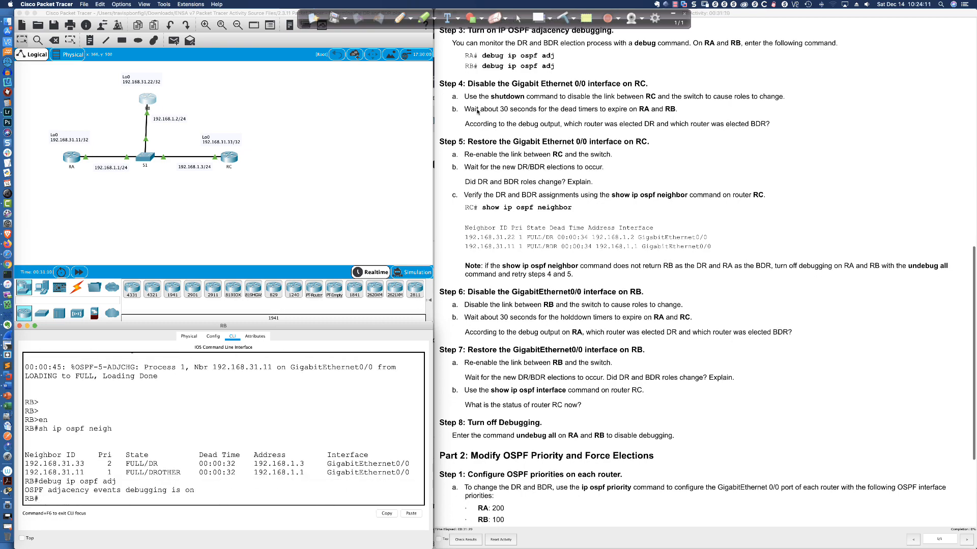
{"action": "scroll", "coordinate": [477, 111], "scroll_direction": "down", "scroll_amount": 3}
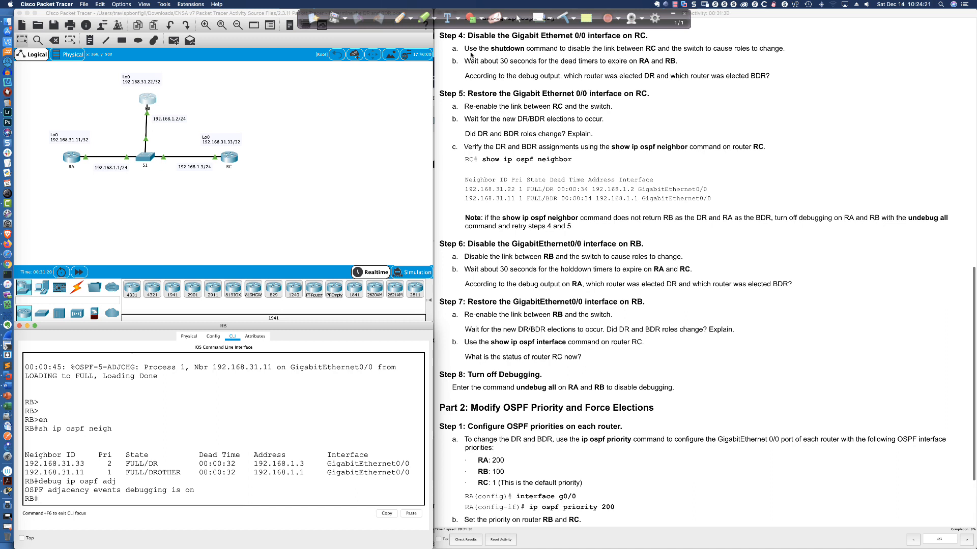
{"action": "left_click_drag", "start_coordinate": [464, 61], "coordinate": [603, 61]}
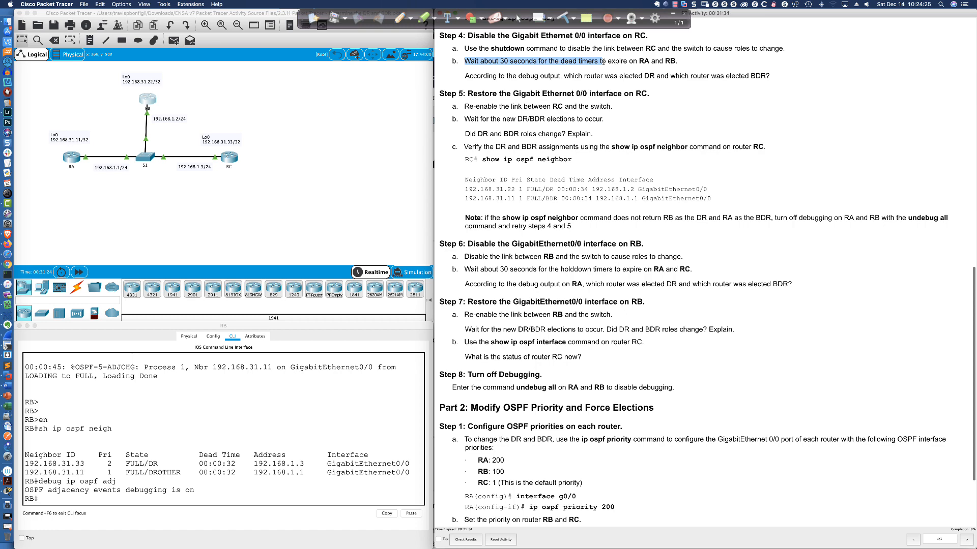
- Shut down interface g0/0 on router RC from its configuration mode
{"action": "left_click", "coordinate": [228, 157]}
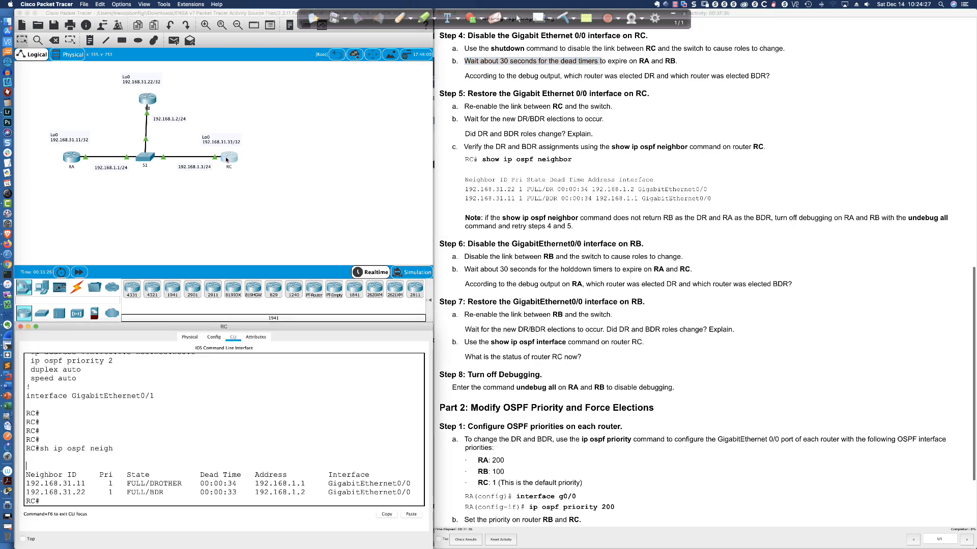
{"action": "left_click", "coordinate": [220, 392]}
{"action": "key", "text": "Return"}
{"action": "key", "text": "Return"}
{"action": "key", "text": "Return"}
{"action": "key", "text": "Return"}
{"action": "key", "text": "Return"}
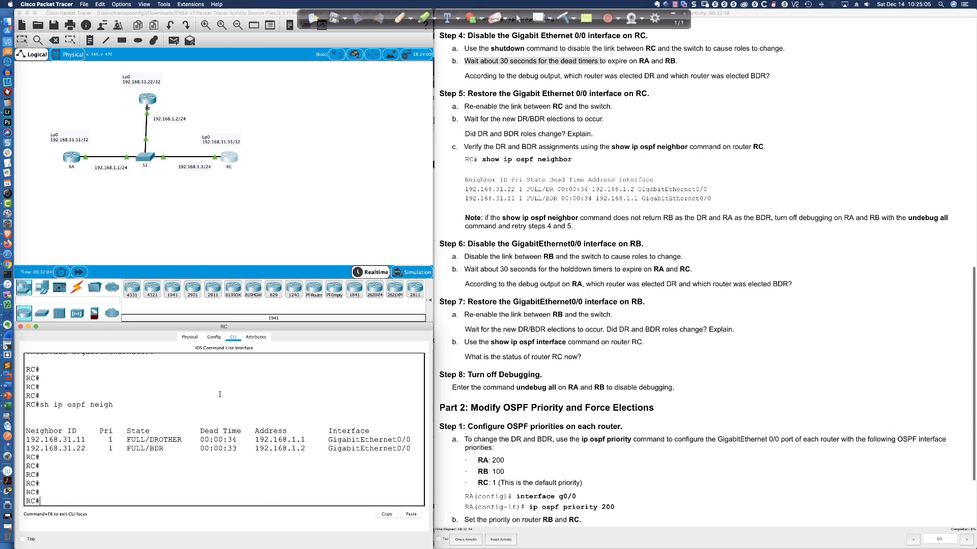
{"action": "type", "text": "conf t"}
{"action": "key", "text": "Return"}
{"action": "type", "text": "int g"}
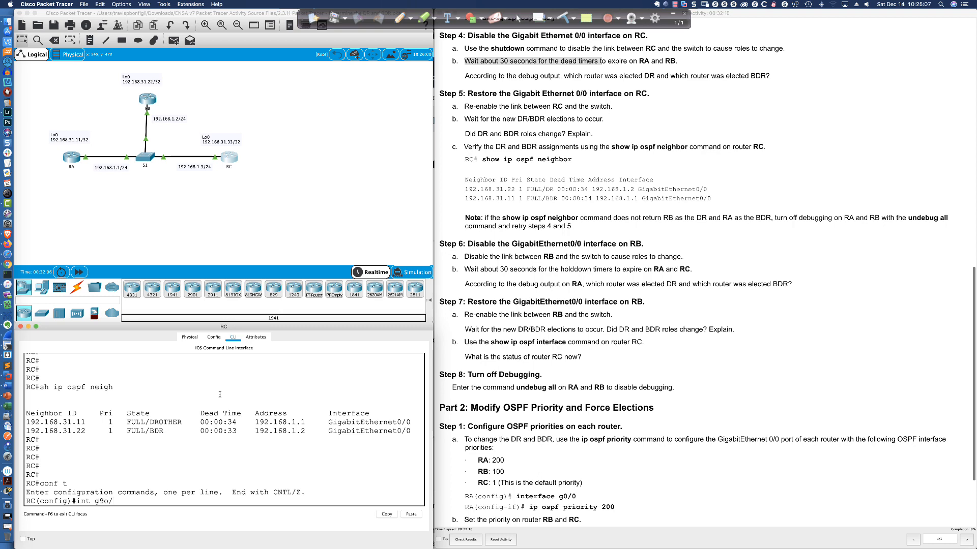
{"action": "type", "text": "0/0"}
{"action": "key", "text": "Return"}
{"action": "type", "text": "shut"}
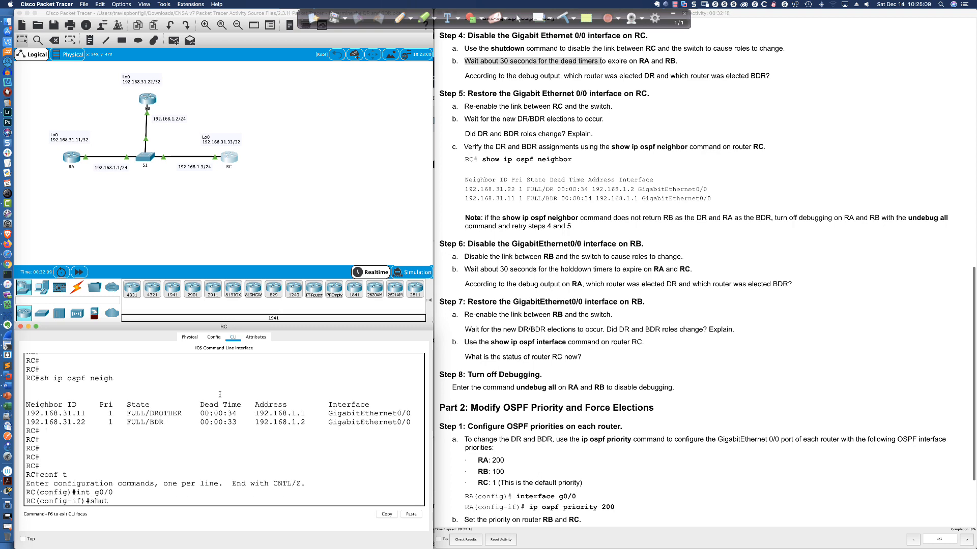
{"action": "key", "text": "Return"}
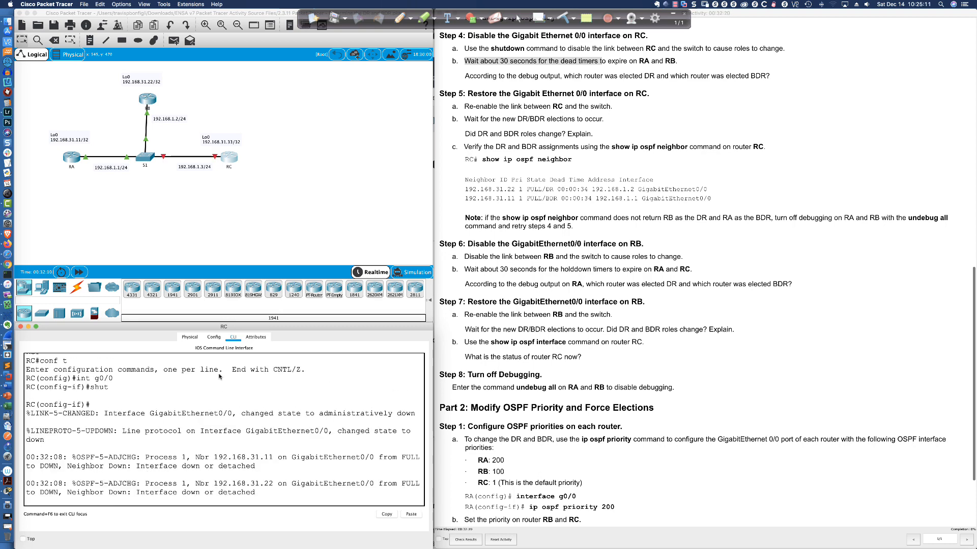
- Bring up RA's command line to watch for its OSPF debug output
{"action": "left_click", "coordinate": [64, 158]}
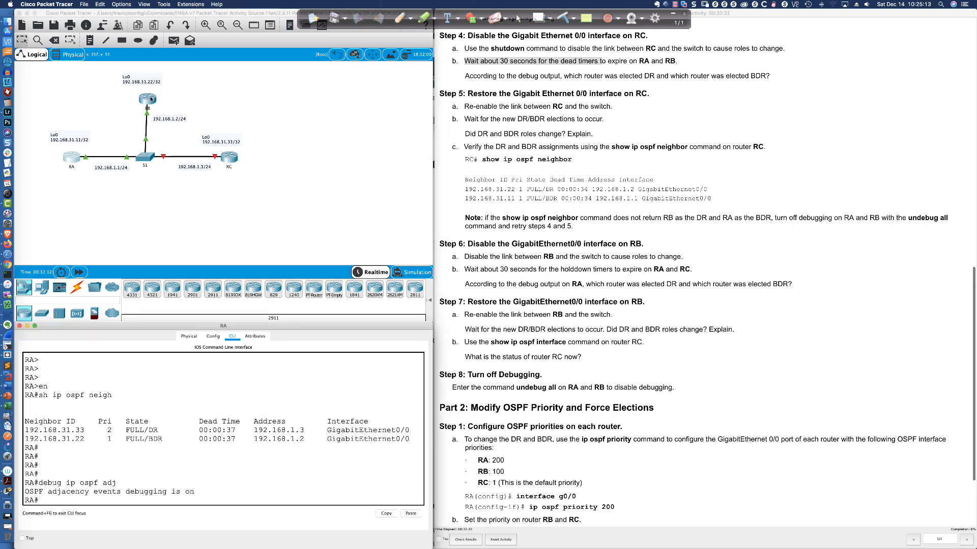
{"action": "left_click", "coordinate": [150, 97]}
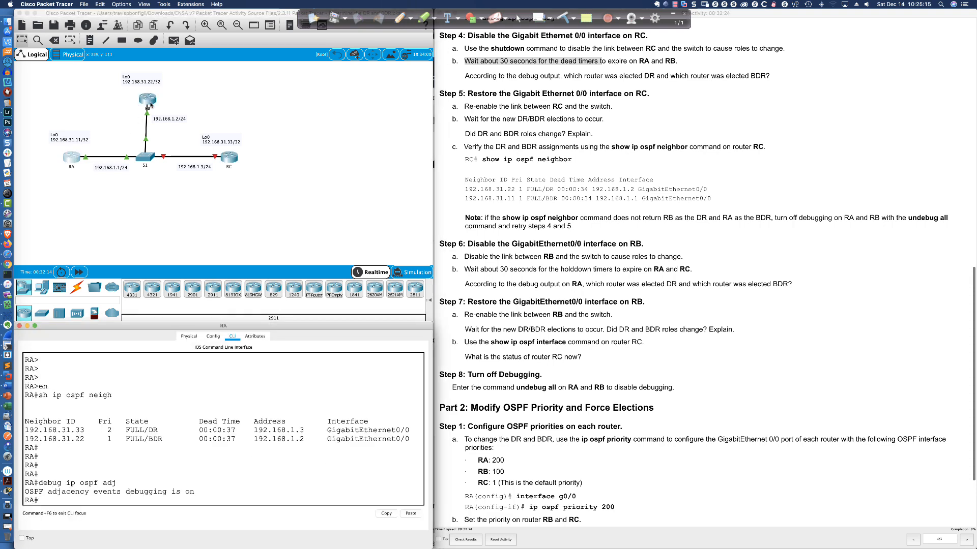
{"action": "left_click", "coordinate": [70, 159]}
- Circle both link markers between S1 and RC, underline RA's label in the topology, and erase the drawings
{"action": "left_click", "coordinate": [397, 22]}
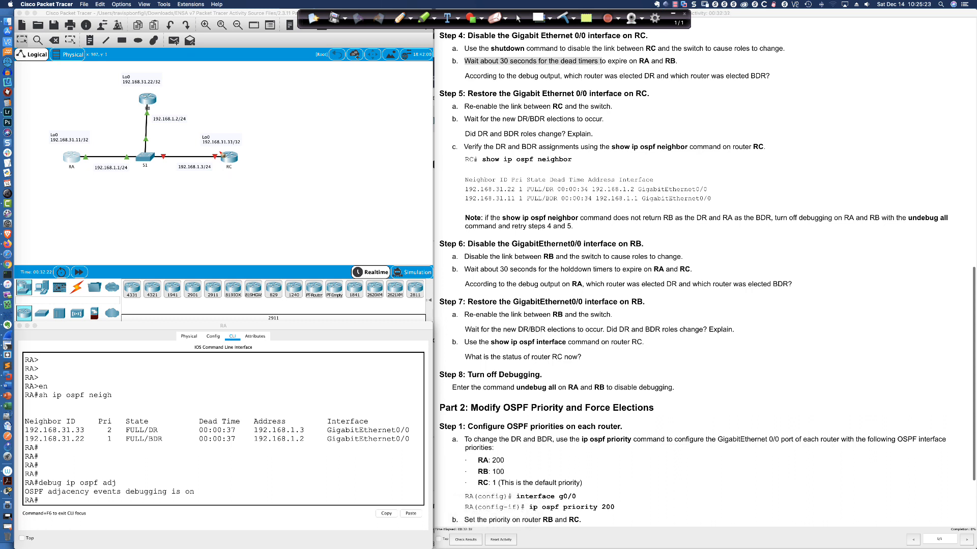
{"action": "mouse_move", "coordinate": [220, 151]}
{"action": "left_mouse_down"}
{"action": "mouse_move", "coordinate": [214, 164]}
{"action": "mouse_move", "coordinate": [232, 158]}
{"action": "mouse_move", "coordinate": [212, 155]}
{"action": "left_mouse_up"}
{"action": "mouse_move", "coordinate": [166, 154]}
{"action": "left_mouse_down"}
{"action": "mouse_move", "coordinate": [154, 163]}
{"action": "mouse_move", "coordinate": [170, 156]}
{"action": "mouse_move", "coordinate": [161, 150]}
{"action": "left_mouse_up"}
{"action": "left_click_drag", "start_coordinate": [65, 170], "coordinate": [75, 170]}
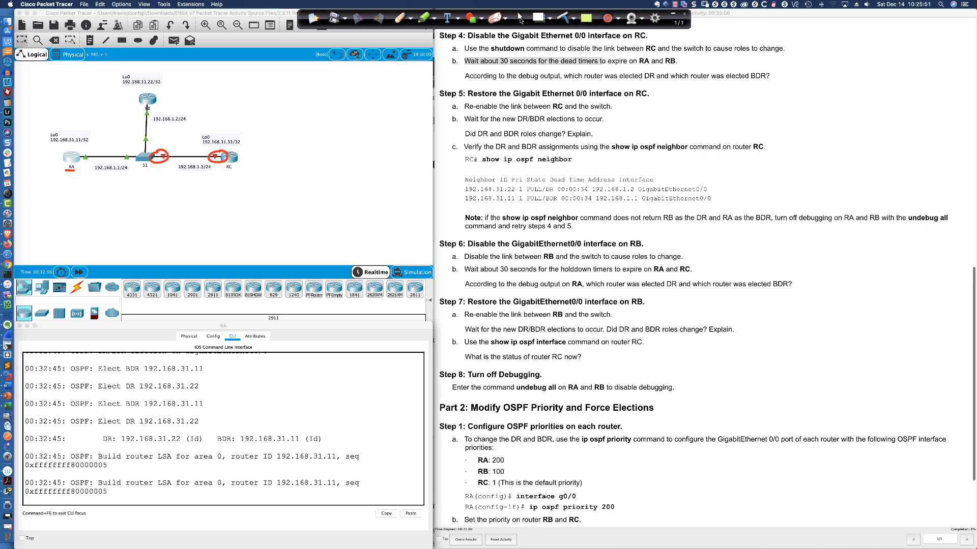
{"action": "left_click", "coordinate": [520, 19]}
{"action": "left_click", "coordinate": [564, 18]}
- Trace RA's OSPF debug output back to its beginning and highlight "ip ospf adj" in the debug command
{"action": "scroll", "coordinate": [208, 413], "scroll_direction": "up", "scroll_amount": 1}
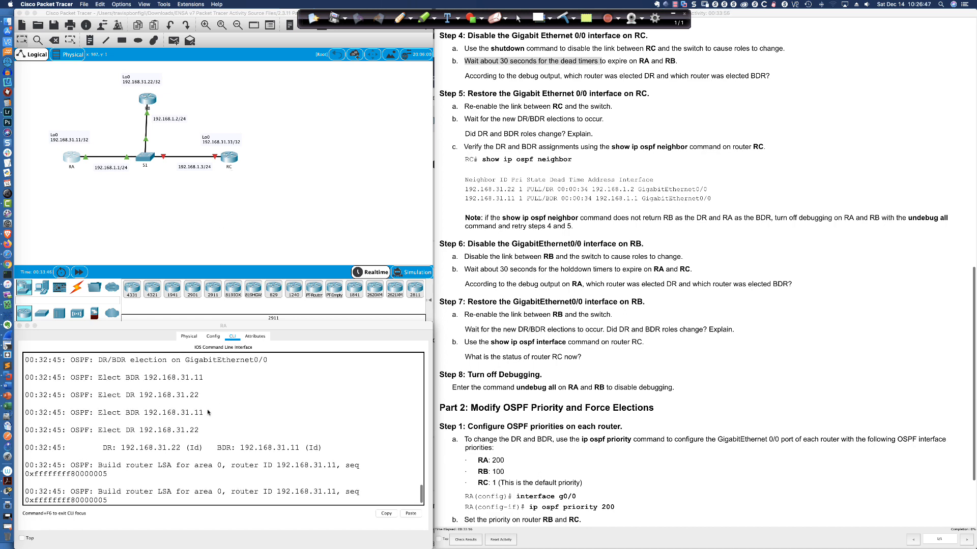
{"action": "scroll", "coordinate": [208, 412], "scroll_direction": "up", "scroll_amount": 1}
{"action": "scroll", "coordinate": [208, 411], "scroll_direction": "up", "scroll_amount": 6}
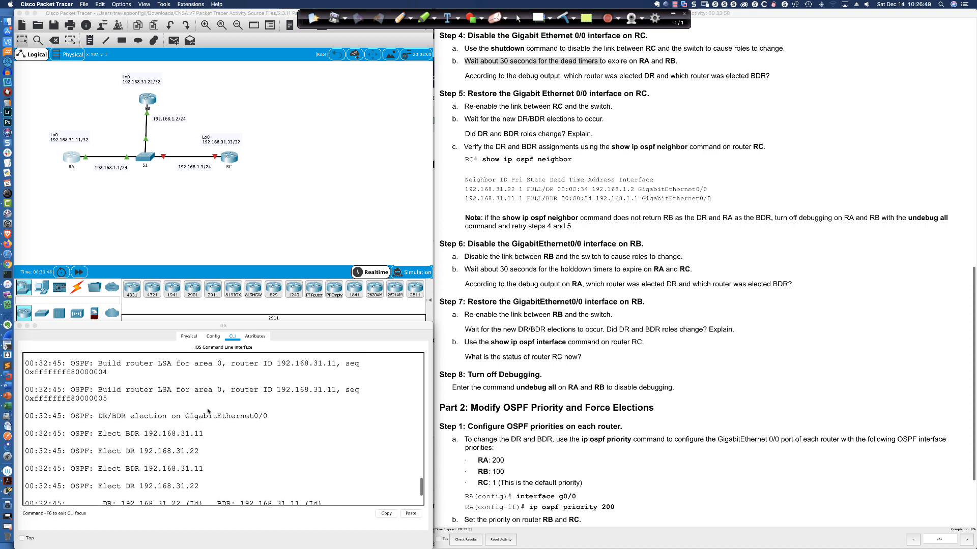
{"action": "scroll", "coordinate": [208, 411], "scroll_direction": "up", "scroll_amount": 5}
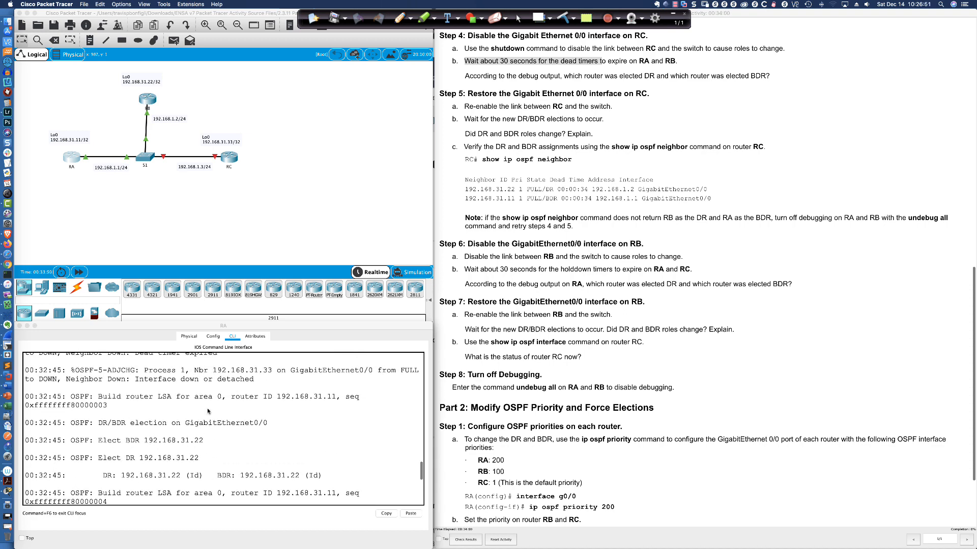
{"action": "scroll", "coordinate": [202, 406], "scroll_direction": "up", "scroll_amount": 3}
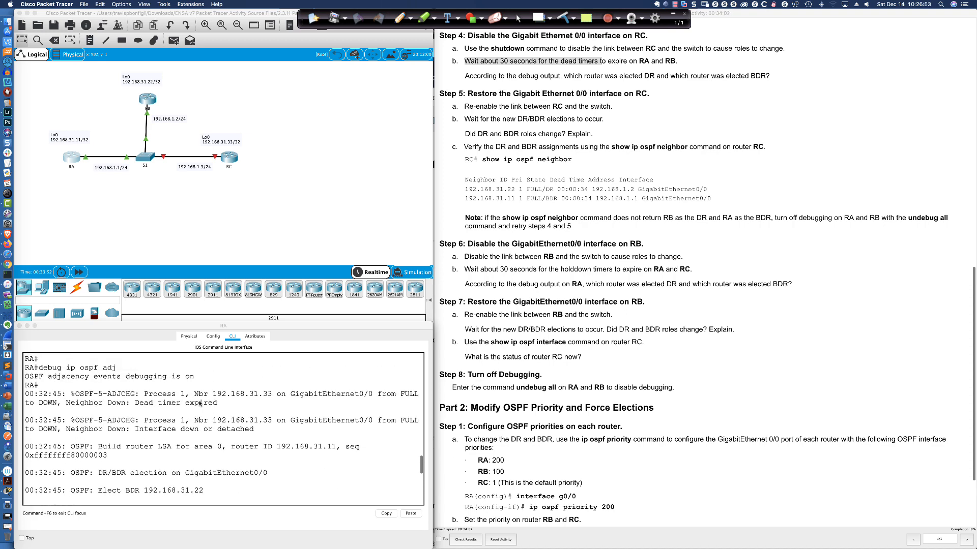
{"action": "left_click", "coordinate": [70, 367]}
{"action": "left_click_drag", "start_coordinate": [70, 368], "coordinate": [120, 370]}
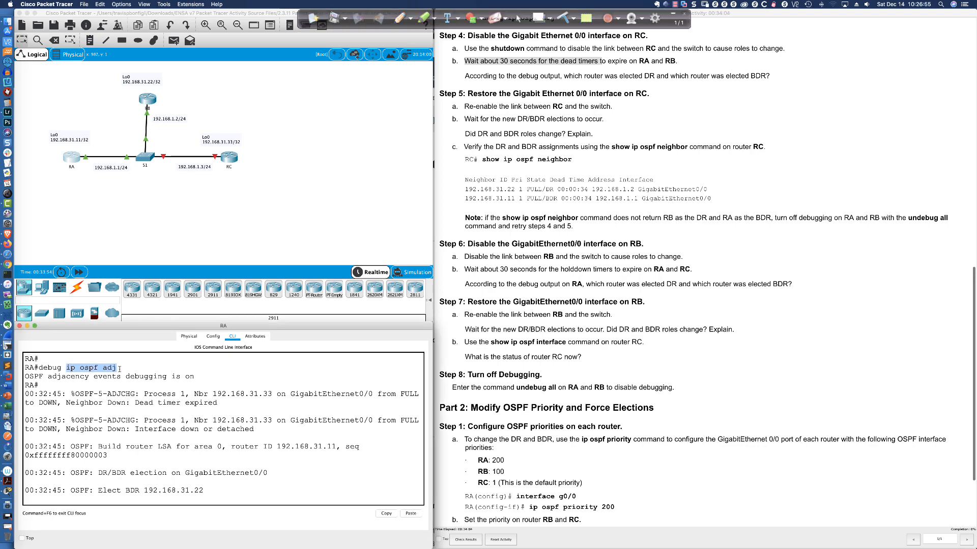
- Highlight "5-ADJCHG" and the "Down: Dead timer expired" text of the first neighbor-down message in RA's debug output
{"action": "scroll", "coordinate": [115, 374], "scroll_direction": "up", "scroll_amount": 1}
{"action": "left_click", "coordinate": [108, 378]}
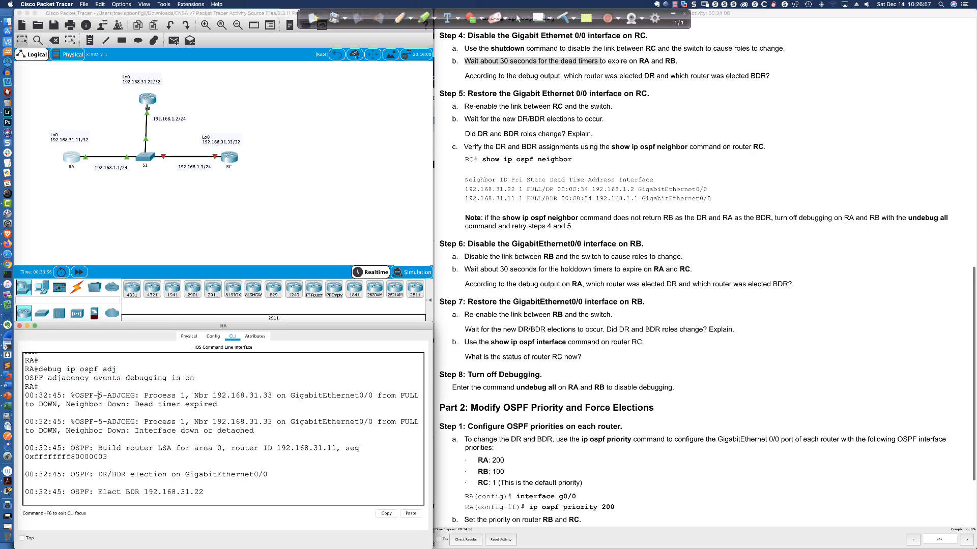
{"action": "left_click_drag", "start_coordinate": [99, 396], "coordinate": [154, 396]}
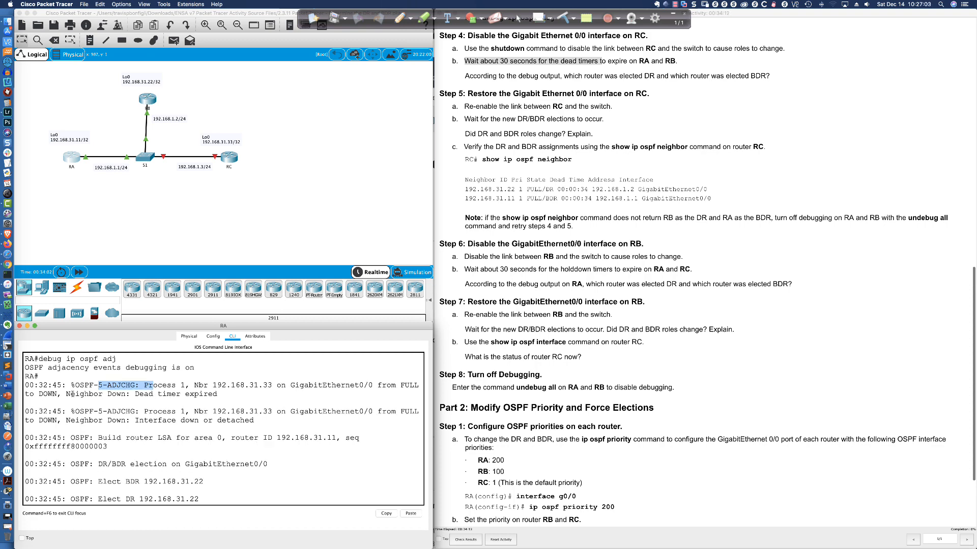
{"action": "left_click_drag", "start_coordinate": [108, 394], "coordinate": [213, 398]}
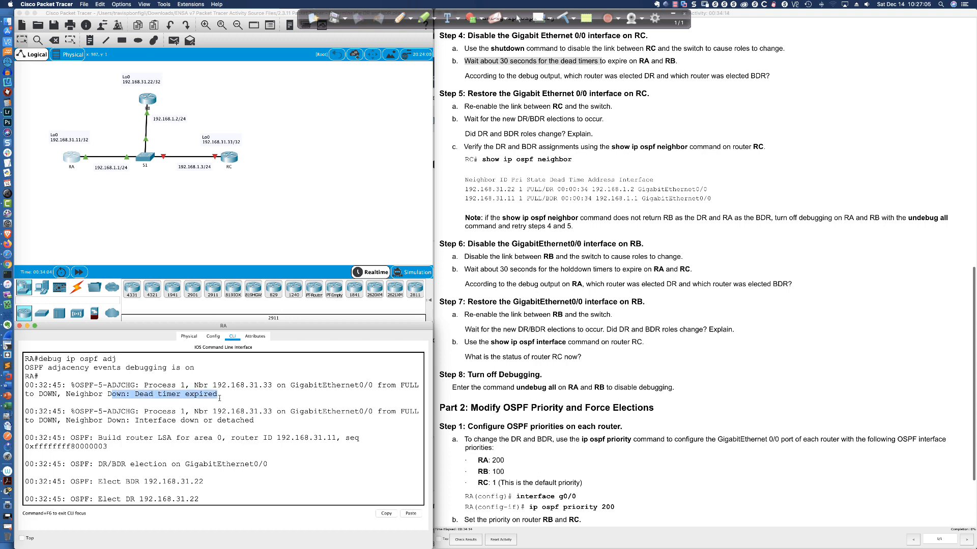
{"action": "scroll", "coordinate": [219, 398], "scroll_direction": "down", "scroll_amount": 3}
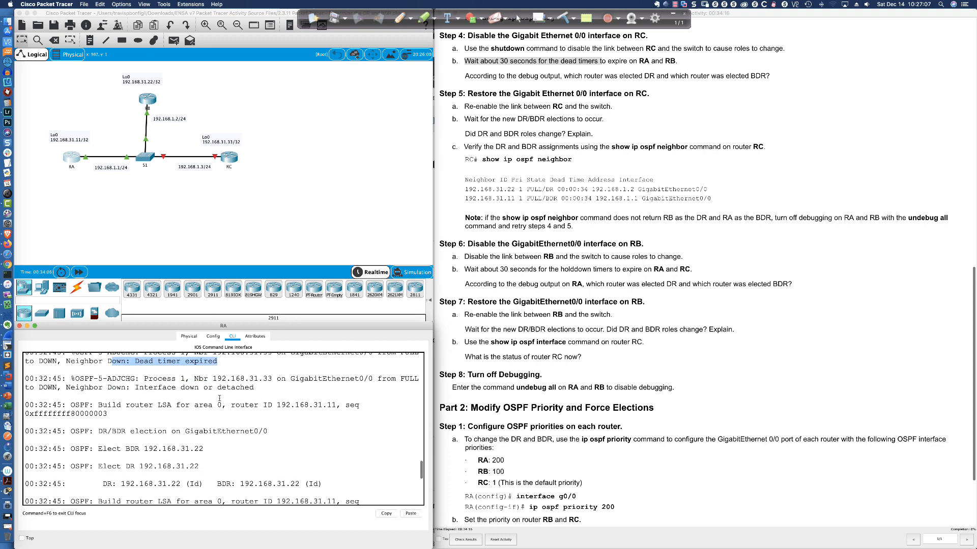
{"action": "scroll", "coordinate": [219, 398], "scroll_direction": "down", "scroll_amount": 1}
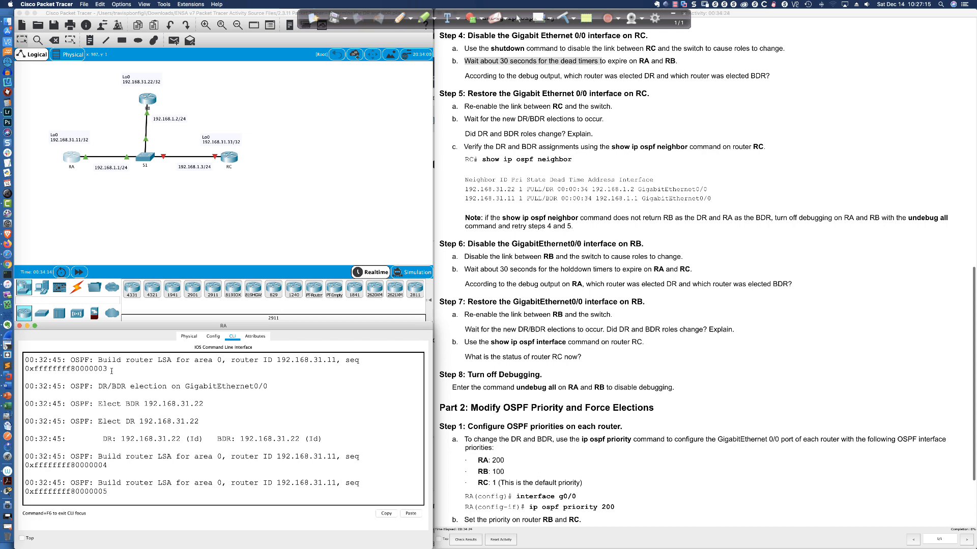
- Highlight the router LSA build, the DR/BDR election on GigabitEthernet0/0, and the first "Elect BDR" line in RA's debug output
{"action": "left_click_drag", "start_coordinate": [85, 361], "coordinate": [336, 366]}
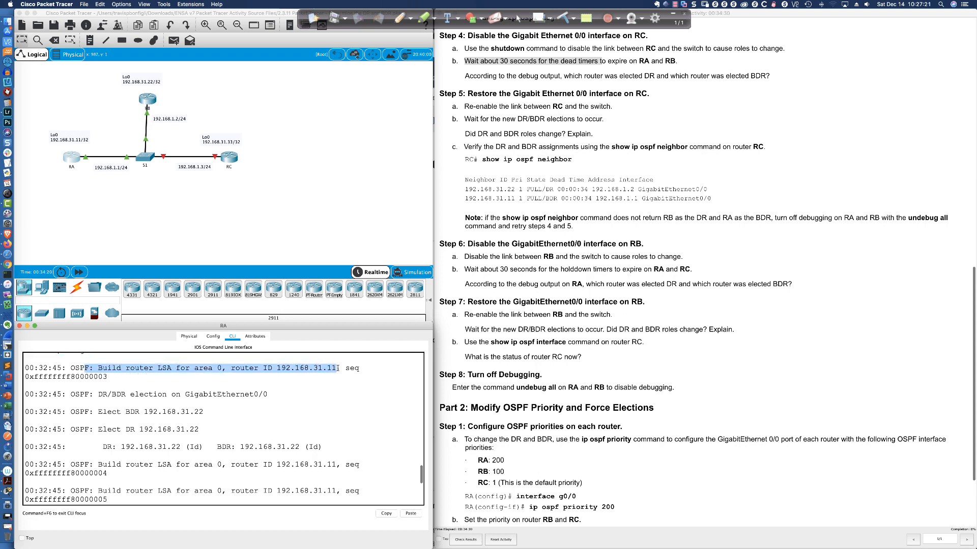
{"action": "scroll", "coordinate": [272, 386], "scroll_direction": "down", "scroll_amount": 3}
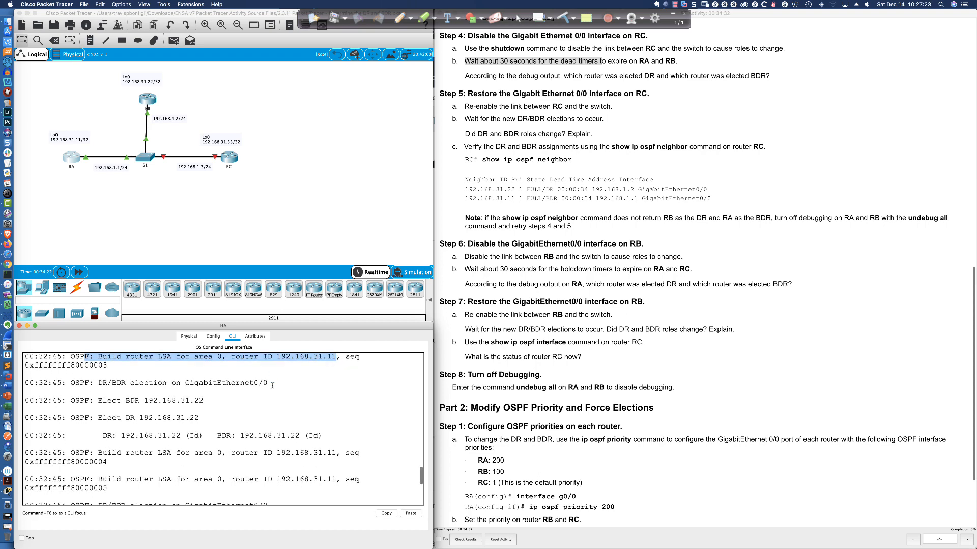
{"action": "left_click_drag", "start_coordinate": [94, 361], "coordinate": [273, 362]}
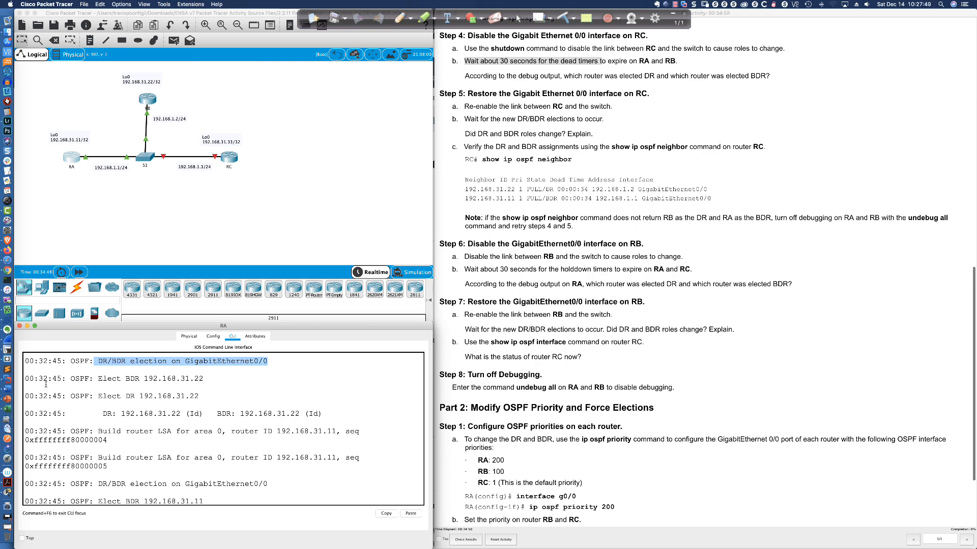
{"action": "left_click_drag", "start_coordinate": [52, 379], "coordinate": [204, 381]}
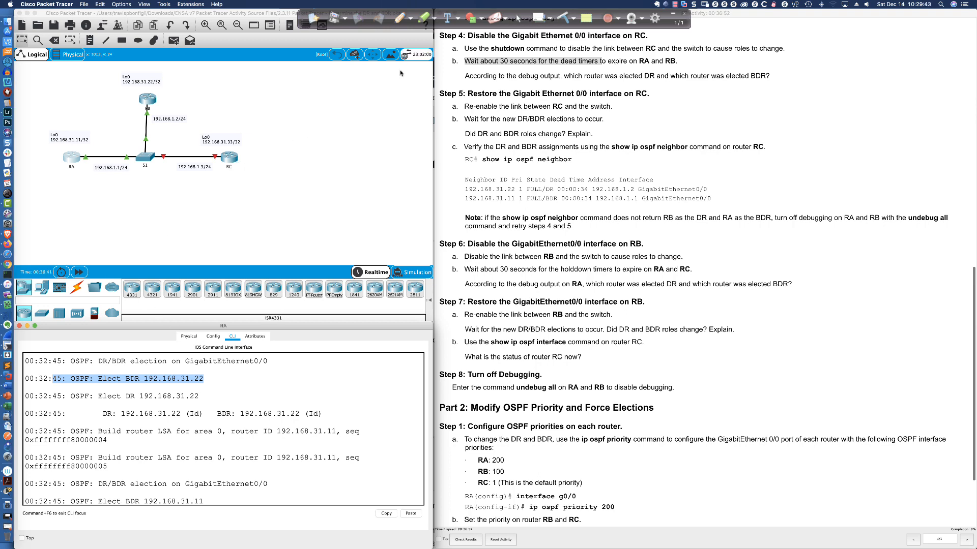
- With the pen, write "D" beside router RC and "BDR" beside router RB in the topology
{"action": "left_click", "coordinate": [400, 18]}
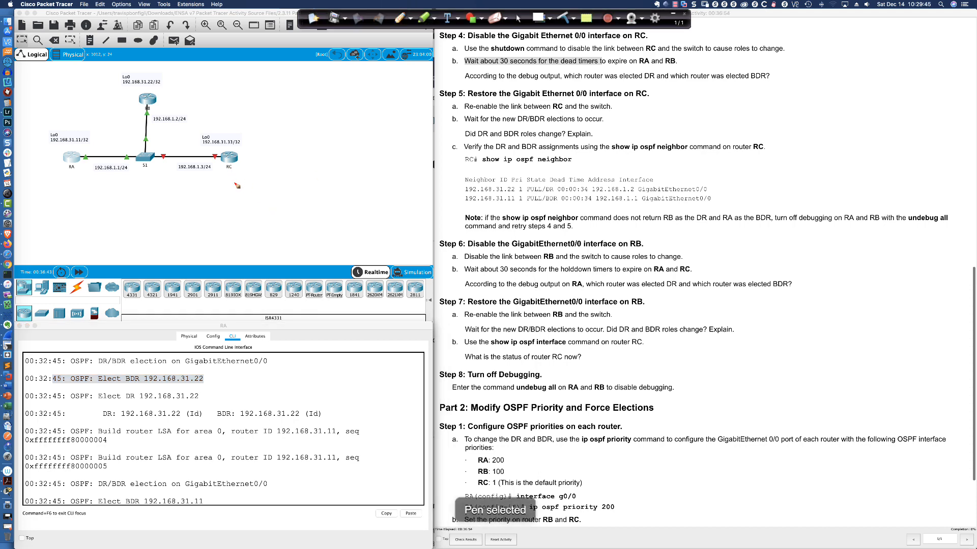
{"action": "mouse_move", "coordinate": [235, 183]}
{"action": "left_mouse_down"}
{"action": "mouse_move", "coordinate": [231, 169]}
{"action": "mouse_move", "coordinate": [236, 182]}
{"action": "left_mouse_up"}
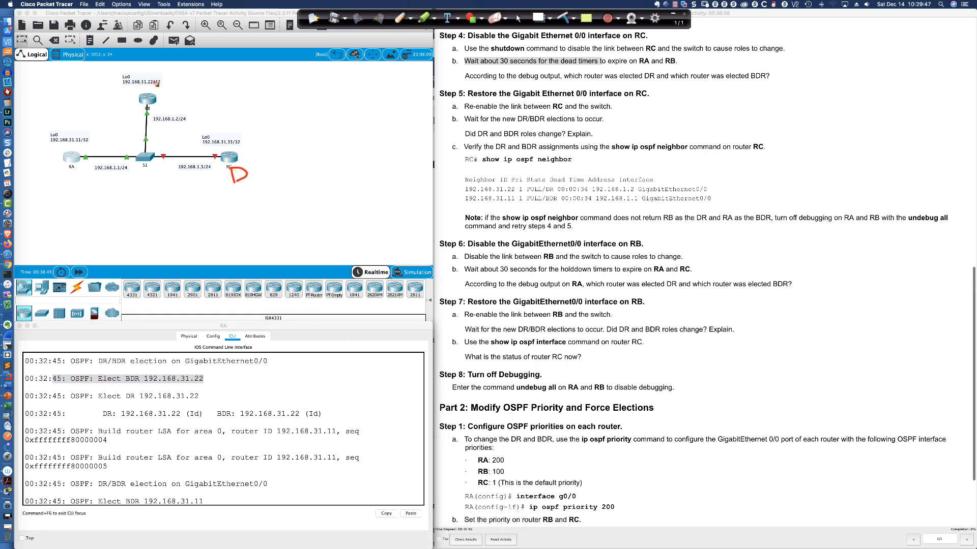
{"action": "mouse_move", "coordinate": [157, 94]}
{"action": "left_mouse_down"}
{"action": "mouse_move", "coordinate": [153, 79]}
{"action": "mouse_move", "coordinate": [158, 94]}
{"action": "mouse_move", "coordinate": [180, 76]}
{"action": "mouse_move", "coordinate": [197, 83]}
{"action": "left_mouse_up"}
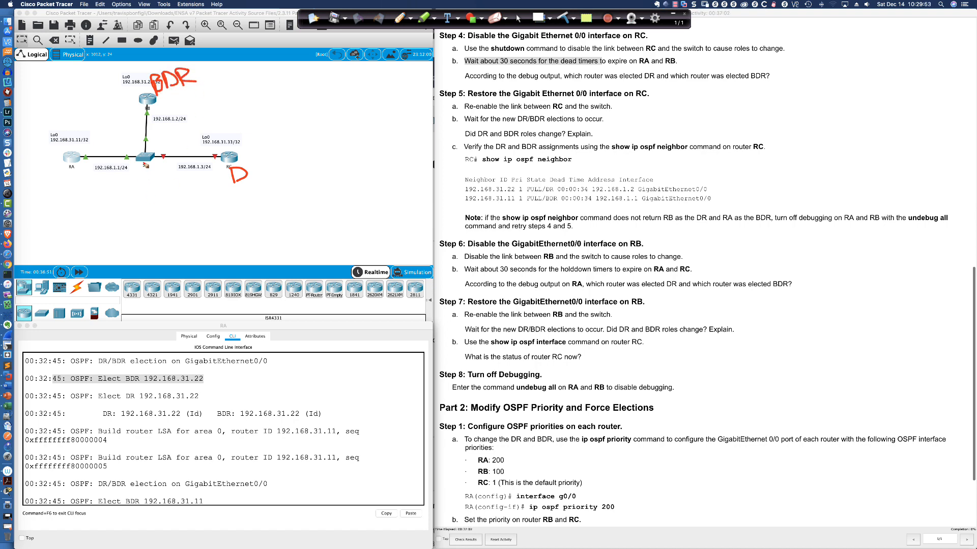
- Sketch an extra router connected below S1 with the label "Pri 255", and underline the BDR and D labels
{"action": "mouse_move", "coordinate": [145, 165]}
{"action": "left_mouse_down"}
{"action": "mouse_move", "coordinate": [145, 206]}
{"action": "mouse_move", "coordinate": [155, 215]}
{"action": "mouse_move", "coordinate": [146, 205]}
{"action": "mouse_move", "coordinate": [154, 202]}
{"action": "left_mouse_up"}
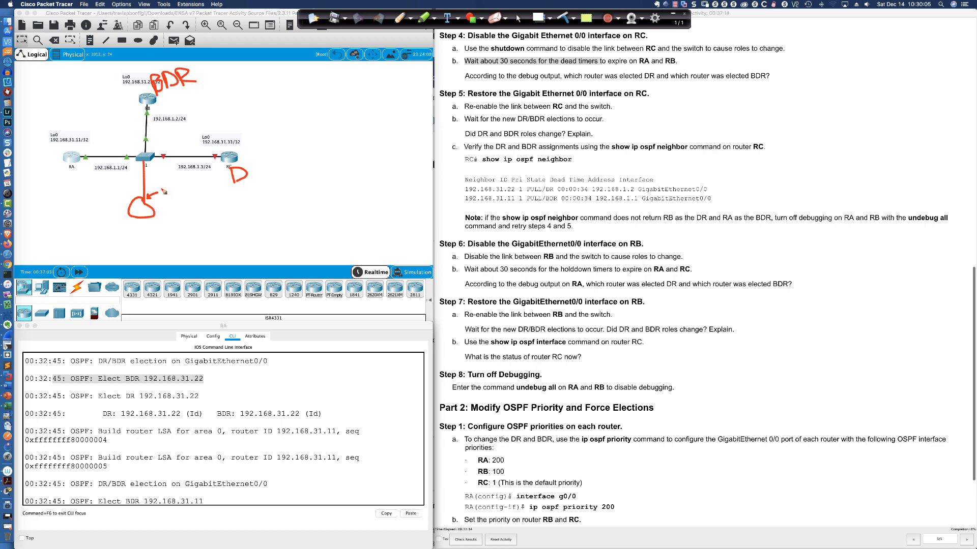
{"action": "mouse_move", "coordinate": [160, 189]}
{"action": "left_mouse_down"}
{"action": "mouse_move", "coordinate": [174, 193]}
{"action": "mouse_move", "coordinate": [165, 205]}
{"action": "mouse_move", "coordinate": [180, 204]}
{"action": "left_mouse_up"}
{"action": "left_click_drag", "start_coordinate": [180, 198], "coordinate": [138, 214]}
{"action": "left_click_drag", "start_coordinate": [153, 97], "coordinate": [204, 88]}
{"action": "left_click_drag", "start_coordinate": [232, 188], "coordinate": [256, 180]}
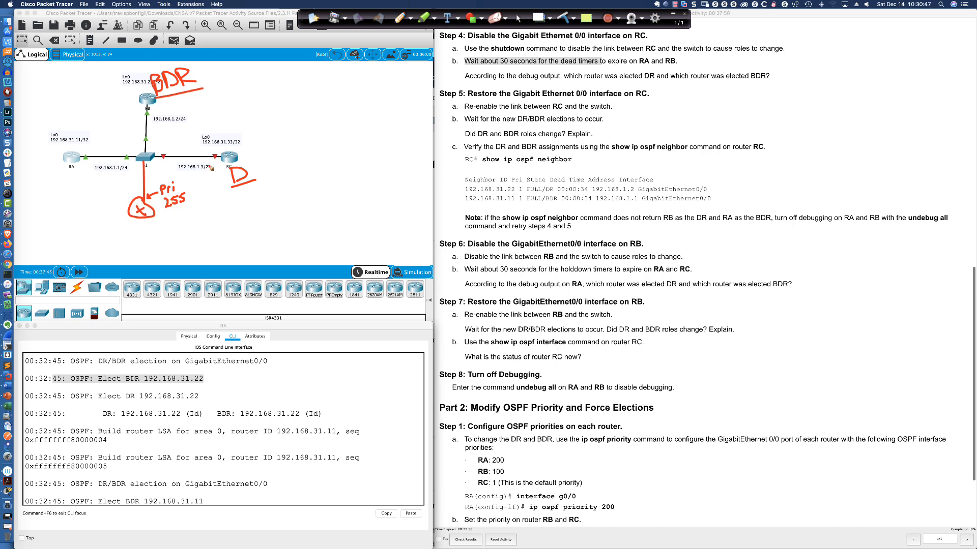
- Cross out RC with its D label, and draw an arrow from RB's BDR label to a new "DR" label
{"action": "left_click_drag", "start_coordinate": [210, 145], "coordinate": [272, 192]}
{"action": "left_click_drag", "start_coordinate": [251, 131], "coordinate": [225, 214]}
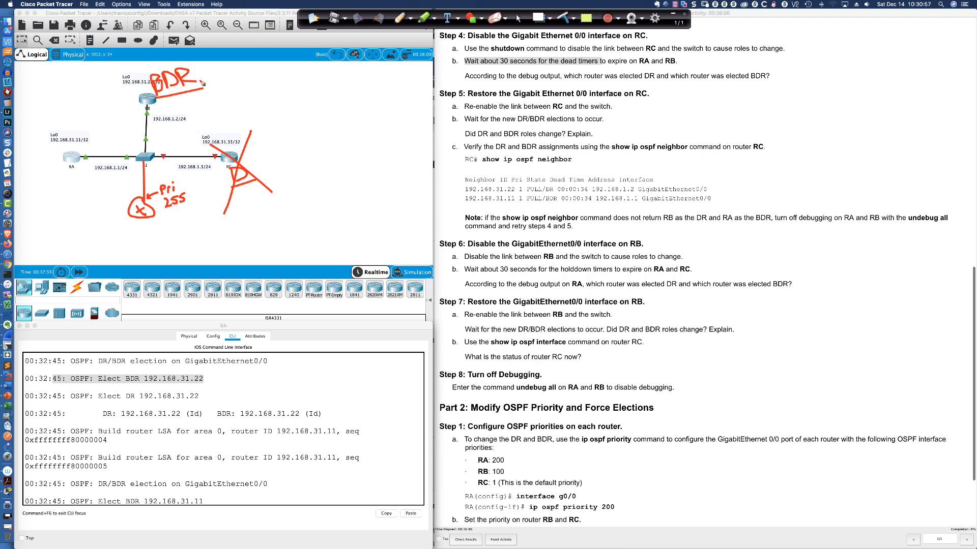
{"action": "mouse_move", "coordinate": [210, 67]}
{"action": "left_mouse_down"}
{"action": "mouse_move", "coordinate": [200, 75]}
{"action": "mouse_move", "coordinate": [211, 77]}
{"action": "left_mouse_up"}
{"action": "mouse_move", "coordinate": [211, 80]}
{"action": "left_mouse_down"}
{"action": "mouse_move", "coordinate": [214, 94]}
{"action": "mouse_move", "coordinate": [224, 87]}
{"action": "mouse_move", "coordinate": [214, 95]}
{"action": "mouse_move", "coordinate": [231, 75]}
{"action": "mouse_move", "coordinate": [233, 92]}
{"action": "mouse_move", "coordinate": [249, 96]}
{"action": "left_mouse_up"}
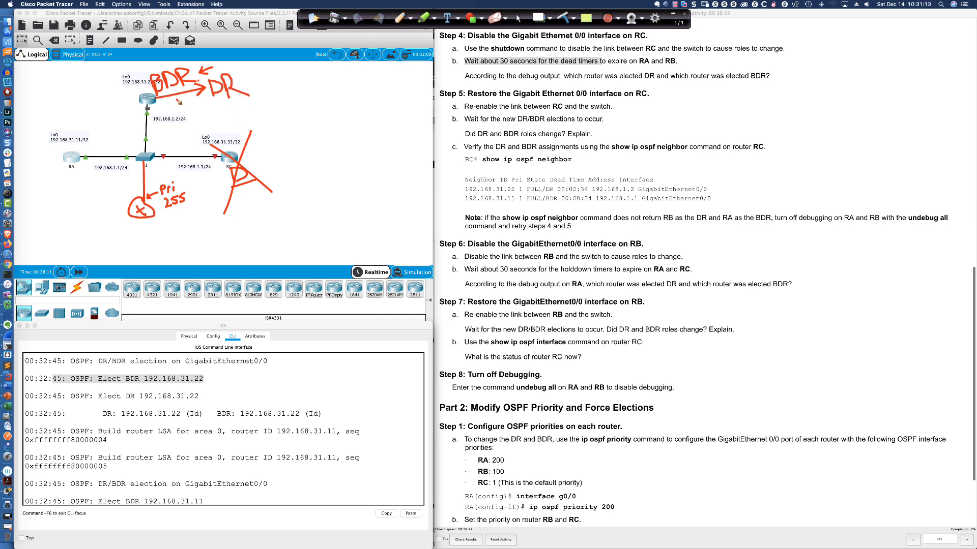
- Circle the sketched router and RB's DR label, and draw a large curve around RA to the sketched router
{"action": "mouse_move", "coordinate": [152, 179]}
{"action": "left_mouse_down"}
{"action": "mouse_move", "coordinate": [134, 189]}
{"action": "mouse_move", "coordinate": [180, 221]}
{"action": "mouse_move", "coordinate": [170, 181]}
{"action": "left_mouse_up"}
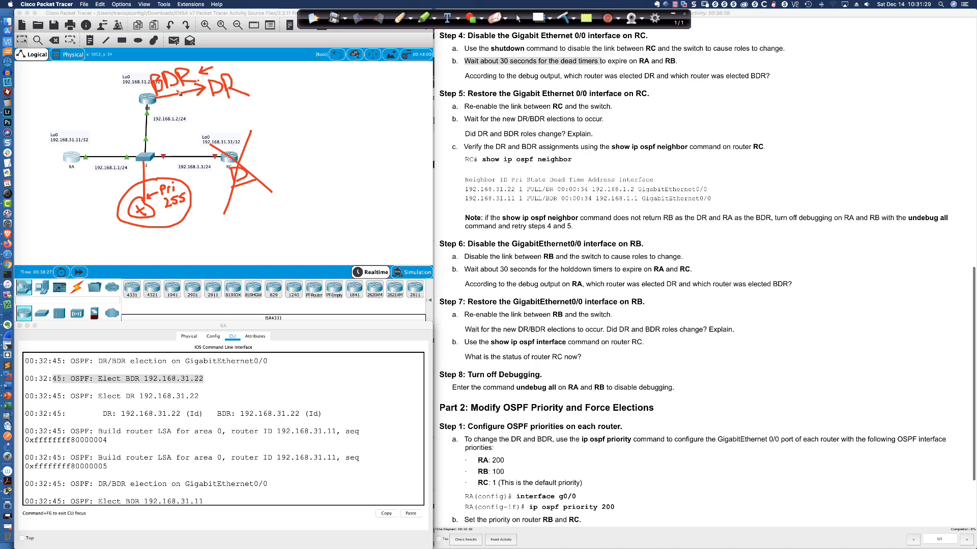
{"action": "left_click_drag", "start_coordinate": [239, 74], "coordinate": [203, 71]}
{"action": "mouse_move", "coordinate": [224, 116]}
{"action": "left_mouse_down"}
{"action": "mouse_move", "coordinate": [244, 76]}
{"action": "mouse_move", "coordinate": [232, 79]}
{"action": "left_mouse_up"}
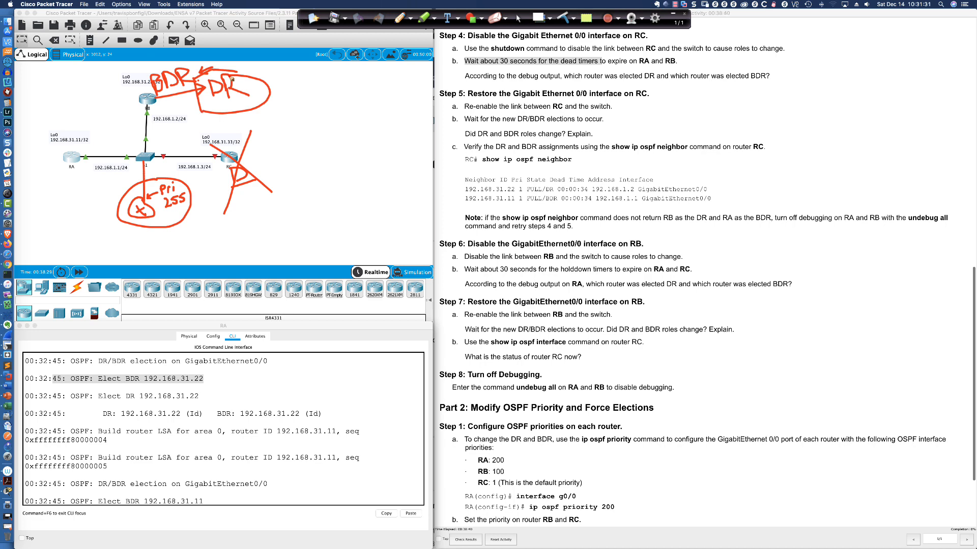
{"action": "left_click_drag", "start_coordinate": [186, 185], "coordinate": [184, 192]}
{"action": "mouse_move", "coordinate": [107, 136]}
{"action": "left_mouse_down"}
{"action": "mouse_move", "coordinate": [61, 135]}
{"action": "mouse_move", "coordinate": [62, 203]}
{"action": "mouse_move", "coordinate": [151, 228]}
{"action": "mouse_move", "coordinate": [131, 144]}
{"action": "mouse_move", "coordinate": [87, 121]}
{"action": "left_mouse_up"}
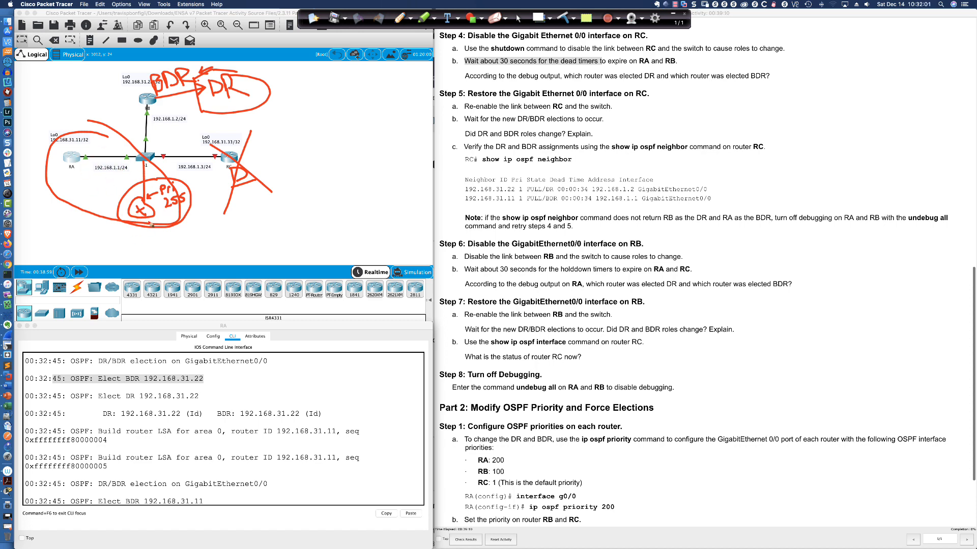
- Emphasize the sketched router and RB's BDR and DR labels with further pen marks, and erase all the drawings
{"action": "mouse_move", "coordinate": [105, 247]}
{"action": "left_mouse_down"}
{"action": "mouse_move", "coordinate": [134, 225]}
{"action": "mouse_move", "coordinate": [124, 228]}
{"action": "left_mouse_up"}
{"action": "mouse_move", "coordinate": [175, 73]}
{"action": "left_mouse_down"}
{"action": "mouse_move", "coordinate": [162, 62]}
{"action": "mouse_move", "coordinate": [135, 105]}
{"action": "mouse_move", "coordinate": [194, 102]}
{"action": "mouse_move", "coordinate": [184, 72]}
{"action": "mouse_move", "coordinate": [168, 71]}
{"action": "left_mouse_up"}
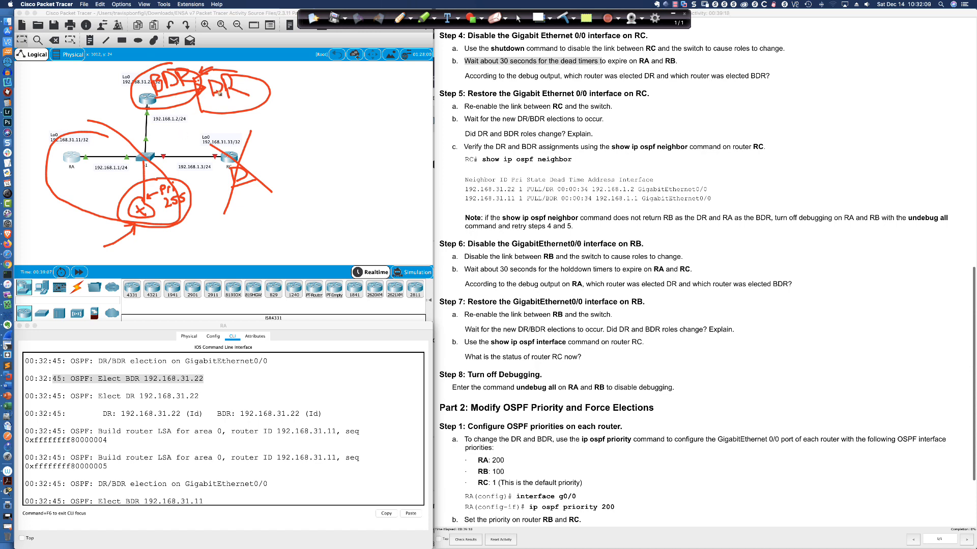
{"action": "left_click_drag", "start_coordinate": [215, 103], "coordinate": [239, 112]}
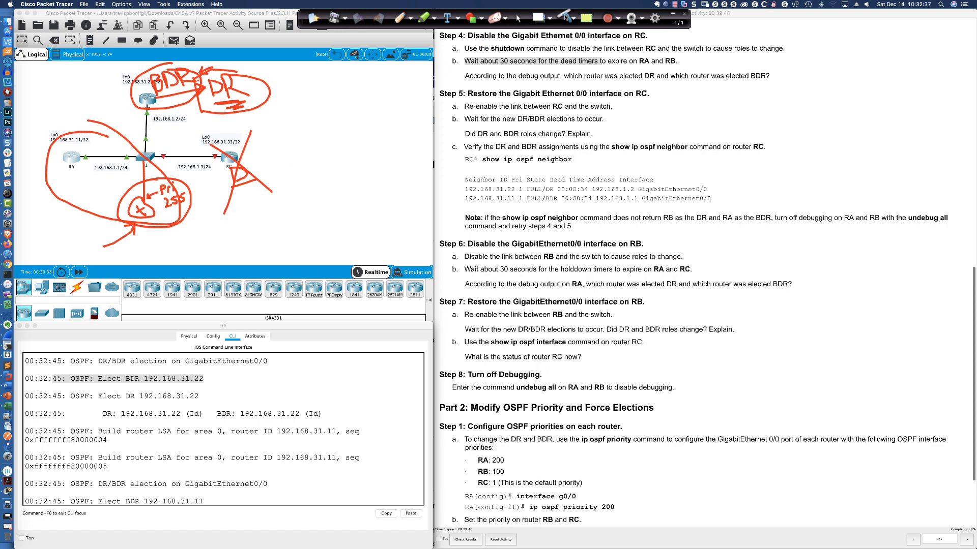
{"action": "left_click", "coordinate": [564, 17]}
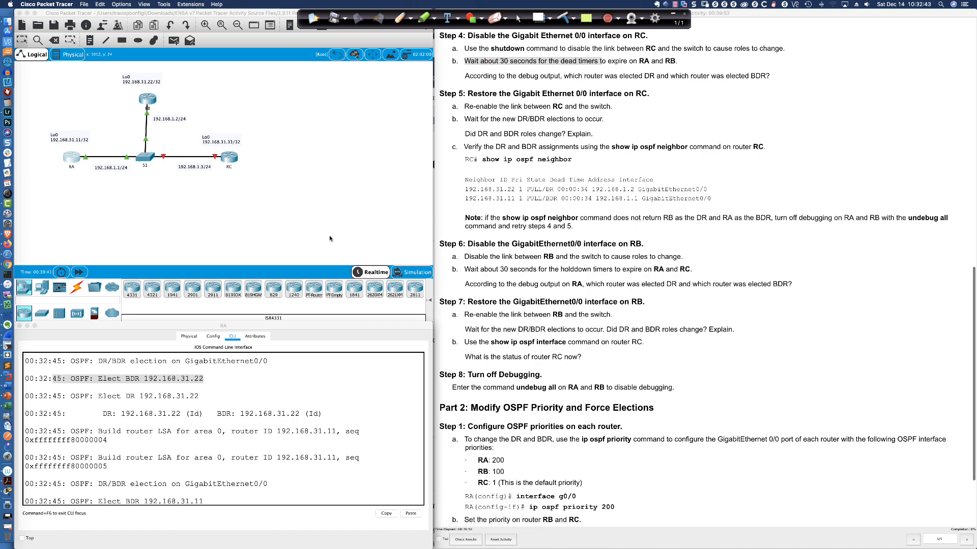
- Highlight the "Elect BDR" and "Elect DR" lines and the DR/BDR summary line of the first election in RA's debug output
{"action": "left_click", "coordinate": [107, 401]}
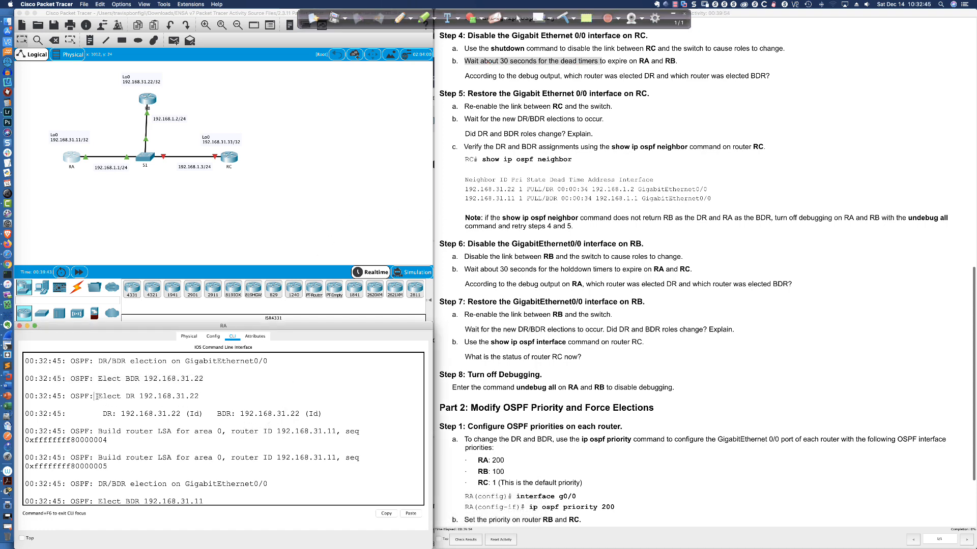
{"action": "left_click_drag", "start_coordinate": [89, 379], "coordinate": [205, 381]}
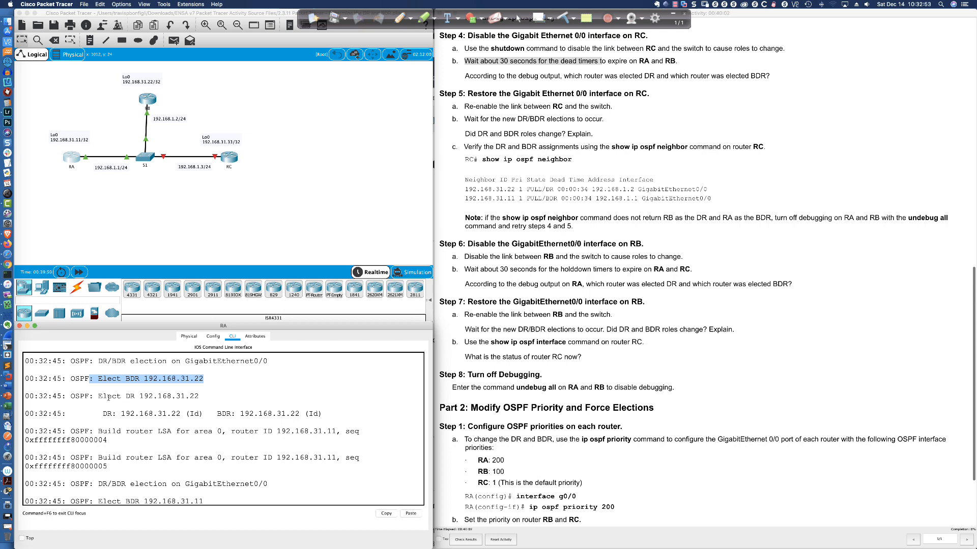
{"action": "left_click_drag", "start_coordinate": [98, 396], "coordinate": [198, 398]}
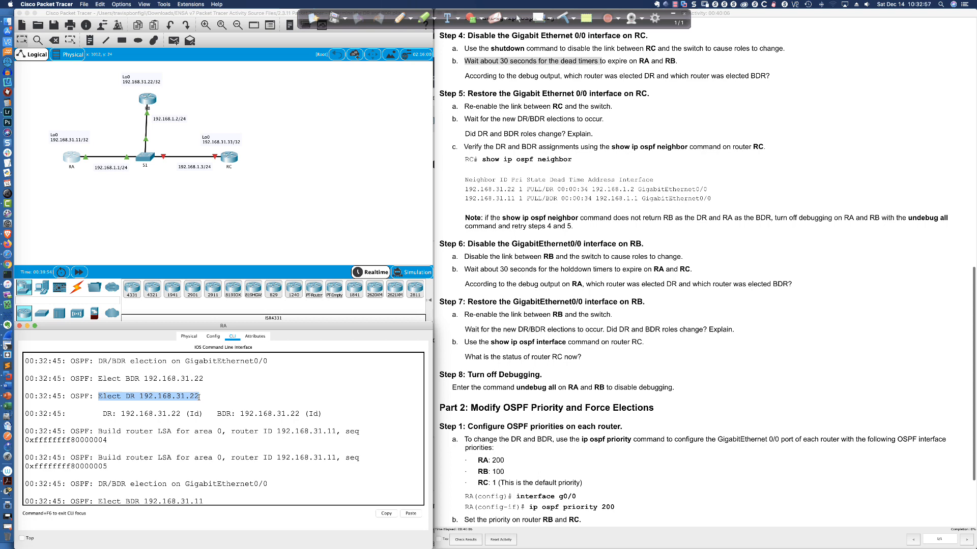
{"action": "left_click_drag", "start_coordinate": [98, 417], "coordinate": [322, 415]}
{"action": "scroll", "coordinate": [294, 414], "scroll_direction": "up", "scroll_amount": 1}
{"action": "scroll", "coordinate": [250, 410], "scroll_direction": "down", "scroll_amount": 2}
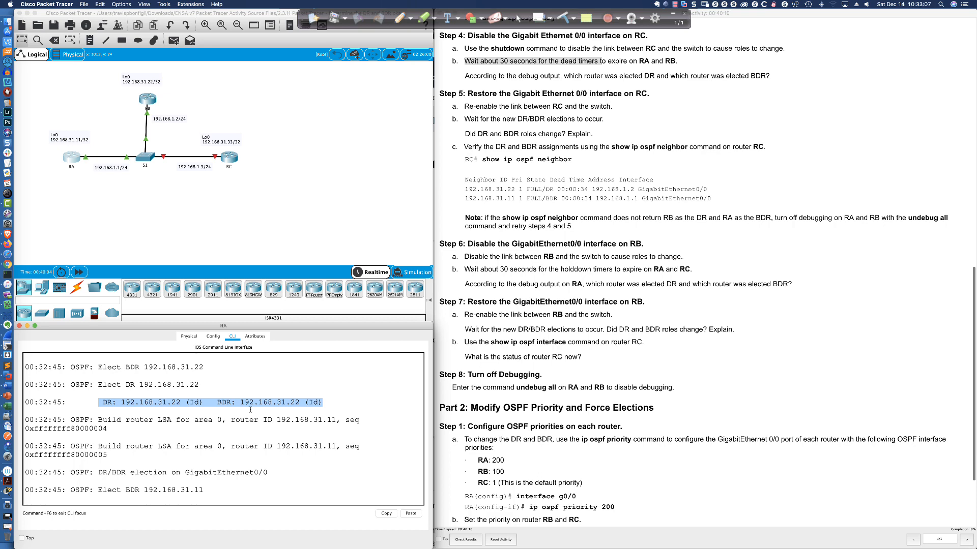
- Examine the second election in RA's debug output, highlighting its BDR and DR election lines and its final DR/BDR summary line
{"action": "scroll", "coordinate": [238, 403], "scroll_direction": "down", "scroll_amount": 4}
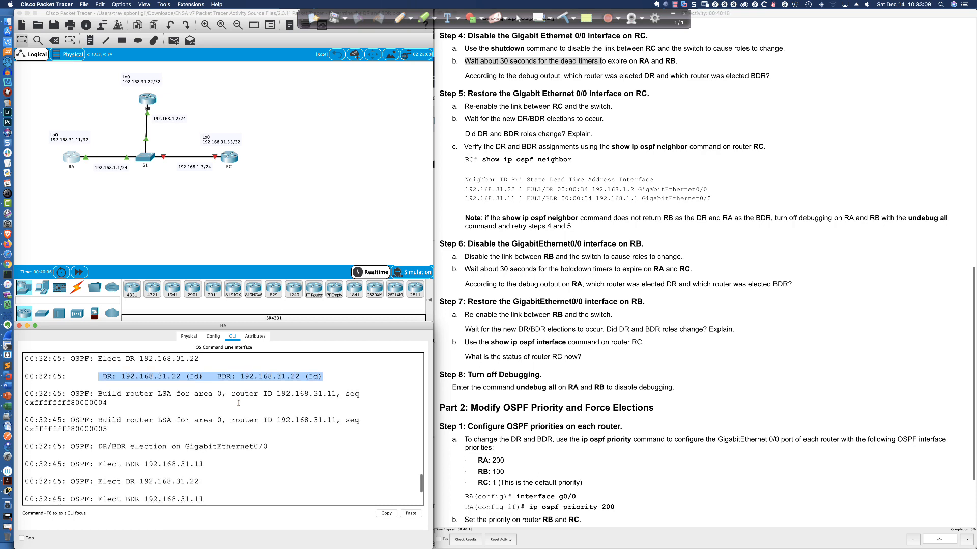
{"action": "scroll", "coordinate": [238, 403], "scroll_direction": "down", "scroll_amount": 10}
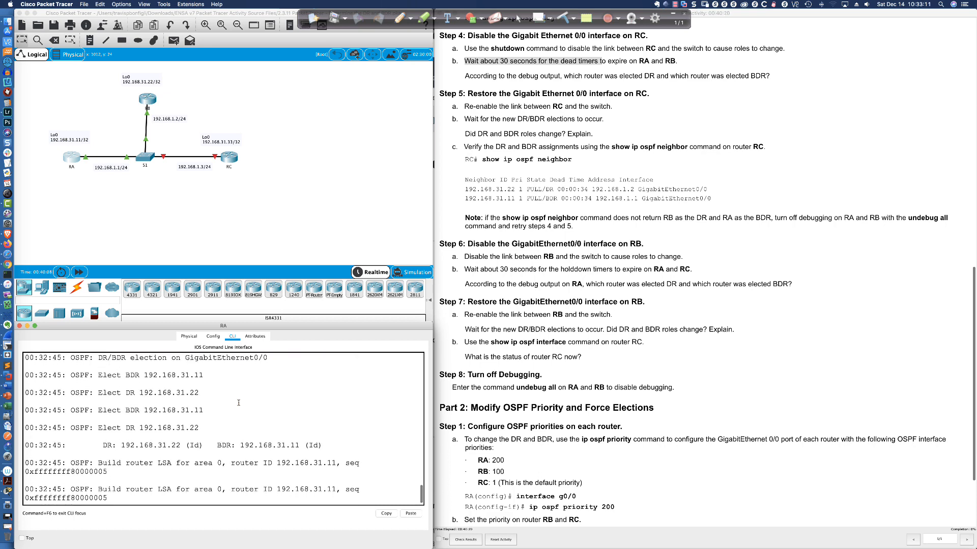
{"action": "scroll", "coordinate": [239, 403], "scroll_direction": "down", "scroll_amount": 1}
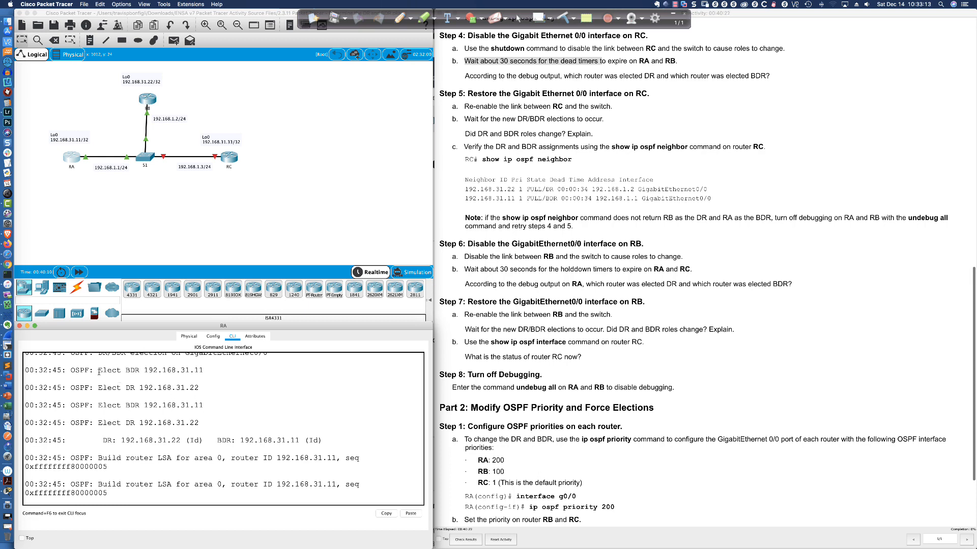
{"action": "left_click_drag", "start_coordinate": [98, 370], "coordinate": [204, 370]}
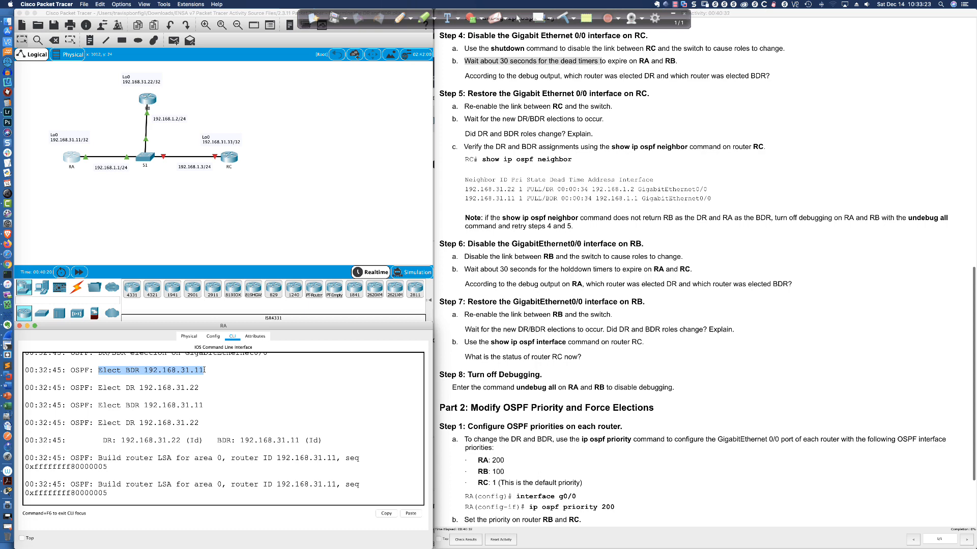
{"action": "left_click_drag", "start_coordinate": [98, 388], "coordinate": [205, 389]}
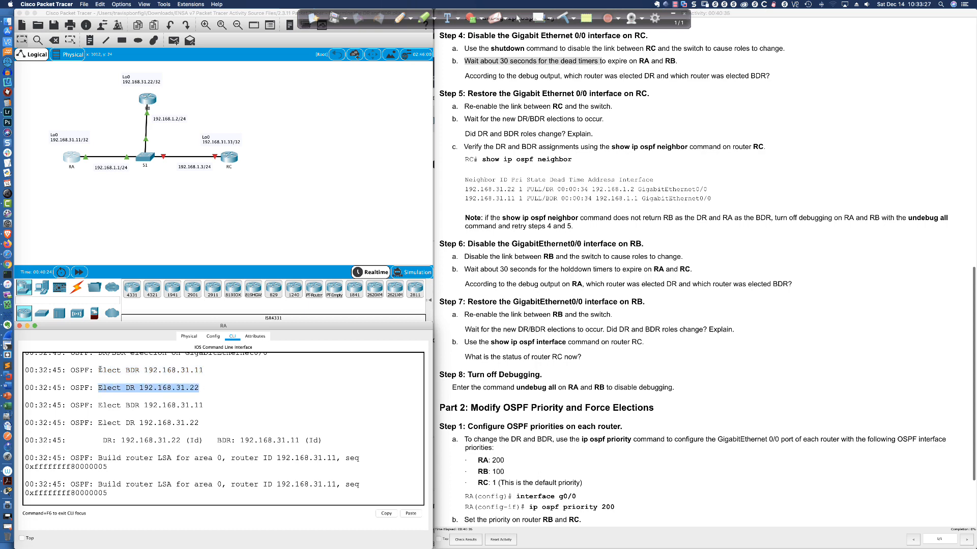
{"action": "left_click_drag", "start_coordinate": [99, 370], "coordinate": [207, 371]}
{"action": "scroll", "coordinate": [207, 369], "scroll_direction": "down", "scroll_amount": 1}
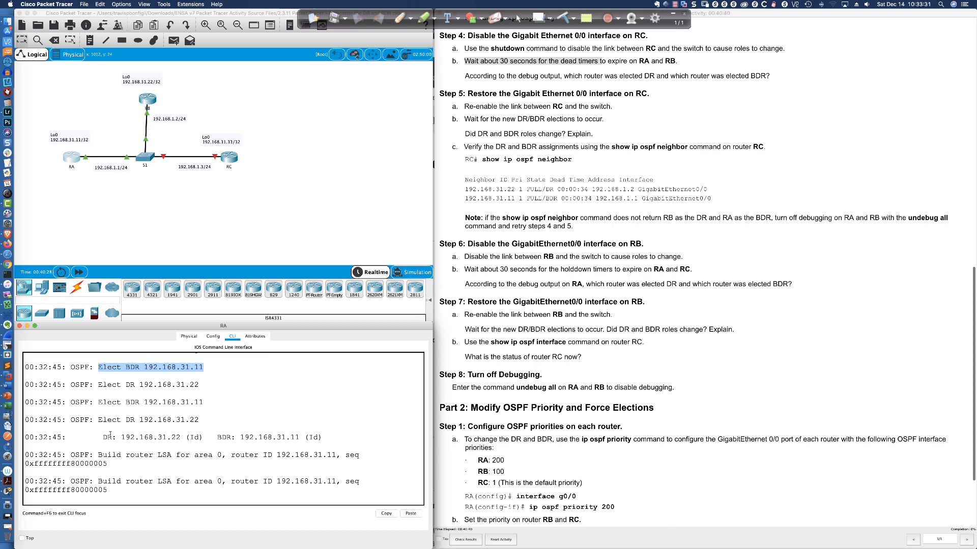
{"action": "left_click_drag", "start_coordinate": [99, 438], "coordinate": [325, 438]}
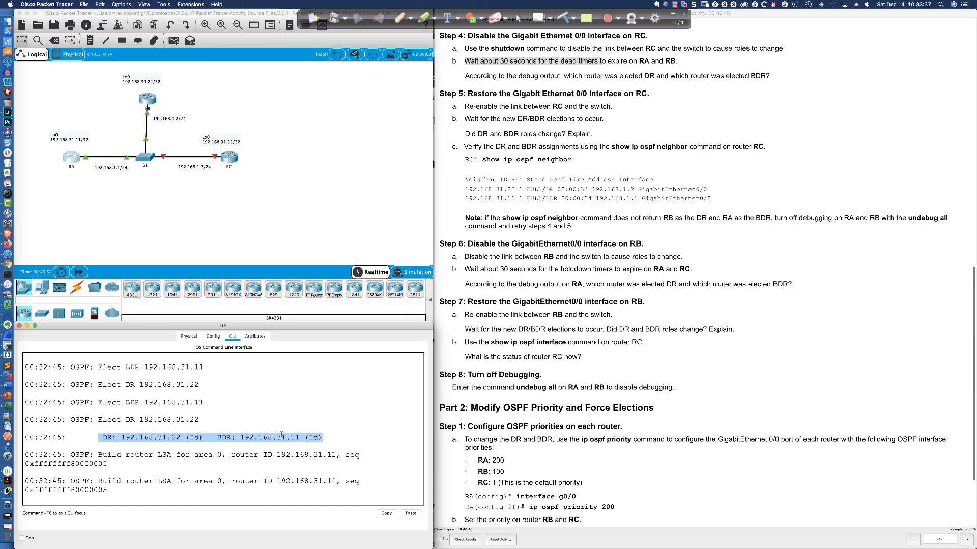
- Return to RA's prompt and display the OSPF details of the interface with "sh ip ospf int gi0/0"
{"action": "left_click", "coordinate": [359, 435]}
{"action": "key", "text": "Return"}
{"action": "key", "text": "Return"}
{"action": "key", "text": "Return"}
{"action": "key", "text": "Return"}
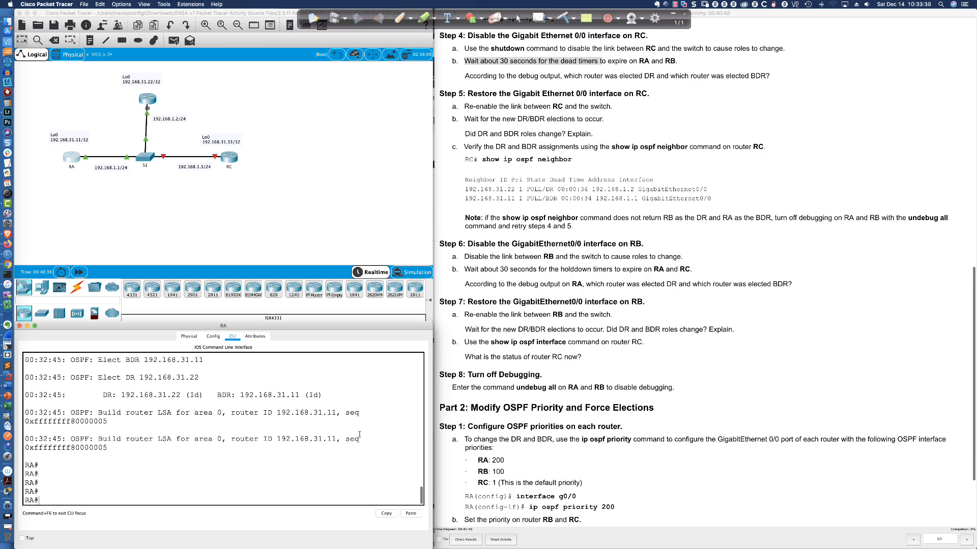
{"action": "type", "text": "sh ip op"}
{"action": "type", "text": "sf int gi0/0"}
{"action": "key", "text": "Return"}
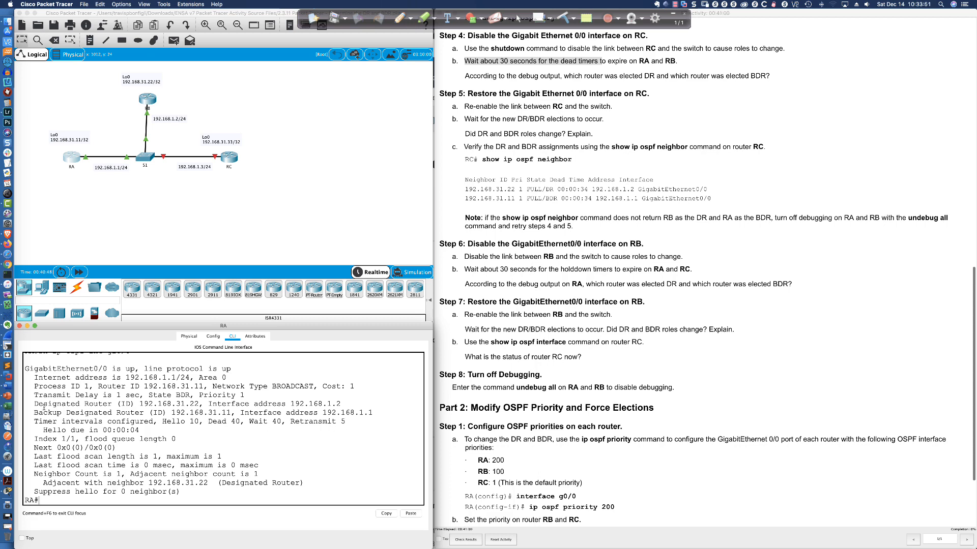
- Highlight the designated router's ID and interface address and the backup designated router line in RA's OSPF interface output
{"action": "left_click_drag", "start_coordinate": [34, 404], "coordinate": [199, 405]}
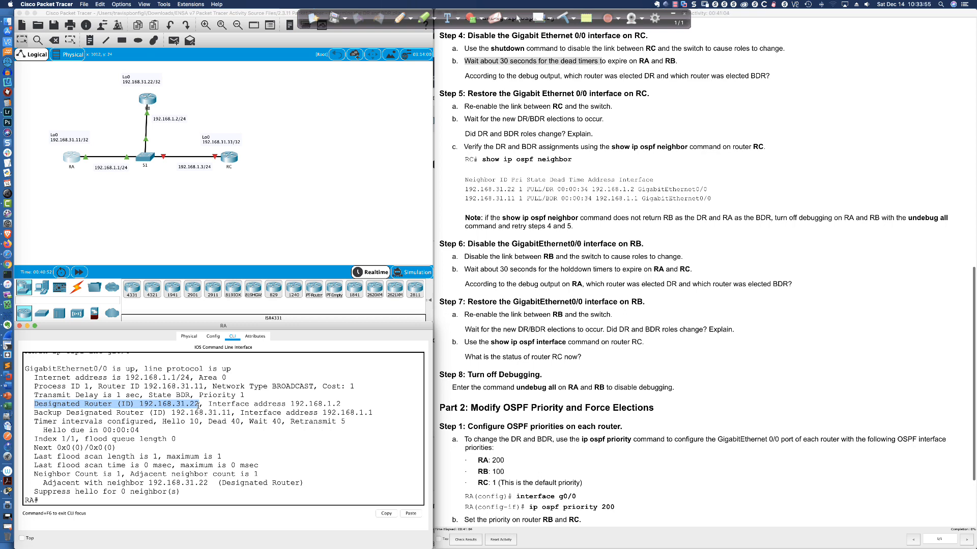
{"action": "left_click_drag", "start_coordinate": [135, 404], "coordinate": [197, 404]}
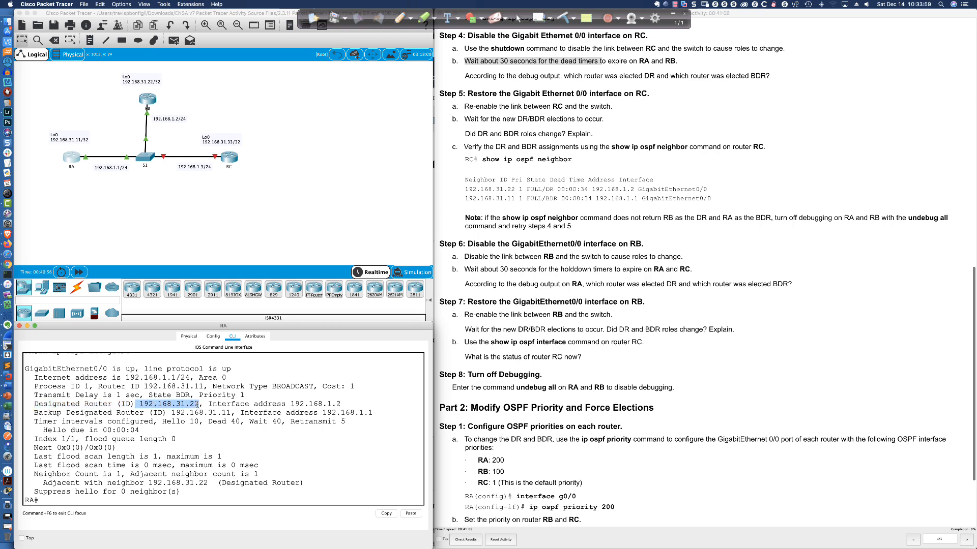
{"action": "left_click_drag", "start_coordinate": [291, 404], "coordinate": [343, 404]}
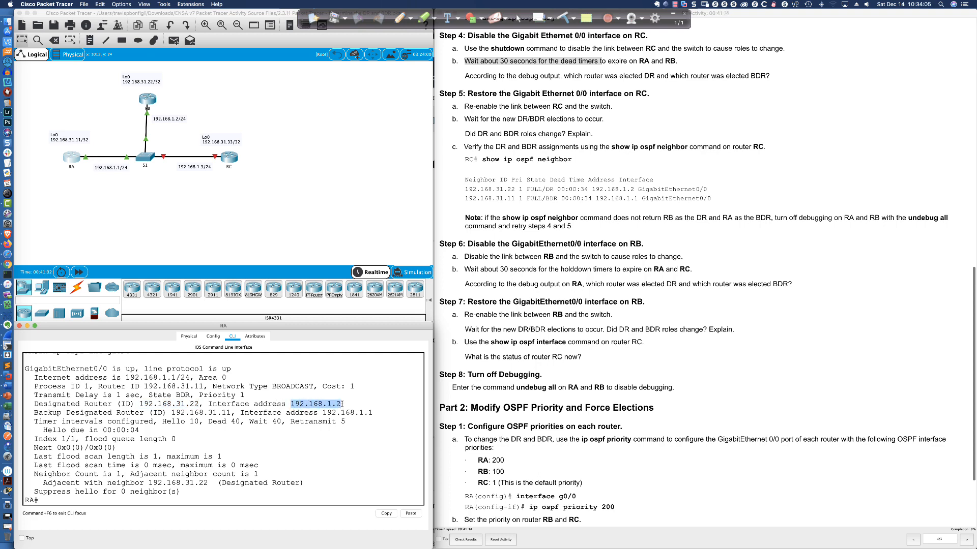
{"action": "left_click_drag", "start_coordinate": [33, 413], "coordinate": [371, 413]}
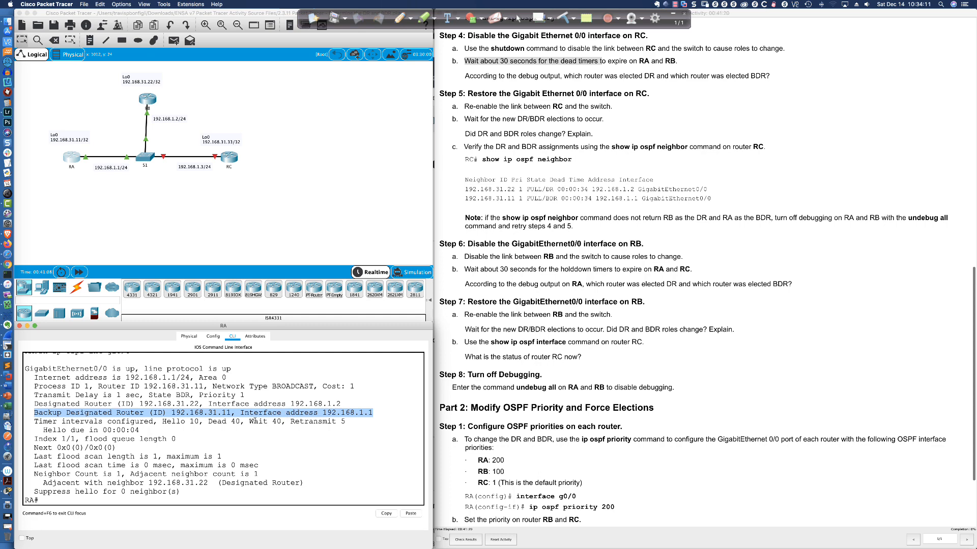
{"action": "left_click", "coordinate": [233, 430]}
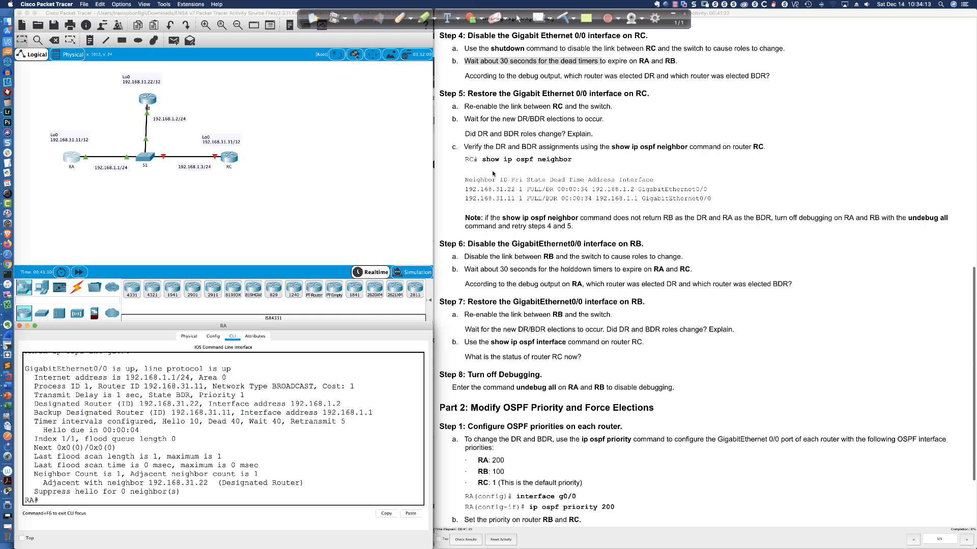
- Highlight "BDR" in the Step 4 election question and move on to the Step 5 instructions
{"action": "left_click", "coordinate": [483, 86]}
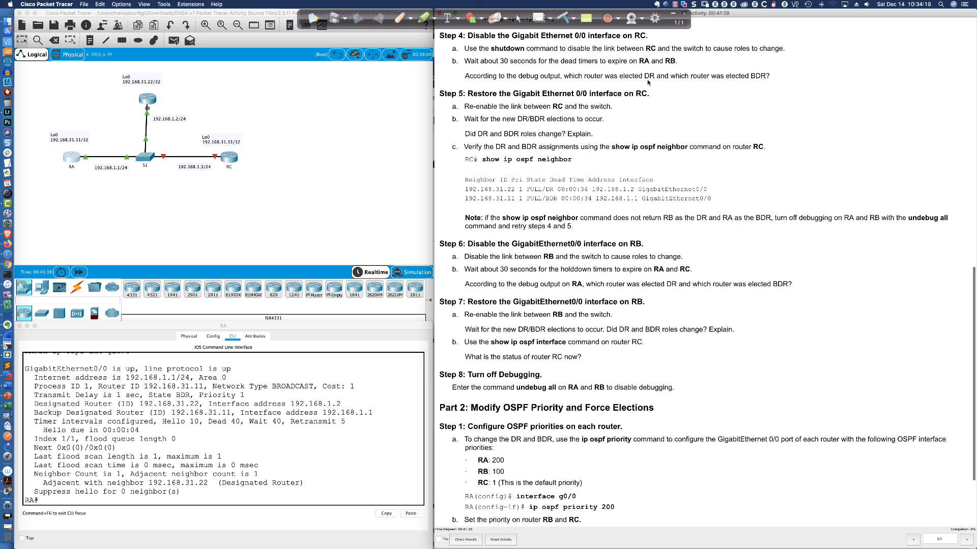
{"action": "left_click_drag", "start_coordinate": [750, 75], "coordinate": [768, 76]}
{"action": "scroll", "coordinate": [478, 84], "scroll_direction": "down", "scroll_amount": 3}
{"action": "scroll", "coordinate": [478, 84], "scroll_direction": "down", "scroll_amount": 1}
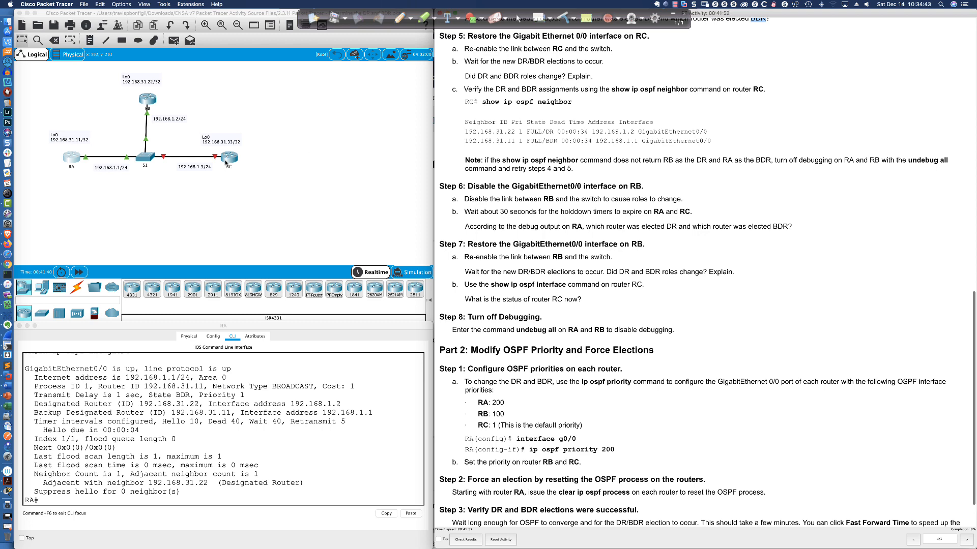
- Open RC's command line and re-enable its GigabitEthernet0/0 interface with "no shut"
{"action": "left_click", "coordinate": [232, 444]}
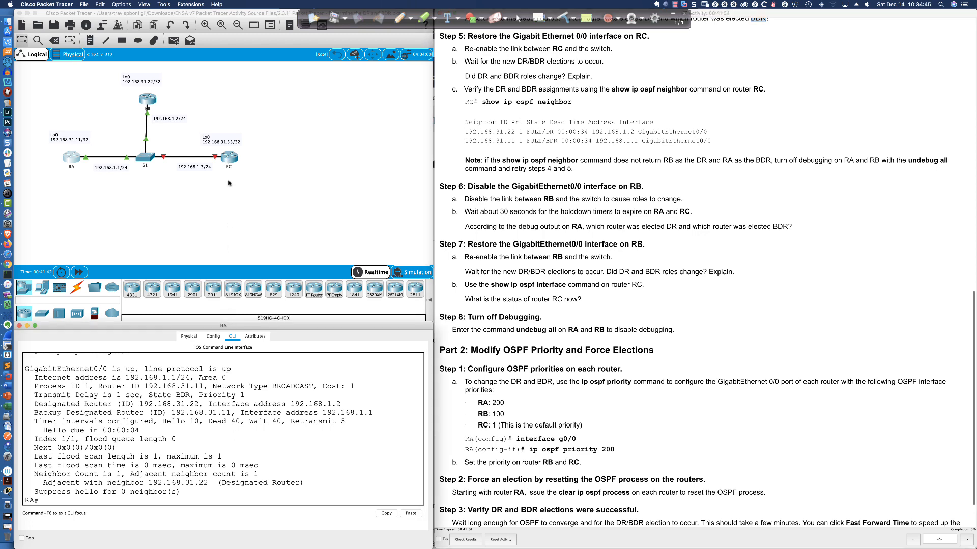
{"action": "left_click", "coordinate": [228, 157]}
{"action": "left_click", "coordinate": [228, 158]}
{"action": "key", "text": "Return"}
{"action": "key", "text": "Return"}
{"action": "key", "text": "Return"}
{"action": "key", "text": "Return"}
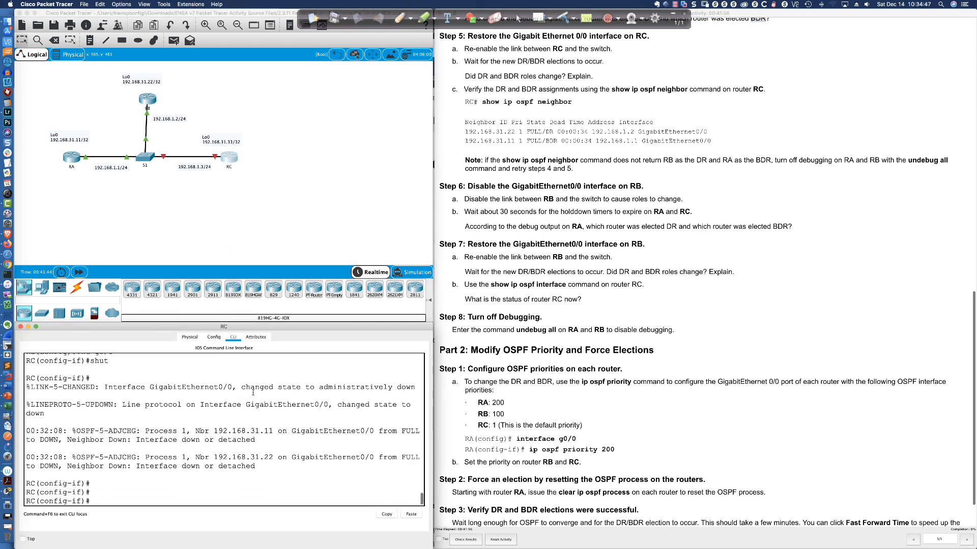
{"action": "type", "text": "no shut"}
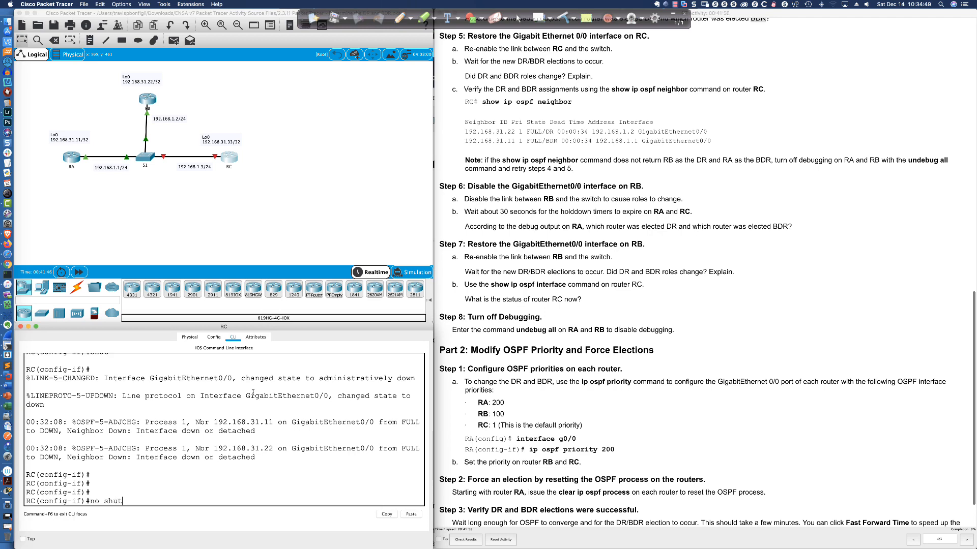
{"action": "key", "text": "Return"}
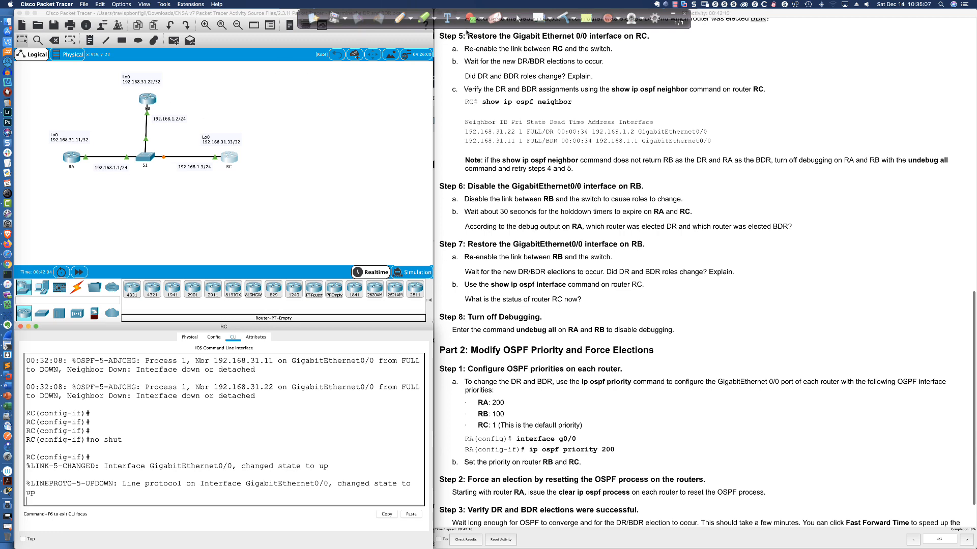
- With the pen, label RB "DR" and RA "BDR", underline RC, and draw an arrow from RC's interface to an underlined "2"
{"action": "left_click", "coordinate": [400, 19]}
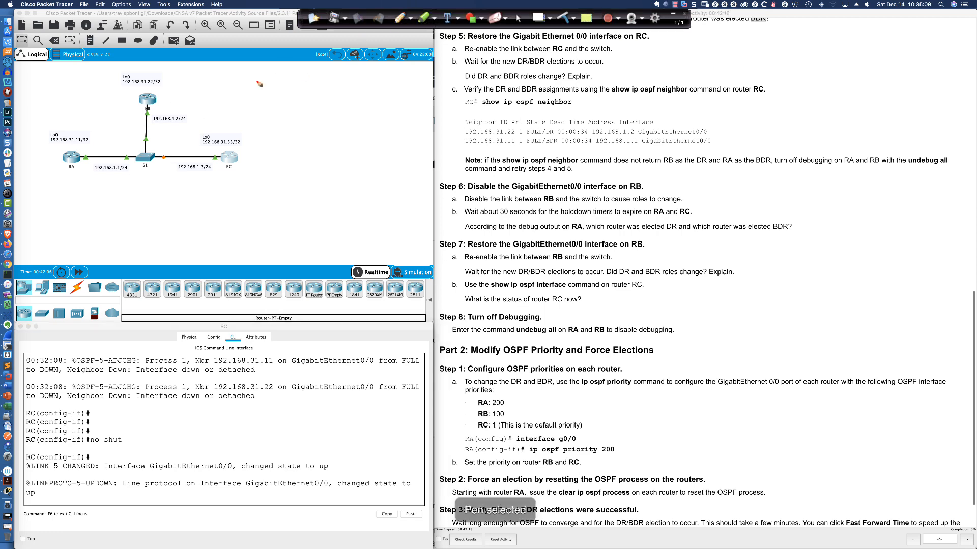
{"action": "mouse_move", "coordinate": [162, 89]}
{"action": "left_mouse_down"}
{"action": "mouse_move", "coordinate": [168, 97]}
{"action": "mouse_move", "coordinate": [170, 86]}
{"action": "mouse_move", "coordinate": [187, 91]}
{"action": "left_mouse_up"}
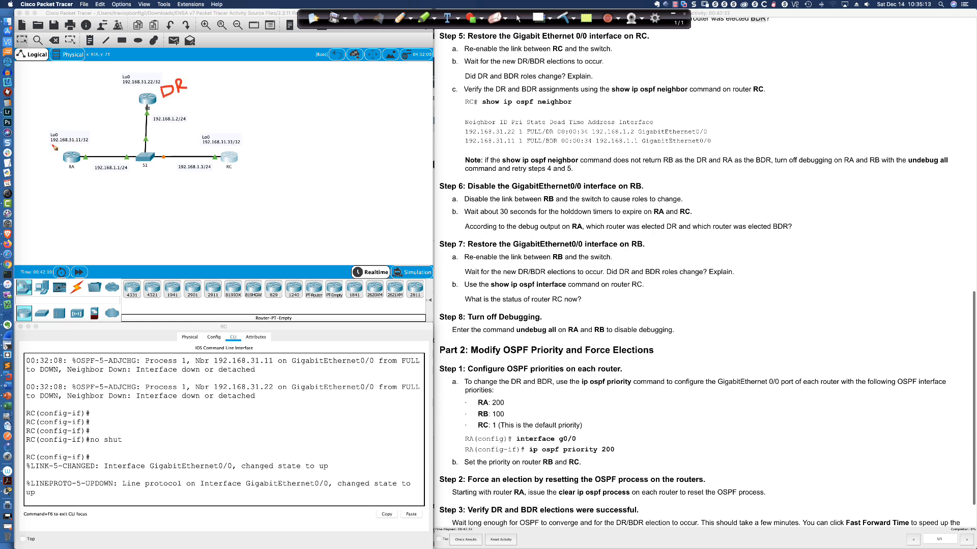
{"action": "mouse_move", "coordinate": [53, 138]}
{"action": "left_mouse_down"}
{"action": "mouse_move", "coordinate": [54, 154]}
{"action": "mouse_move", "coordinate": [64, 141]}
{"action": "mouse_move", "coordinate": [85, 150]}
{"action": "left_mouse_up"}
{"action": "left_click_drag", "start_coordinate": [226, 172], "coordinate": [236, 172]}
{"action": "mouse_move", "coordinate": [220, 158]}
{"action": "left_mouse_down"}
{"action": "mouse_move", "coordinate": [277, 133]}
{"action": "mouse_move", "coordinate": [295, 148]}
{"action": "left_mouse_up"}
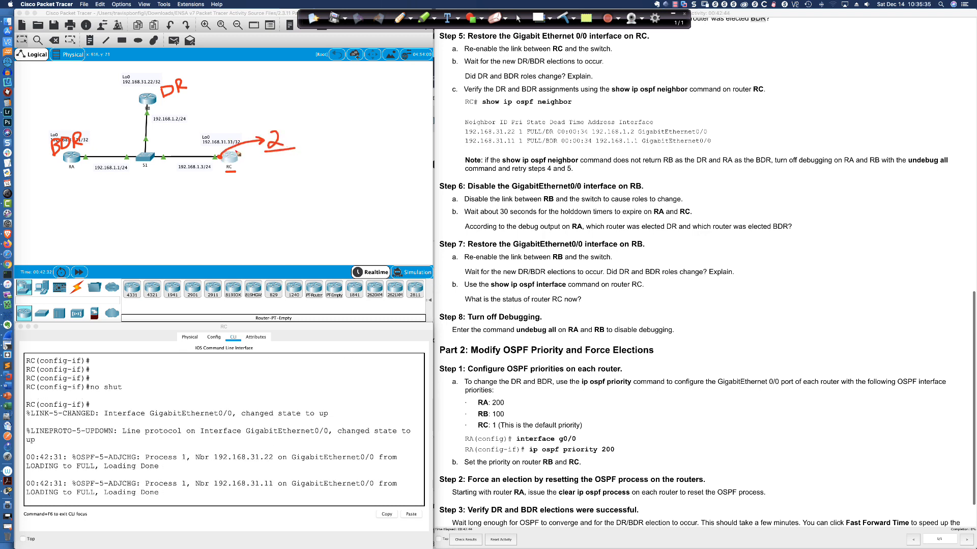
- Mark RB's link beside its label, then circle the "2" and RB's "DR" label
{"action": "left_click_drag", "start_coordinate": [154, 106], "coordinate": [156, 113]}
{"action": "mouse_move", "coordinate": [288, 128]}
{"action": "left_mouse_down"}
{"action": "mouse_move", "coordinate": [265, 130]}
{"action": "mouse_move", "coordinate": [304, 152]}
{"action": "mouse_move", "coordinate": [274, 124]}
{"action": "left_mouse_up"}
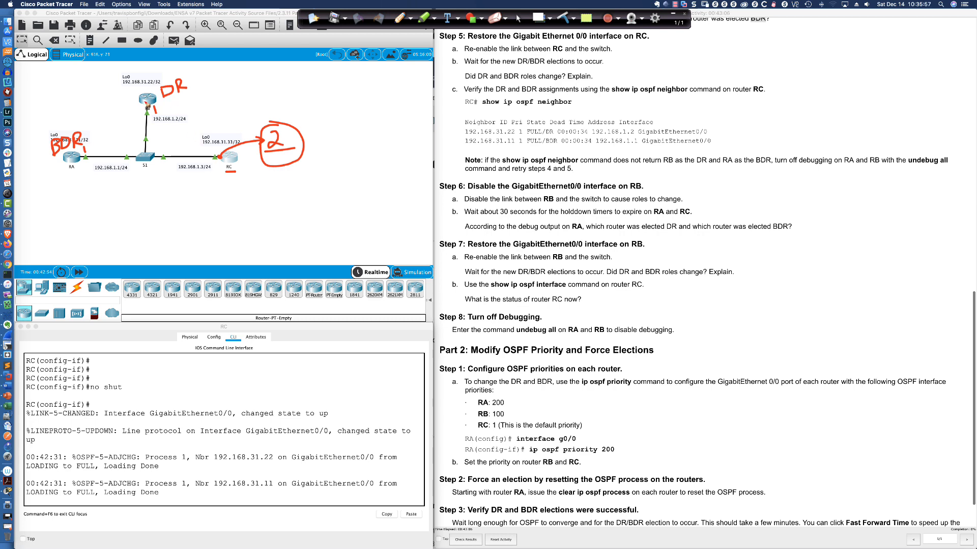
{"action": "left_click_drag", "start_coordinate": [155, 106], "coordinate": [160, 116]}
{"action": "key", "text": "super+z"}
{"action": "mouse_move", "coordinate": [161, 80]}
{"action": "left_mouse_down"}
{"action": "mouse_move", "coordinate": [222, 98]}
{"action": "mouse_move", "coordinate": [182, 76]}
{"action": "left_mouse_up"}
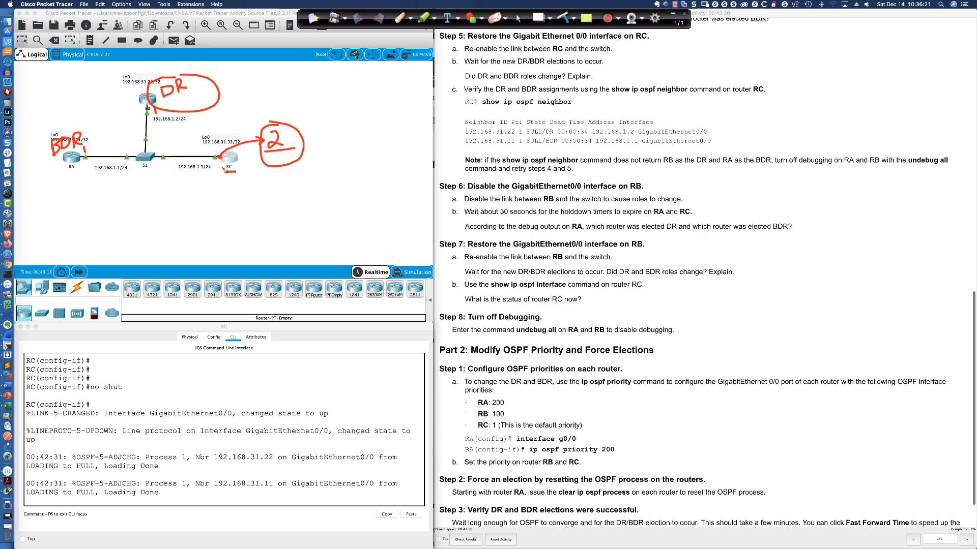
- Sketch a fourth router below S1 with arrows to the DR and BDR, loop those two together, and write a circled ".6"
{"action": "mouse_move", "coordinate": [145, 162]}
{"action": "left_mouse_down"}
{"action": "mouse_move", "coordinate": [156, 218]}
{"action": "mouse_move", "coordinate": [146, 205]}
{"action": "mouse_move", "coordinate": [141, 218]}
{"action": "mouse_move", "coordinate": [186, 220]}
{"action": "left_mouse_up"}
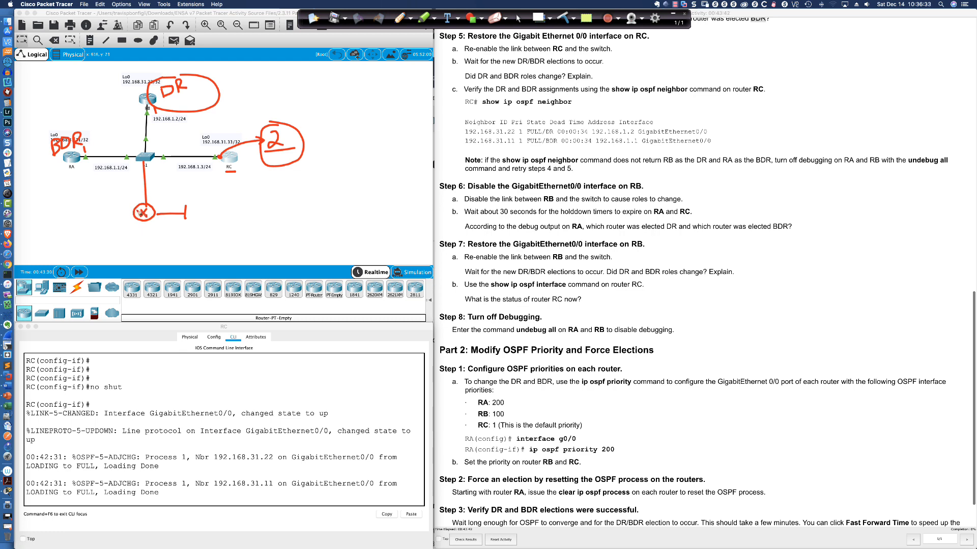
{"action": "mouse_move", "coordinate": [141, 210]}
{"action": "left_mouse_down"}
{"action": "mouse_move", "coordinate": [90, 162]}
{"action": "mouse_move", "coordinate": [102, 165]}
{"action": "mouse_move", "coordinate": [100, 205]}
{"action": "mouse_move", "coordinate": [185, 106]}
{"action": "left_mouse_up"}
{"action": "left_click", "coordinate": [88, 205]}
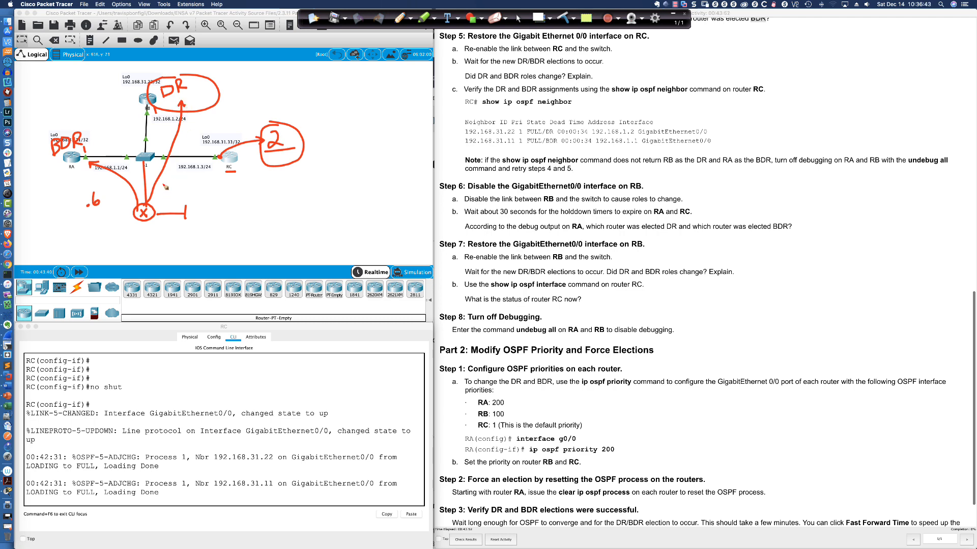
{"action": "mouse_move", "coordinate": [107, 99]}
{"action": "left_mouse_down"}
{"action": "mouse_move", "coordinate": [41, 164]}
{"action": "mouse_move", "coordinate": [147, 159]}
{"action": "mouse_move", "coordinate": [211, 79]}
{"action": "mouse_move", "coordinate": [89, 95]}
{"action": "left_mouse_up"}
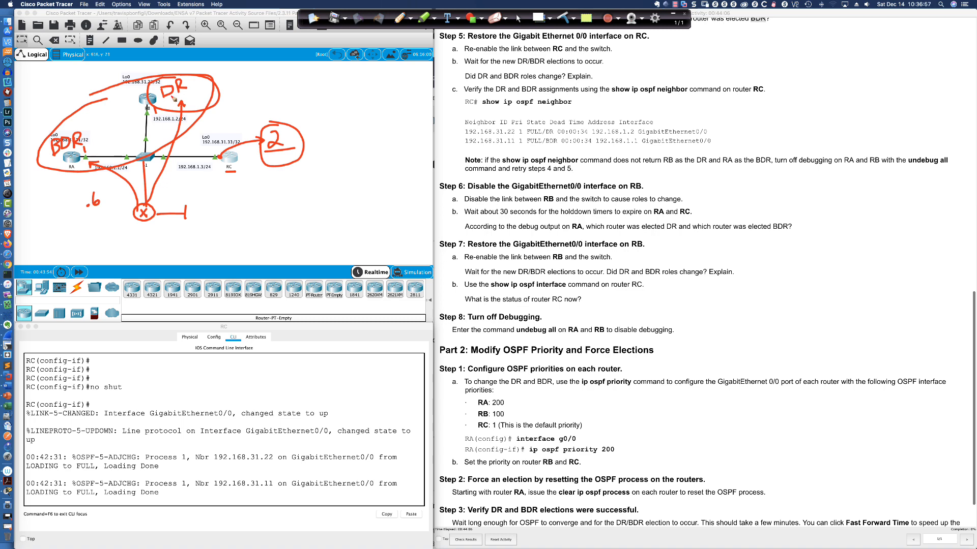
{"action": "mouse_move", "coordinate": [87, 184]}
{"action": "left_mouse_down"}
{"action": "mouse_move", "coordinate": [105, 191]}
{"action": "mouse_move", "coordinate": [77, 224]}
{"action": "left_mouse_up"}
- Draw arrows from the DR towards RA, RC and the sketched router, and write a circled ".5" beside the "DR" label
{"action": "left_click_drag", "start_coordinate": [168, 103], "coordinate": [127, 148]}
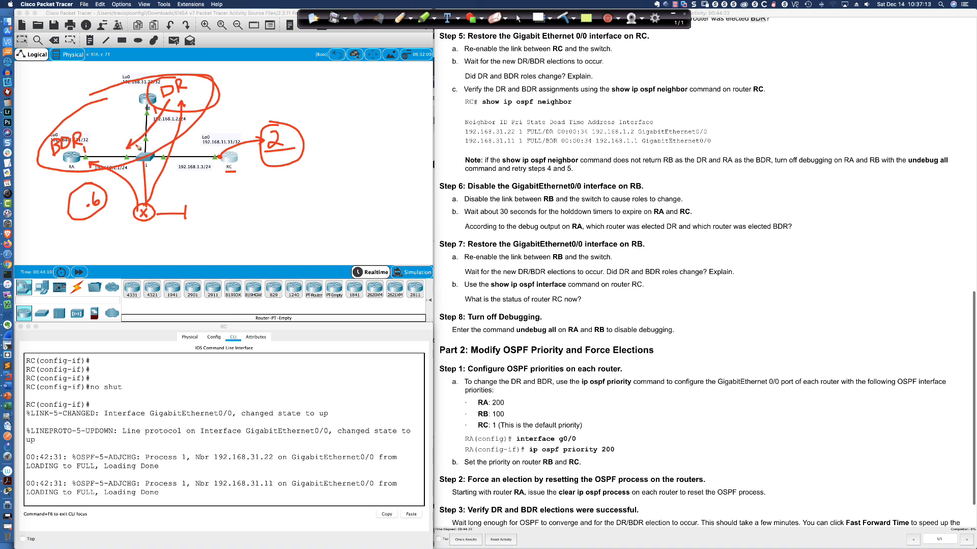
{"action": "mouse_move", "coordinate": [170, 105]}
{"action": "left_mouse_down"}
{"action": "mouse_move", "coordinate": [159, 183]}
{"action": "mouse_move", "coordinate": [167, 177]}
{"action": "left_mouse_up"}
{"action": "mouse_move", "coordinate": [173, 105]}
{"action": "left_mouse_down"}
{"action": "mouse_move", "coordinate": [189, 168]}
{"action": "mouse_move", "coordinate": [221, 171]}
{"action": "mouse_move", "coordinate": [208, 167]}
{"action": "left_mouse_up"}
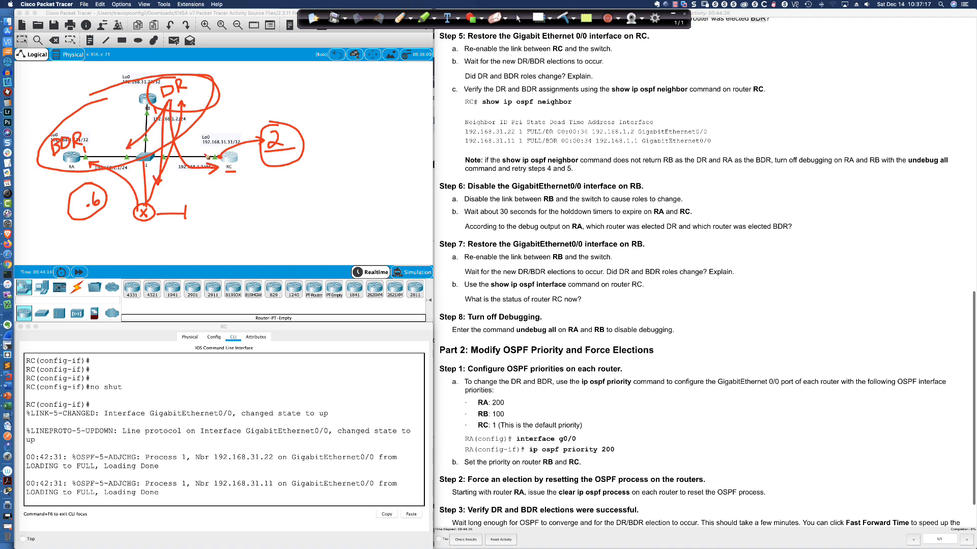
{"action": "left_click", "coordinate": [190, 102]}
{"action": "mouse_move", "coordinate": [196, 92]}
{"action": "left_mouse_down"}
{"action": "mouse_move", "coordinate": [182, 102]}
{"action": "mouse_move", "coordinate": [204, 85]}
{"action": "left_mouse_up"}
- Sketch two more routers connected to S1, circle RC, and erase all the drawings
{"action": "left_click_drag", "start_coordinate": [143, 159], "coordinate": [117, 110]}
{"action": "mouse_move", "coordinate": [140, 162]}
{"action": "left_mouse_down"}
{"action": "mouse_move", "coordinate": [65, 278]}
{"action": "mouse_move", "coordinate": [77, 266]}
{"action": "left_mouse_up"}
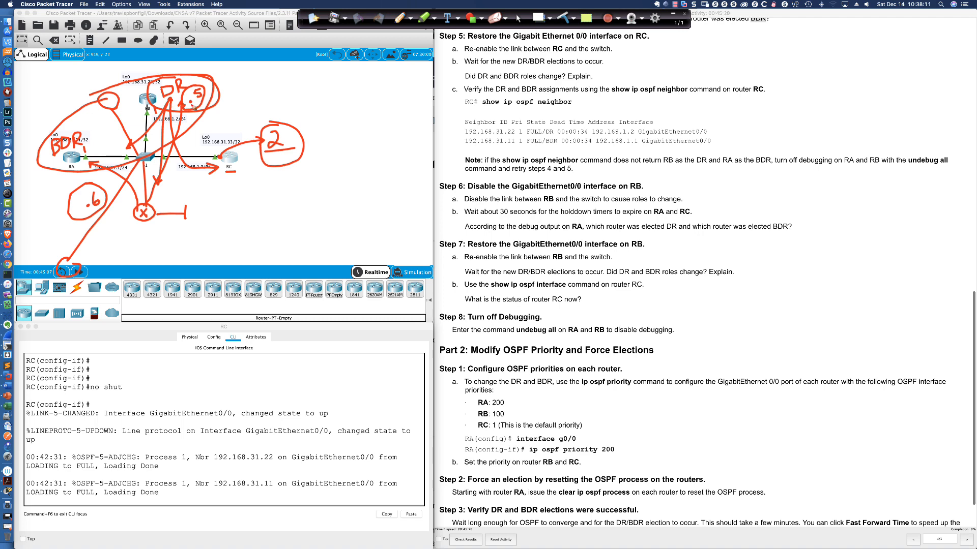
{"action": "mouse_move", "coordinate": [214, 156]}
{"action": "left_mouse_down"}
{"action": "mouse_move", "coordinate": [235, 180]}
{"action": "mouse_move", "coordinate": [238, 152]}
{"action": "left_mouse_up"}
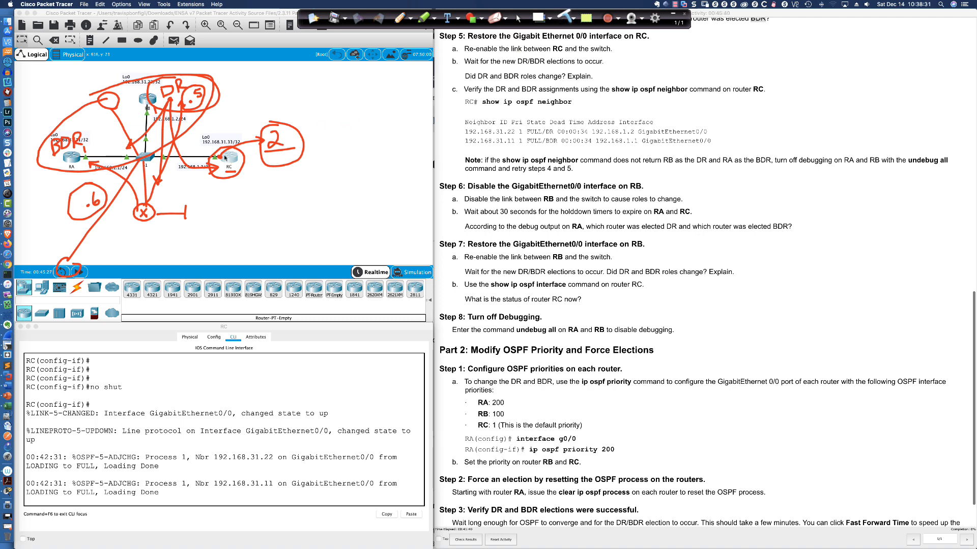
{"action": "left_click", "coordinate": [518, 18]}
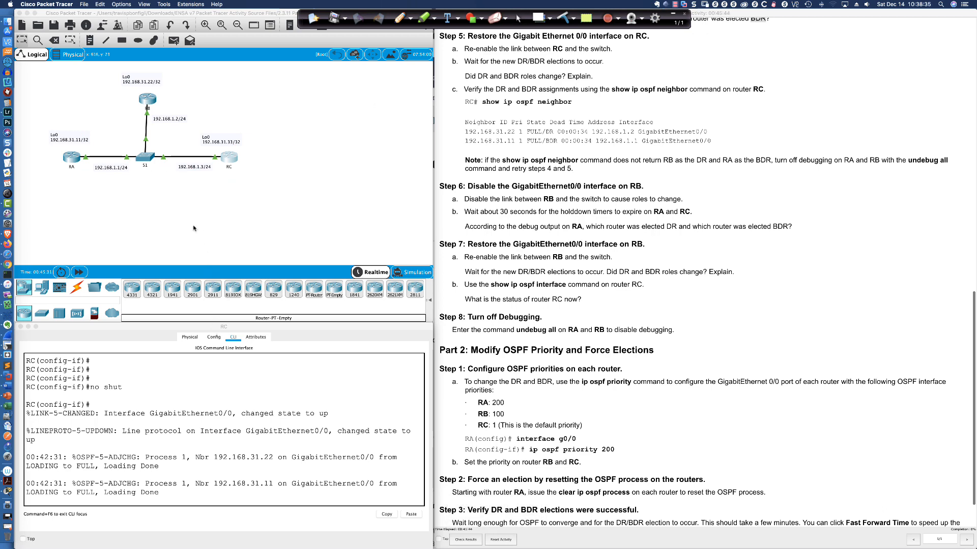
- Exit configuration mode on RC, list its neighbors with "sh ip ospf neigh", and highlight the DR and BDR states
{"action": "left_click", "coordinate": [229, 160]}
{"action": "key", "text": "Return"}
{"action": "key", "text": "Return"}
{"action": "key", "text": "Return"}
{"action": "key", "text": "Return"}
{"action": "key", "text": "Return"}
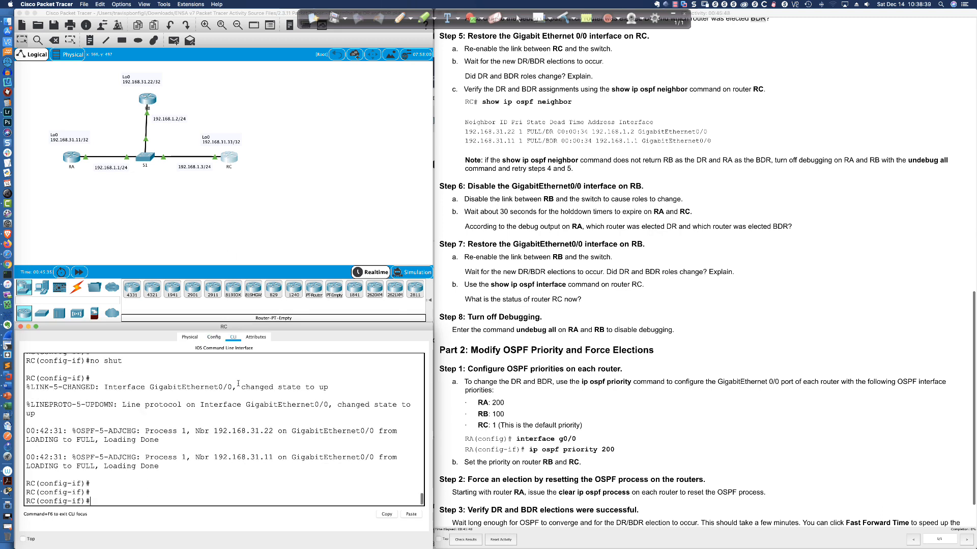
{"action": "type", "text": "end"}
{"action": "key", "text": "Return"}
{"action": "type", "text": "sh ip ospf neigh"}
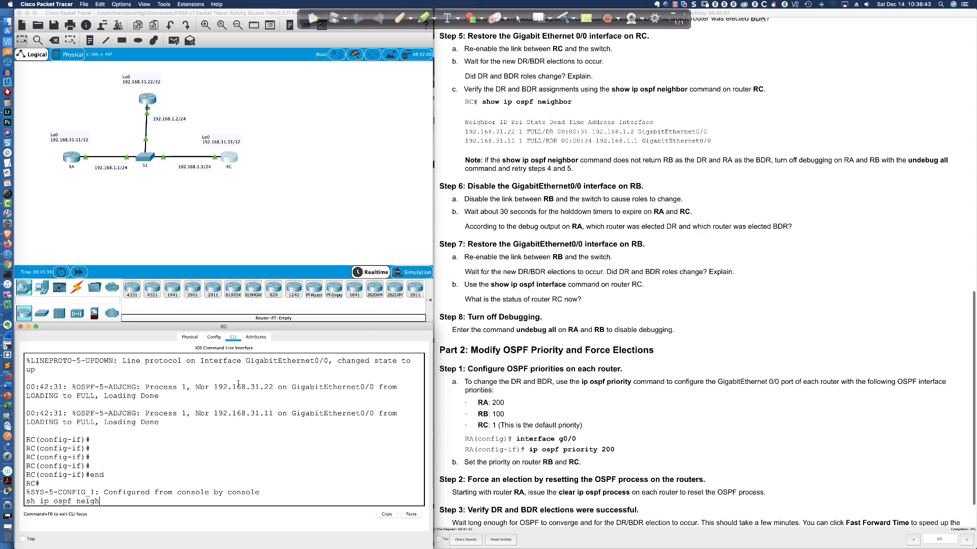
{"action": "key", "text": "Return"}
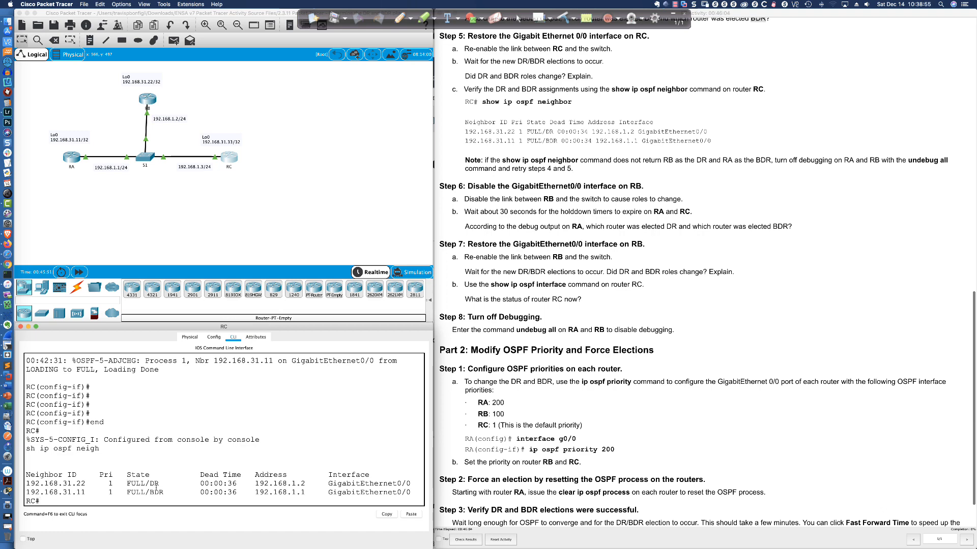
{"action": "left_click_drag", "start_coordinate": [151, 484], "coordinate": [161, 484]}
{"action": "left_click_drag", "start_coordinate": [150, 493], "coordinate": [165, 494]}
- Go to Step 6 of the instructions, open RB's command line, and enter privileged EXEC mode with "en"
{"action": "scroll", "coordinate": [469, 100], "scroll_direction": "down", "scroll_amount": 3}
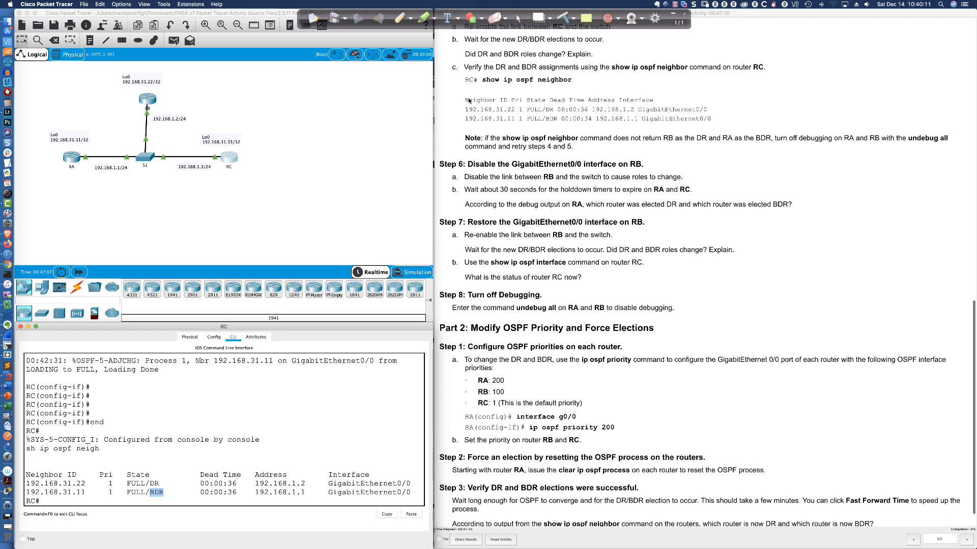
{"action": "scroll", "coordinate": [519, 117], "scroll_direction": "down", "scroll_amount": 1}
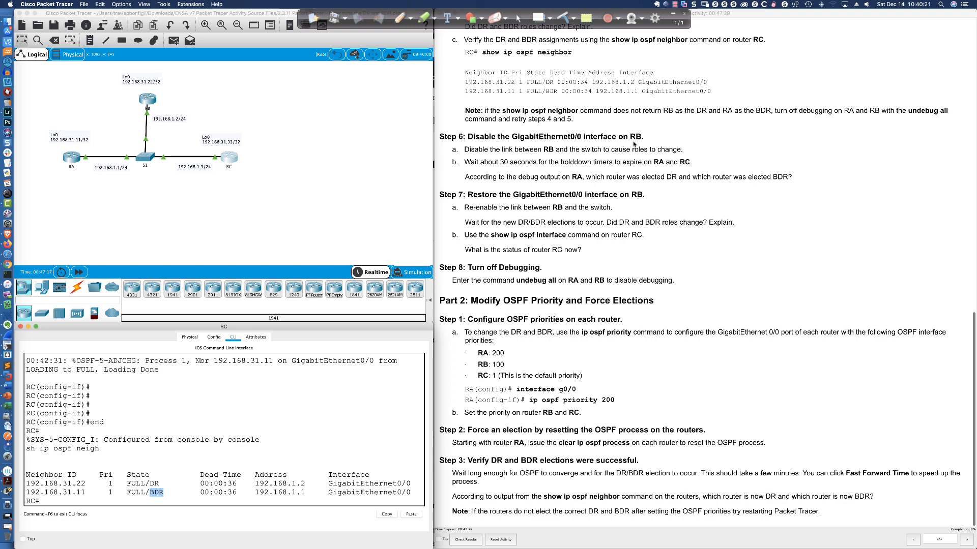
{"action": "left_click", "coordinate": [148, 104]}
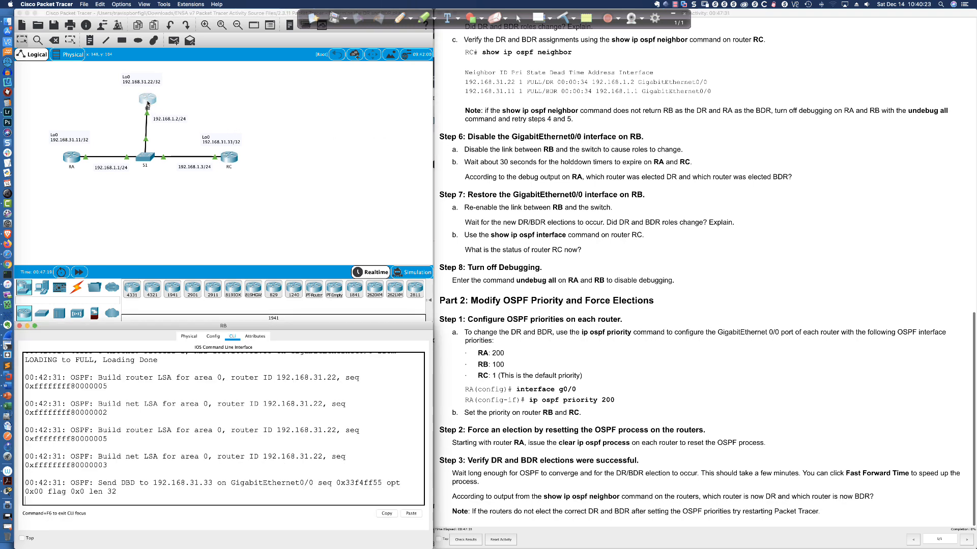
{"action": "left_click", "coordinate": [205, 414]}
{"action": "key", "text": "Return"}
{"action": "key", "text": "Return"}
{"action": "key", "text": "Return"}
{"action": "key", "text": "Return"}
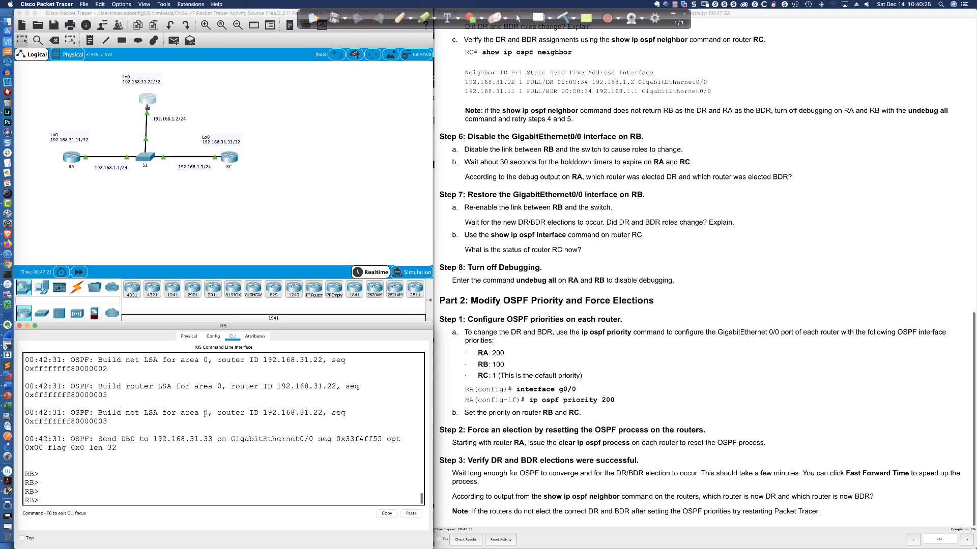
{"action": "type", "text": "en"}
{"action": "key", "text": "Return"}
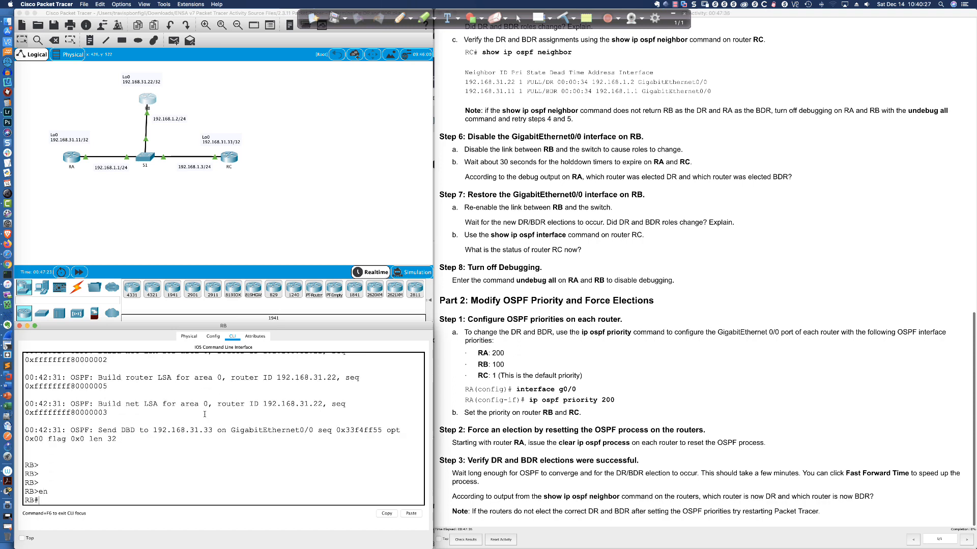
- Shut down interface gi0/0 on RB from configuration mode using "conf t", "int gi0/0" and "shut"
{"action": "type", "text": "conf t"}
{"action": "key", "text": "Return"}
{"action": "type", "text": "int gi"}
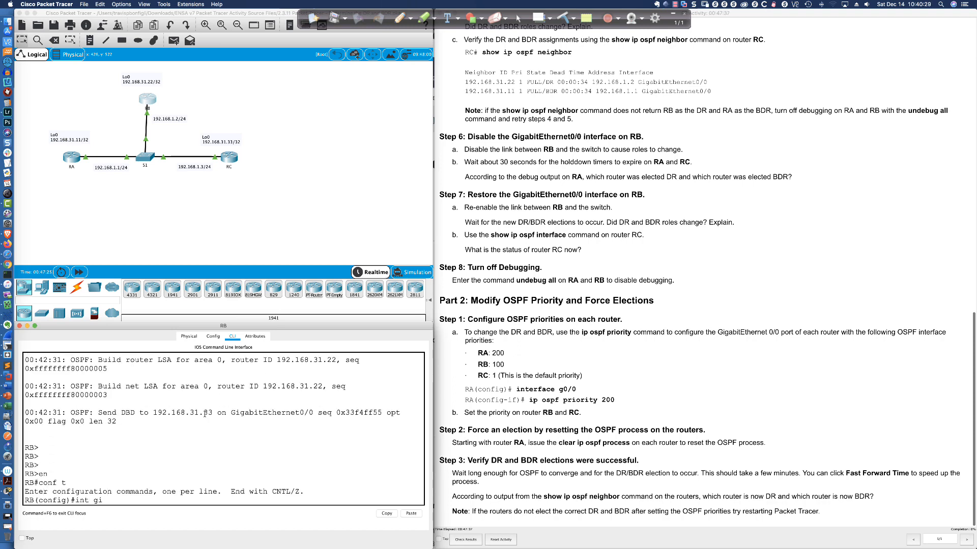
{"action": "type", "text": "0/0"}
{"action": "key", "text": "Return"}
{"action": "type", "text": "shut"}
{"action": "key", "text": "Return"}
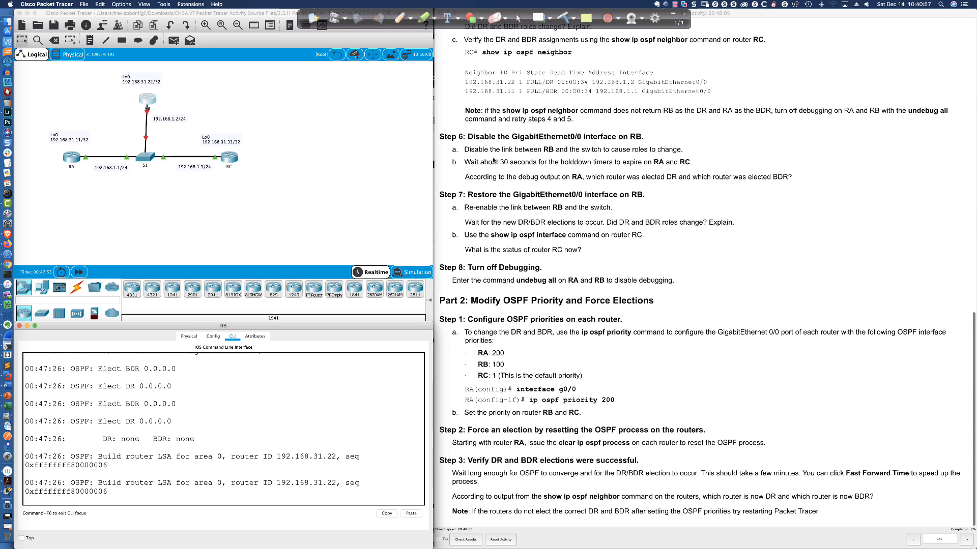
- Highlight the Step 6 question asking which routers RA's debug output shows as elected DR and BDR
{"action": "left_click", "coordinate": [466, 177]}
{"action": "left_click_drag", "start_coordinate": [465, 177], "coordinate": [791, 181]}
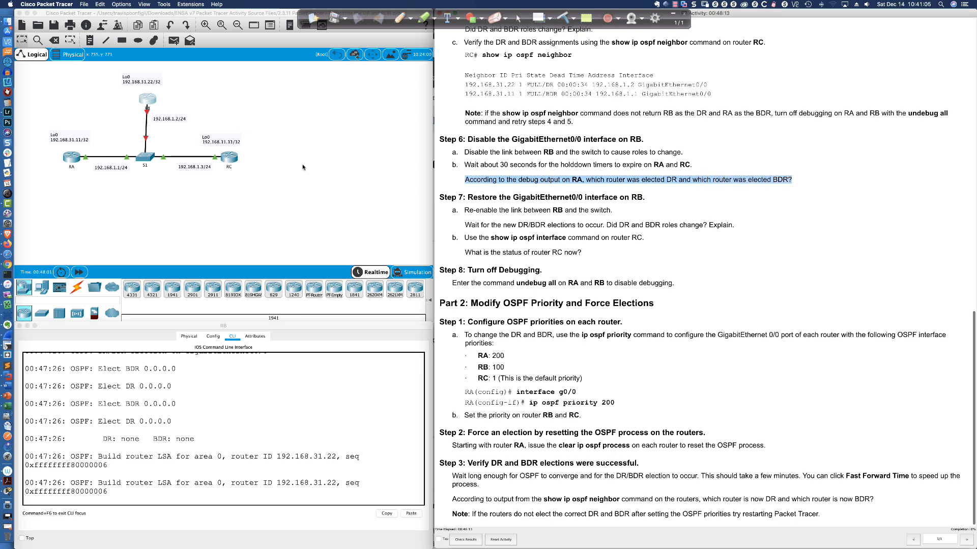
- Open RA's command line and bring up a fresh prompt below its latest OSPF debug output
{"action": "left_click", "coordinate": [71, 158]}
{"action": "scroll", "coordinate": [178, 385], "scroll_direction": "down", "scroll_amount": 1}
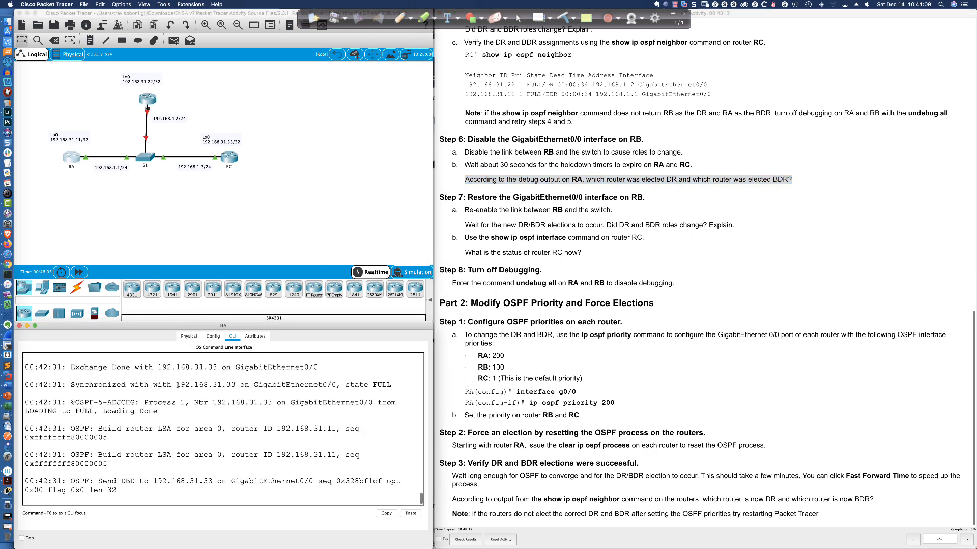
{"action": "key", "text": "Return"}
{"action": "key", "text": "Return"}
{"action": "key", "text": "Return"}
{"action": "key", "text": "Return"}
{"action": "key", "text": "Return"}
{"action": "key", "text": "Return"}
{"action": "key", "text": "Return"}
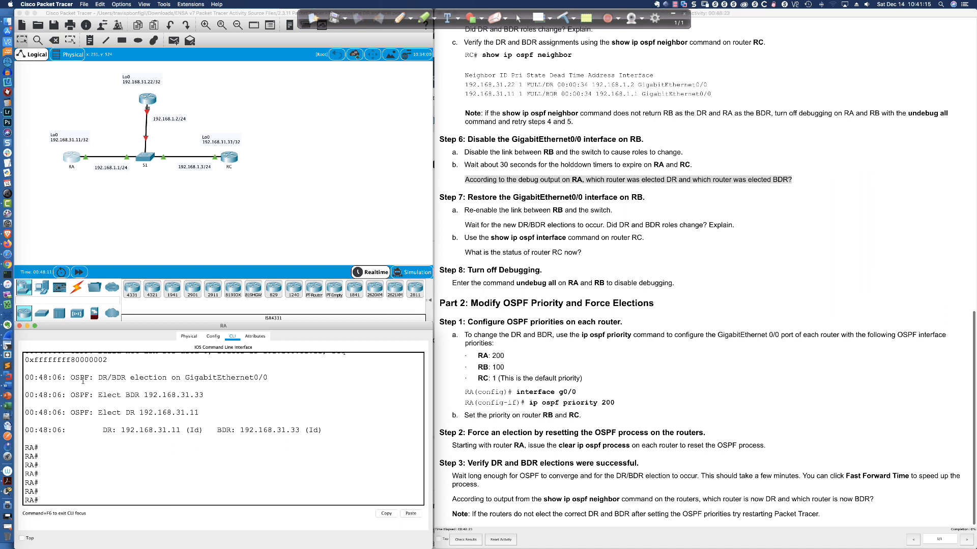
- Highlight the DR/BDR election messages for GigabitEthernet0/0 in RA's debug output, including the elected BDR, elected DR and summary line
{"action": "left_click_drag", "start_coordinate": [71, 379], "coordinate": [273, 377]}
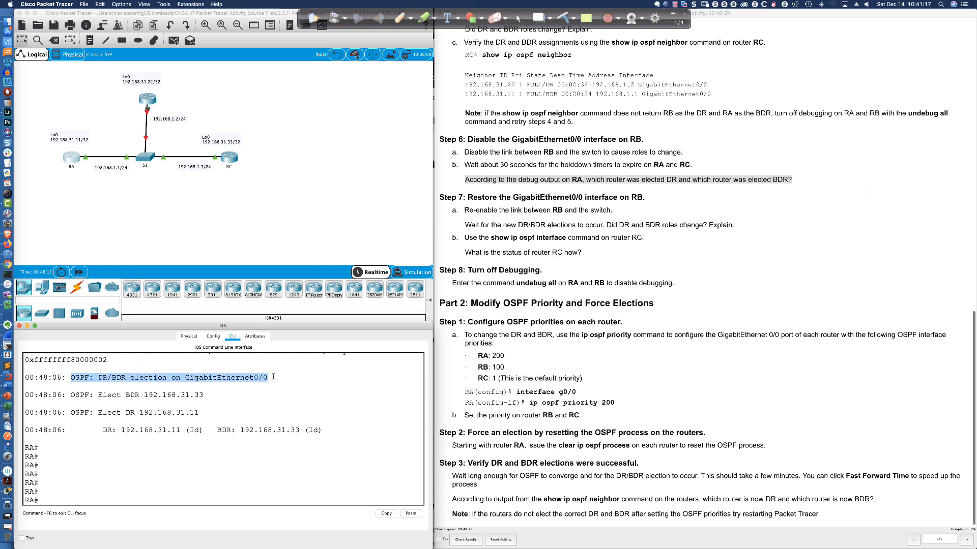
{"action": "scroll", "coordinate": [272, 378], "scroll_direction": "down", "scroll_amount": 1}
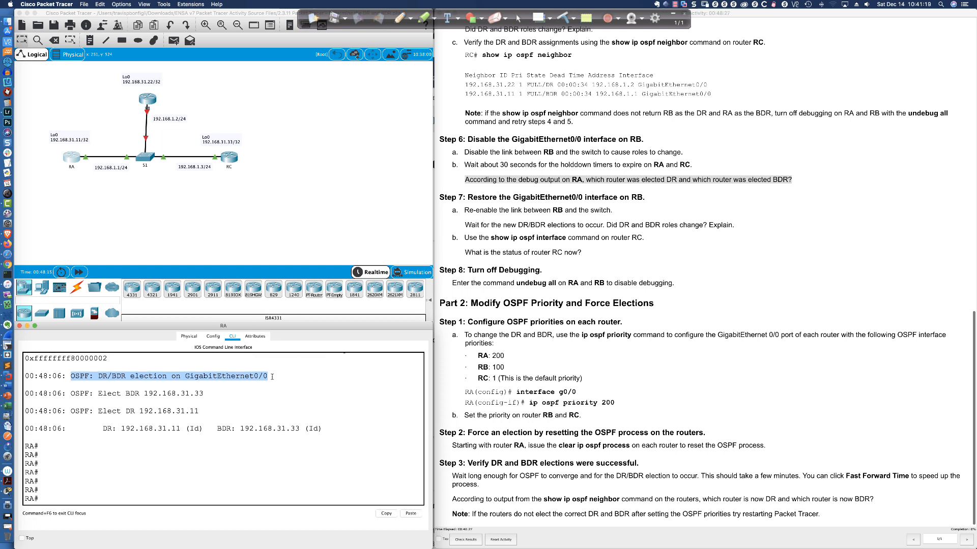
{"action": "left_click_drag", "start_coordinate": [97, 394], "coordinate": [202, 395]}
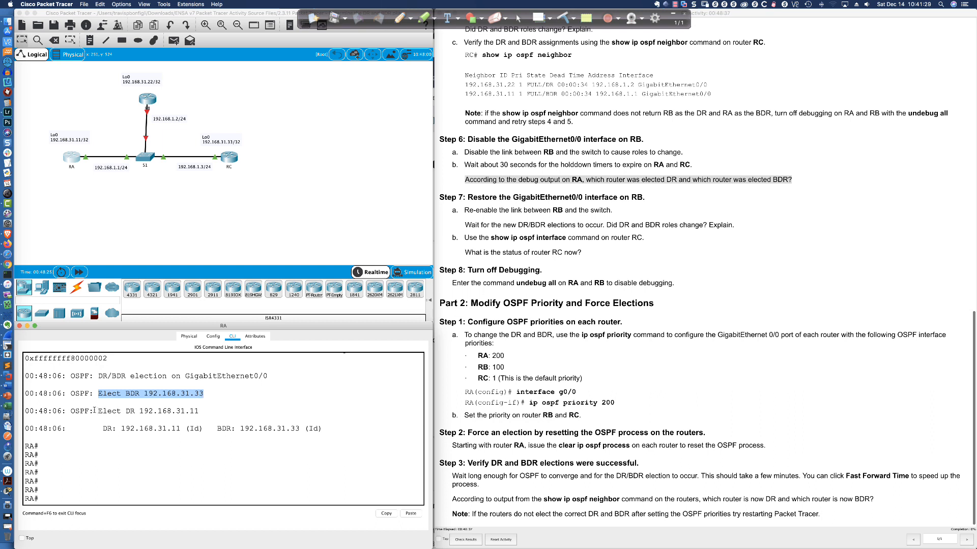
{"action": "left_click_drag", "start_coordinate": [94, 410], "coordinate": [201, 411]}
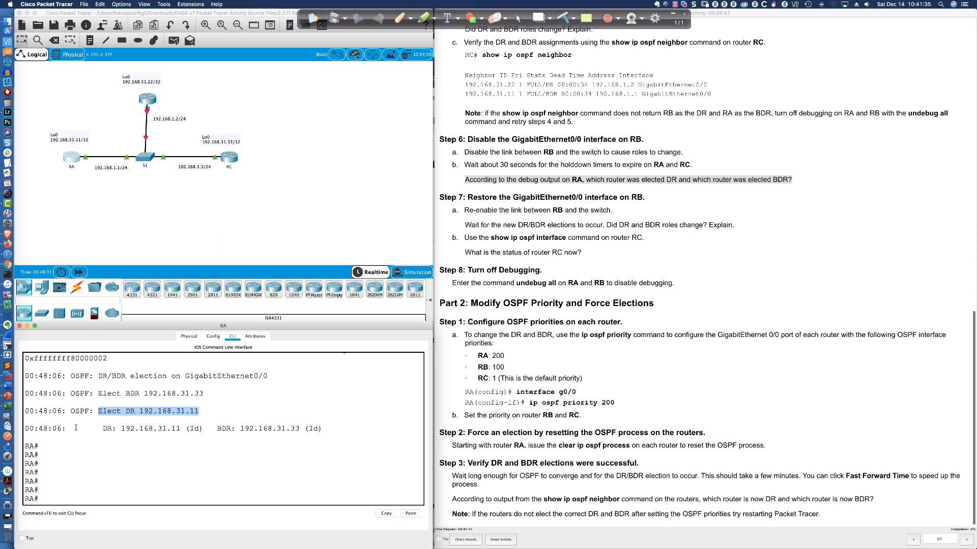
{"action": "left_click_drag", "start_coordinate": [79, 428], "coordinate": [322, 429]}
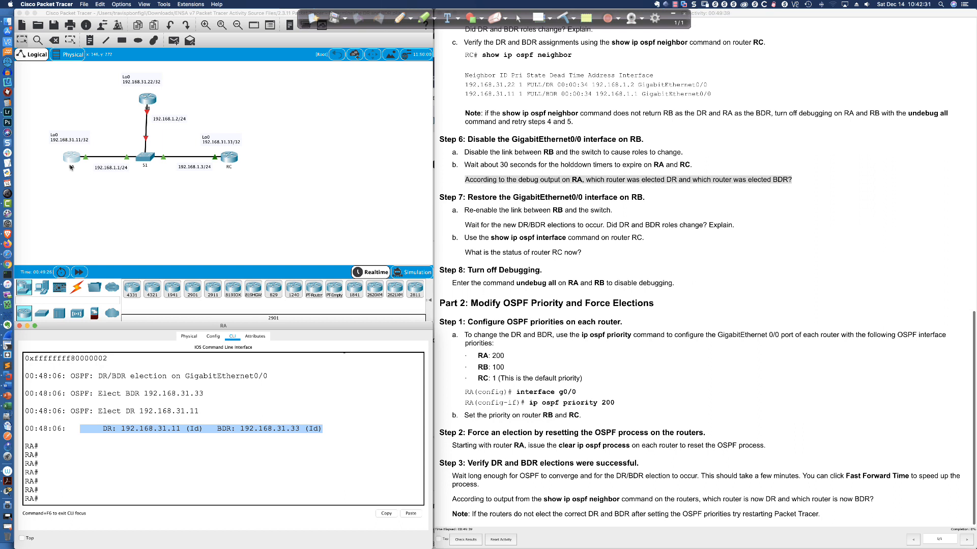
- Highlight the Step 7 title in the instructions and the DR and BDR entries in RA's latest election output
{"action": "left_click", "coordinate": [458, 203]}
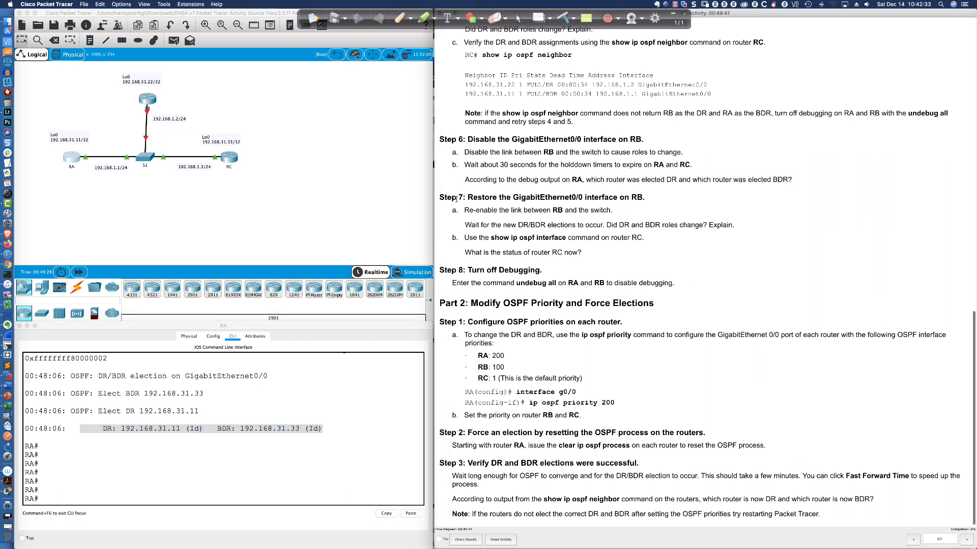
{"action": "left_click_drag", "start_coordinate": [457, 199], "coordinate": [644, 201]}
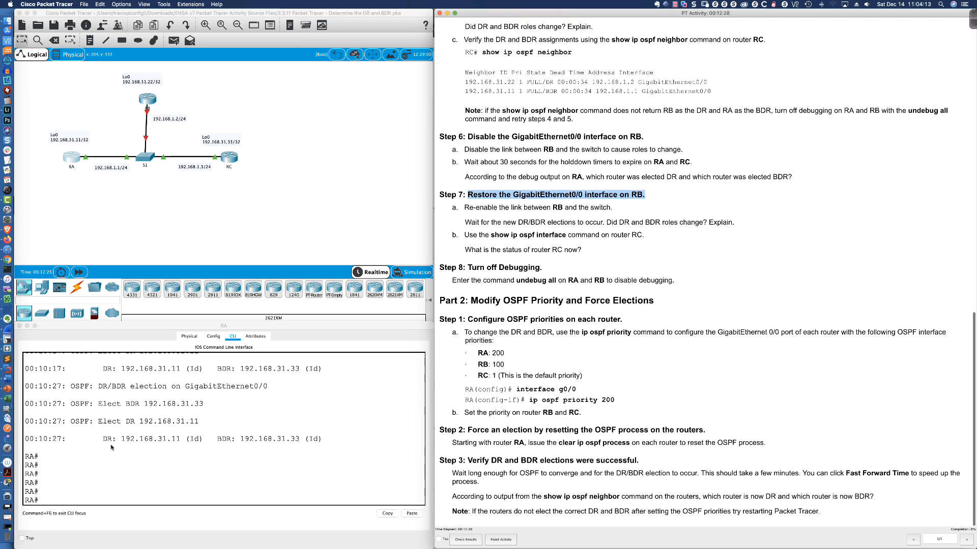
{"action": "left_click_drag", "start_coordinate": [103, 438], "coordinate": [216, 439]}
{"action": "scroll", "coordinate": [216, 439], "scroll_direction": "up", "scroll_amount": 1}
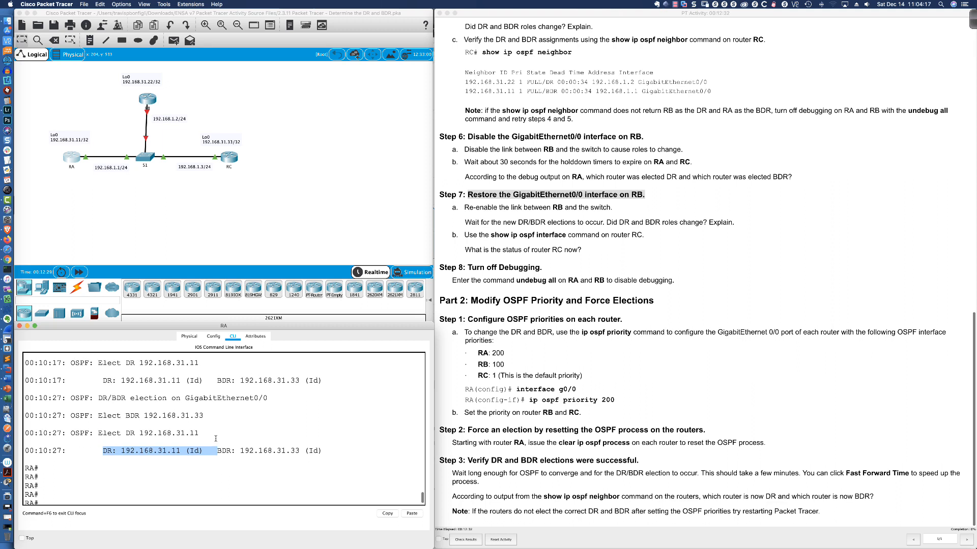
{"action": "left_click", "coordinate": [225, 449]}
{"action": "left_click_drag", "start_coordinate": [217, 450], "coordinate": [321, 450]}
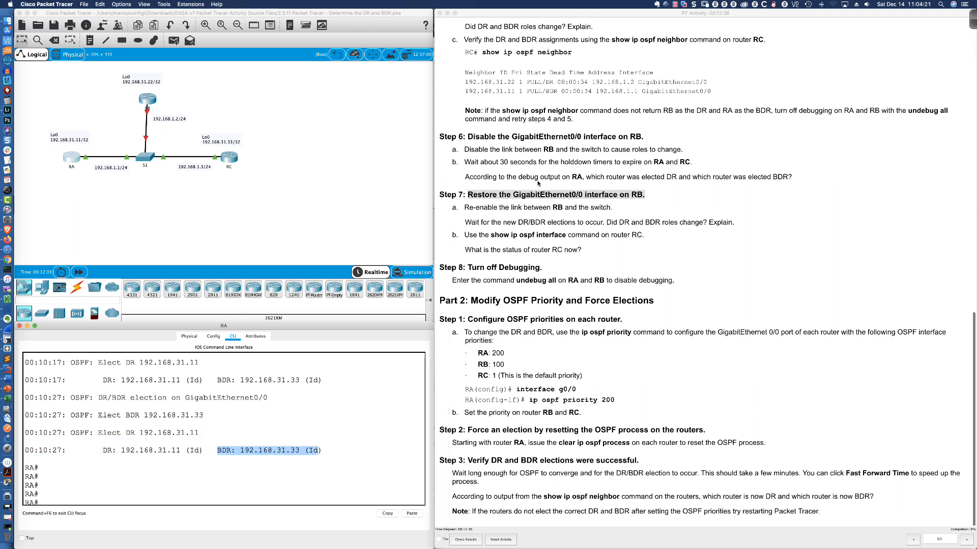
- Highlight the Step 7 instruction to restore the GigabitEthernet0/0 interface on RB
{"action": "left_click", "coordinate": [478, 196]}
{"action": "left_click_drag", "start_coordinate": [479, 195], "coordinate": [646, 196]}
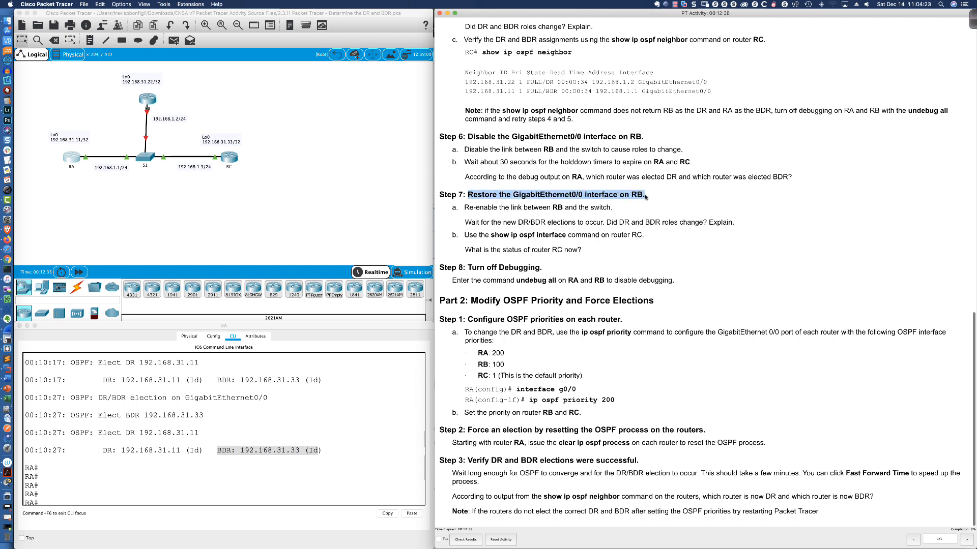
{"action": "scroll", "coordinate": [600, 197], "scroll_direction": "down", "scroll_amount": 1}
{"action": "left_click", "coordinate": [267, 191]}
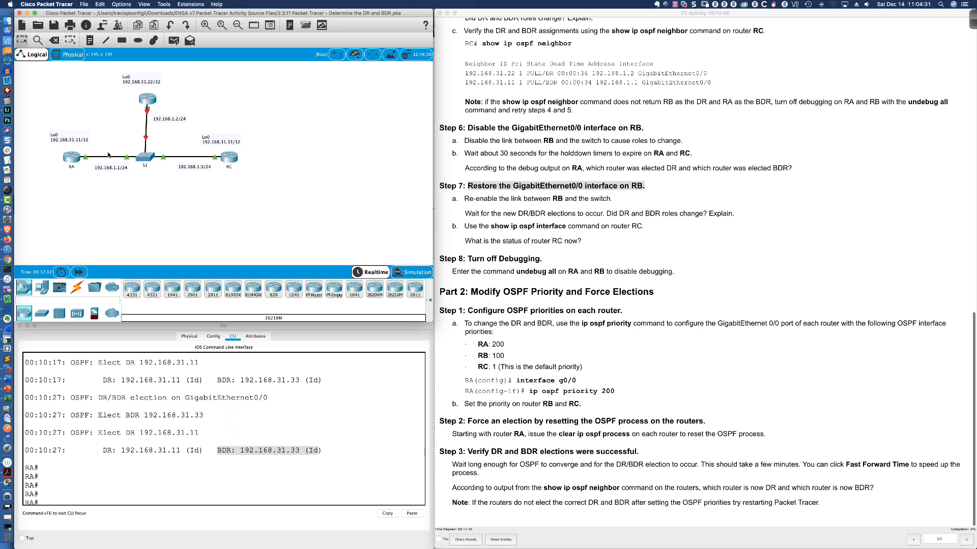
- Re-enable interface gi0/0 on RB from its command line using "int gi0/0" and "no shut"
{"action": "left_click", "coordinate": [148, 105]}
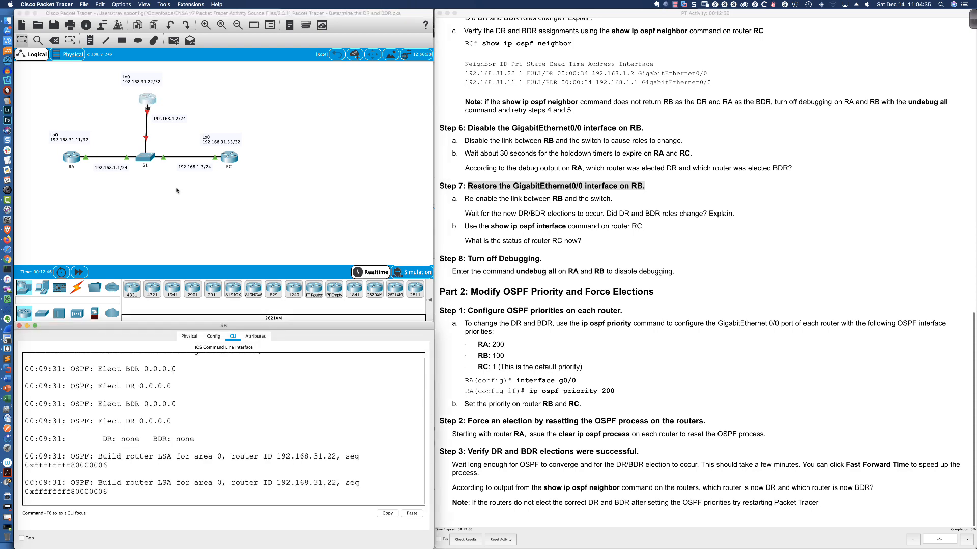
{"action": "key", "text": "Return"}
{"action": "key", "text": "Return"}
{"action": "key", "text": "Return"}
{"action": "key", "text": "Return"}
{"action": "key", "text": "Return"}
{"action": "key", "text": "Return"}
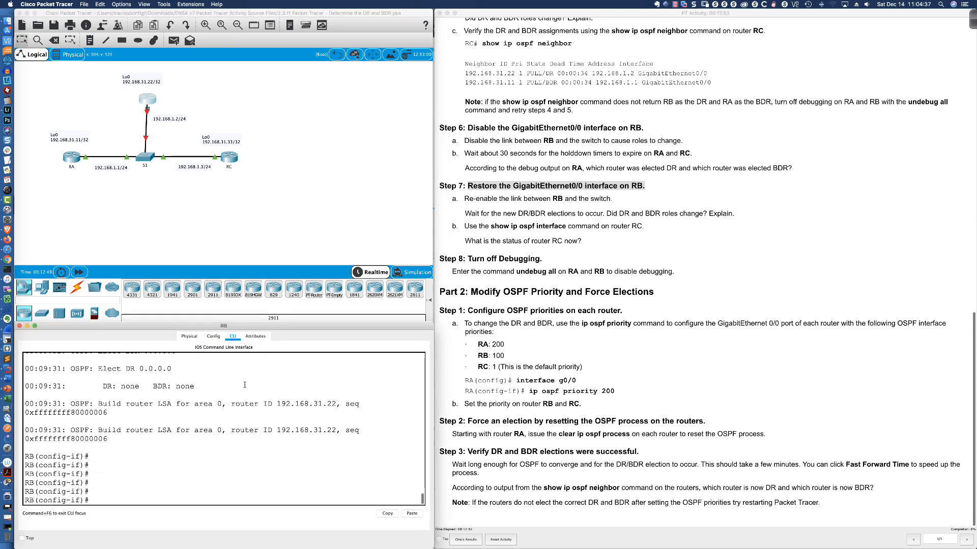
{"action": "type", "text": "int gi0/0"}
{"action": "key", "text": "Return"}
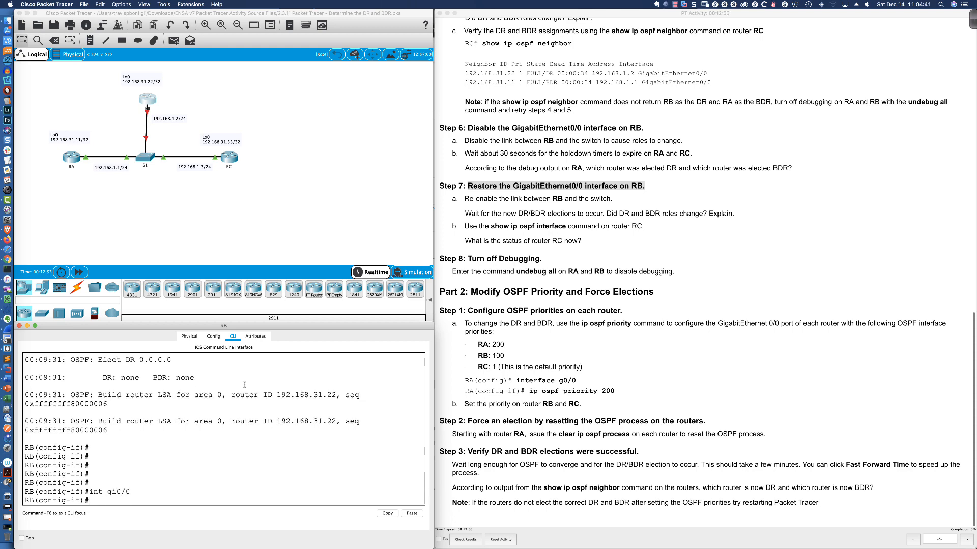
{"action": "type", "text": "no shut"}
{"action": "key", "text": "Return"}
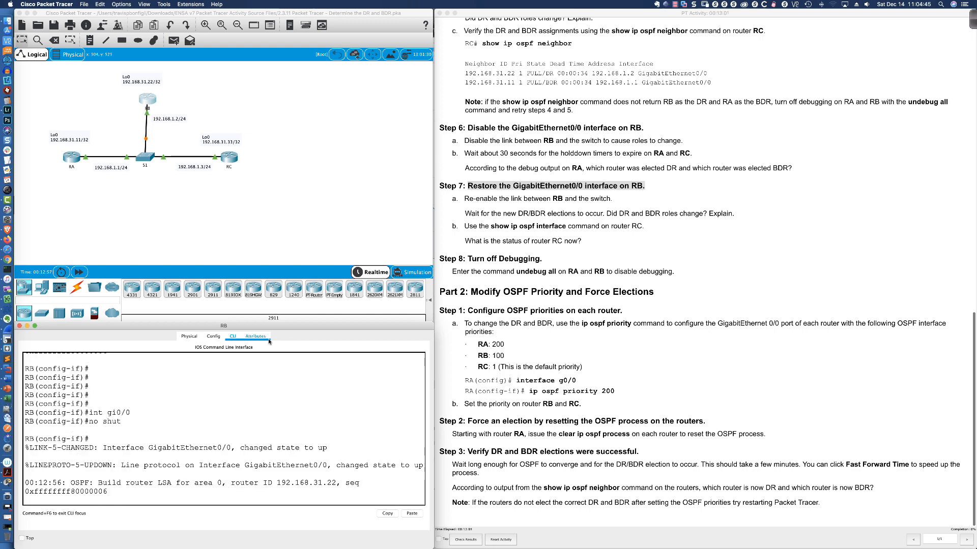
- Point out Step 7a about re-enabling RB's link and waiting for the new DR/BDR elections
{"action": "left_click", "coordinate": [508, 208]}
{"action": "left_click_drag", "start_coordinate": [465, 199], "coordinate": [605, 199]}
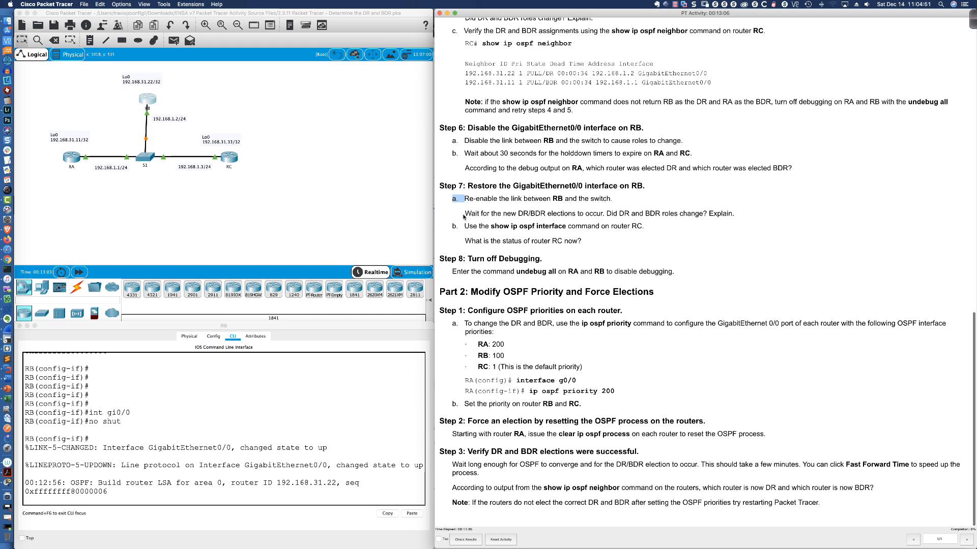
{"action": "left_click_drag", "start_coordinate": [465, 217], "coordinate": [466, 213]}
{"action": "left_click", "coordinate": [549, 214]}
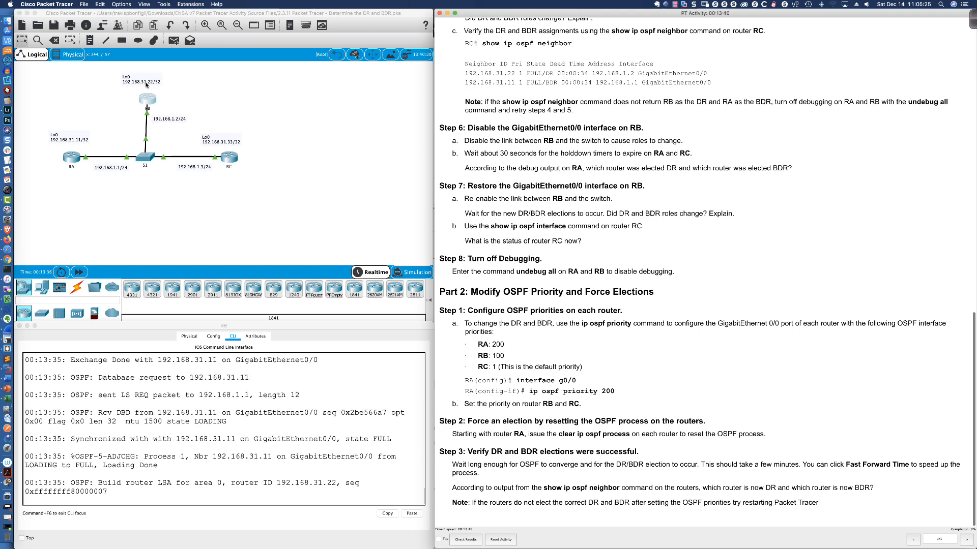
- List RA's OSPF neighbors with "sh ip ospf neigh" and point out the neighbor states
{"action": "left_click", "coordinate": [75, 158]}
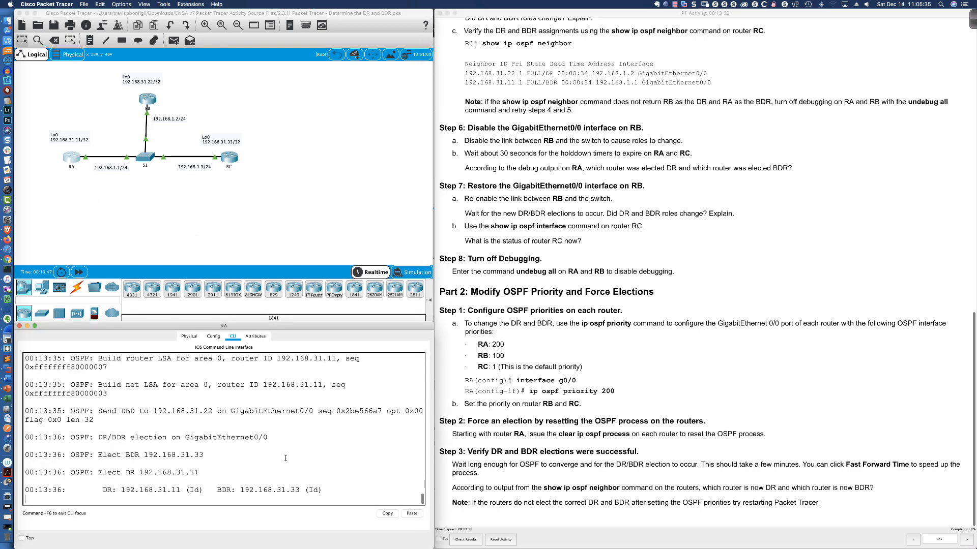
{"action": "key", "text": "Return"}
{"action": "key", "text": "Return"}
{"action": "key", "text": "Return"}
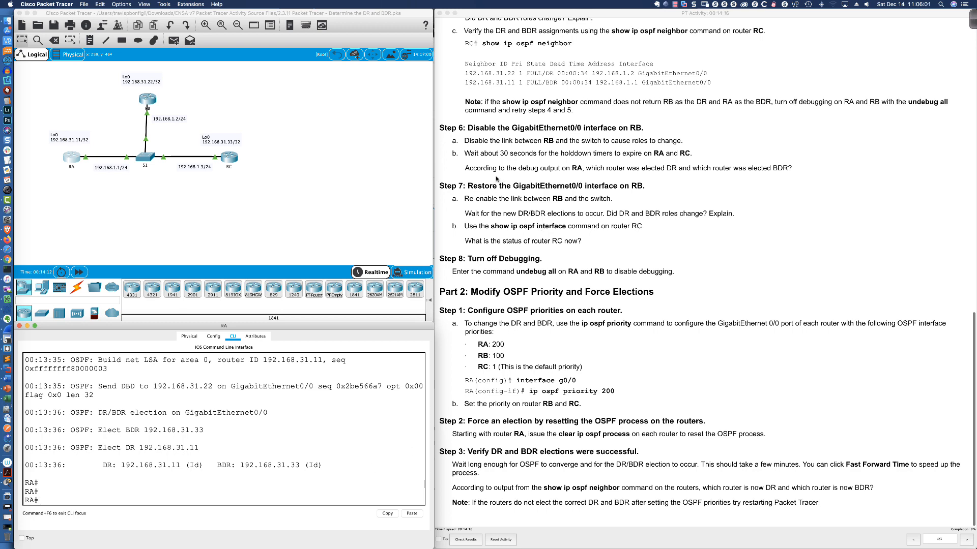
{"action": "scroll", "coordinate": [499, 229], "scroll_direction": "up", "scroll_amount": 1}
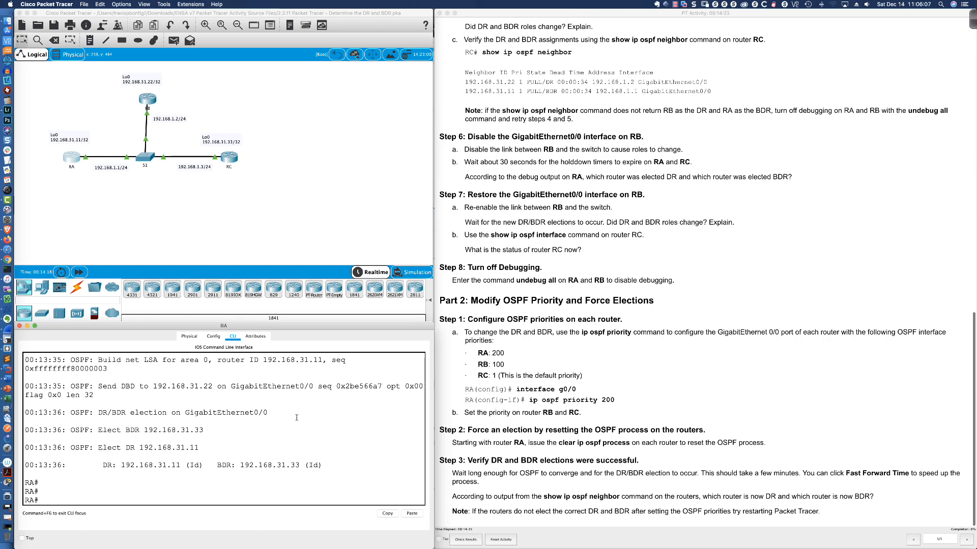
{"action": "type", "text": "sh ip ospf neigh"}
{"action": "key", "text": "Return"}
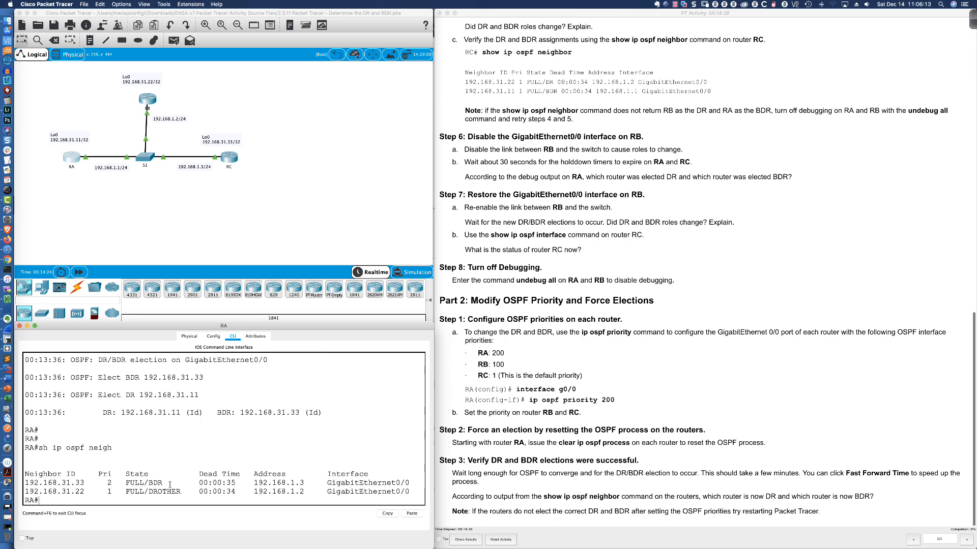
{"action": "mouse_move", "coordinate": [149, 491]}
{"action": "left_mouse_down"}
{"action": "mouse_move", "coordinate": [181, 491]}
{"action": "mouse_move", "coordinate": [162, 483]}
{"action": "left_mouse_up"}
- Turn off all debugging on RA with "u all"
{"action": "left_click", "coordinate": [220, 403]}
{"action": "type", "text": "u all"}
{"action": "key", "text": "Return"}
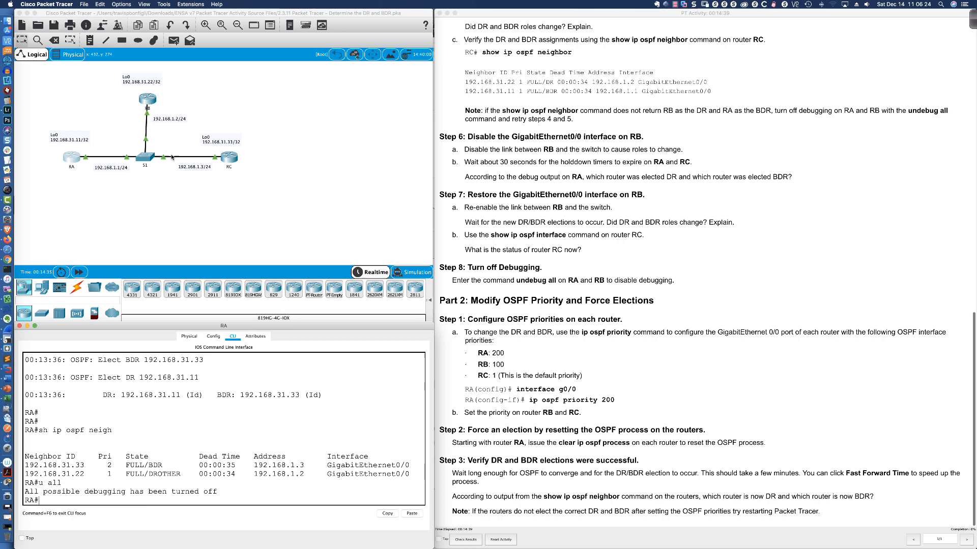
- Leave configuration mode on RB with "end" and turn off all its debugging with "u all"
{"action": "left_click", "coordinate": [147, 99]}
{"action": "key", "text": "Return"}
{"action": "key", "text": "Return"}
{"action": "key", "text": "Return"}
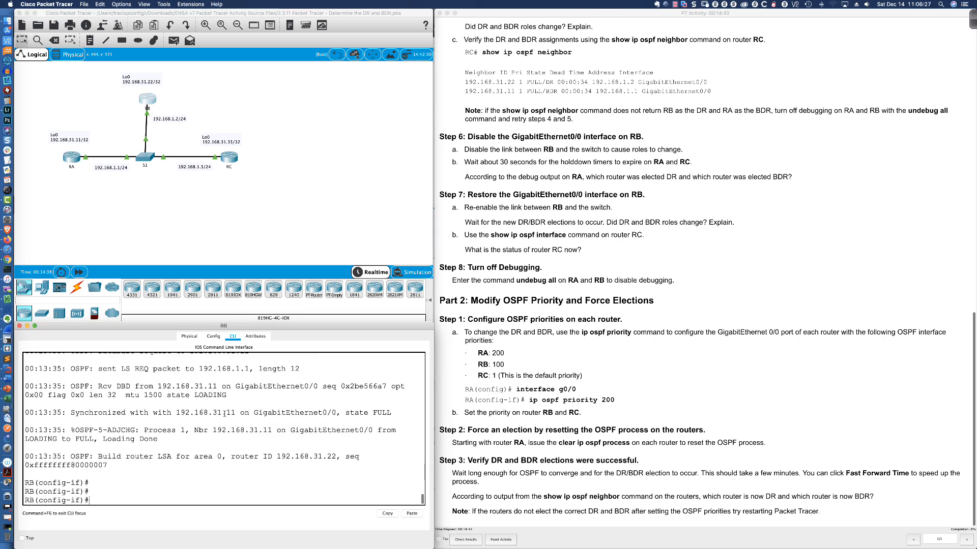
{"action": "type", "text": "end"}
{"action": "key", "text": "Return"}
{"action": "type", "text": "u all"}
{"action": "key", "text": "Return"}
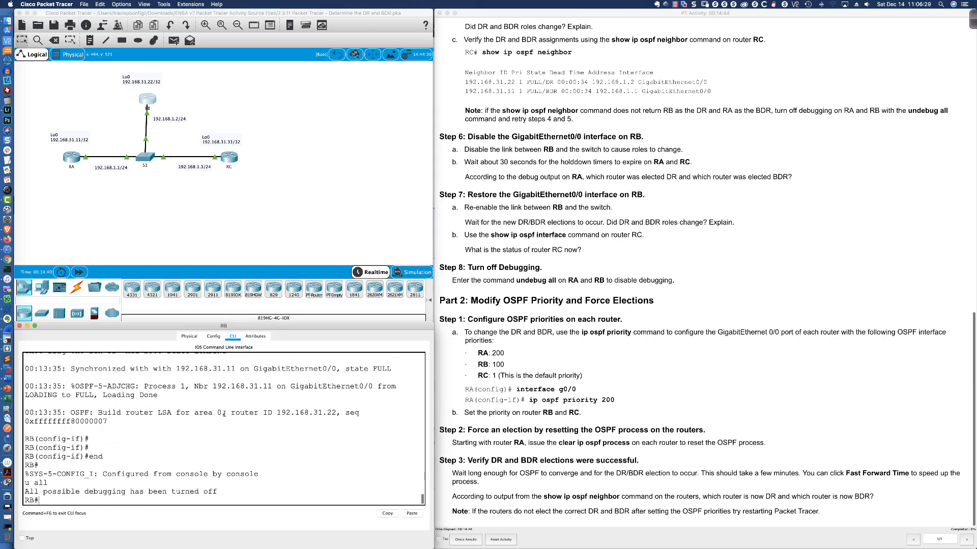
{"action": "key", "text": "Return"}
{"action": "key", "text": "Return"}
{"action": "key", "text": "Return"}
{"action": "key", "text": "Return"}
{"action": "key", "text": "Return"}
{"action": "key", "text": "Return"}
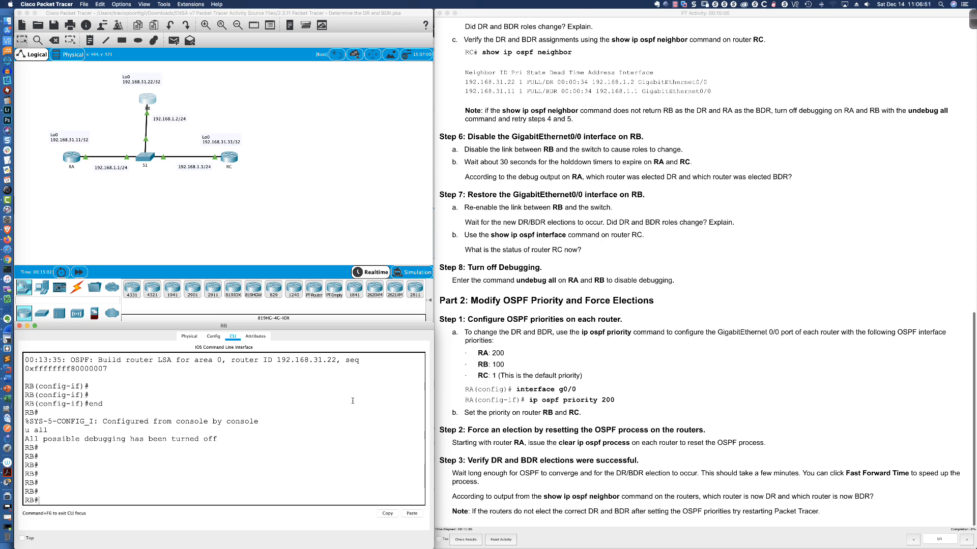
- Set the OSPF priority of RA's interface gi0/0 to 200 using "conf t", "int gi0/0" and "ip ospf priority 200"
{"action": "left_click", "coordinate": [72, 158]}
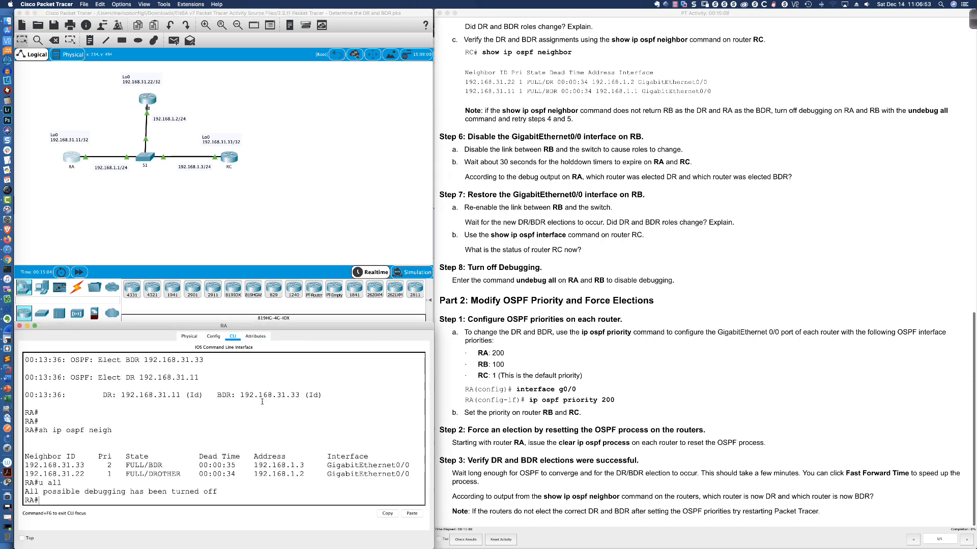
{"action": "key", "text": "Return"}
{"action": "key", "text": "Return"}
{"action": "key", "text": "Return"}
{"action": "key", "text": "Return"}
{"action": "type", "text": "conf t"}
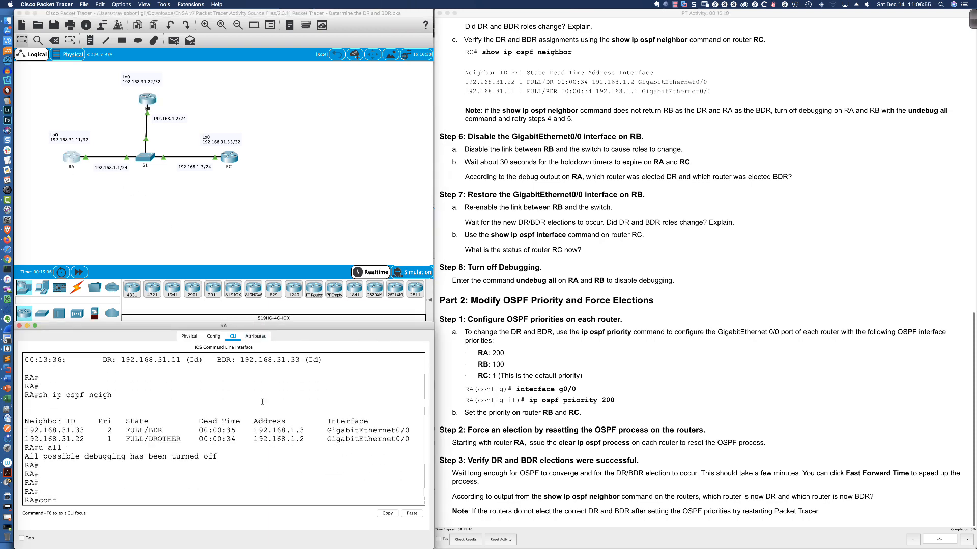
{"action": "key", "text": "Return"}
{"action": "type", "text": "int go"}
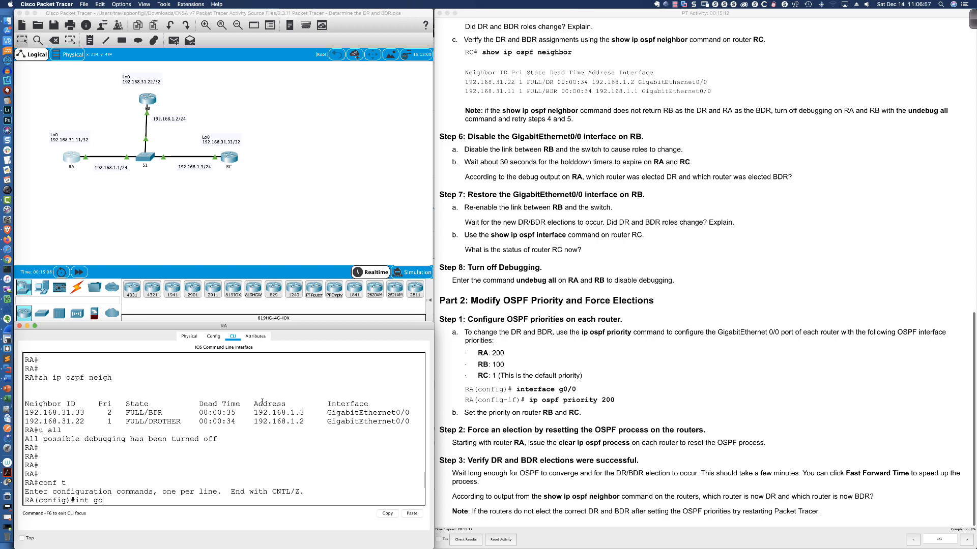
{"action": "key", "text": "BackSpace"}
{"action": "type", "text": "i0/0"}
{"action": "key", "text": "Return"}
{"action": "type", "text": "ip"}
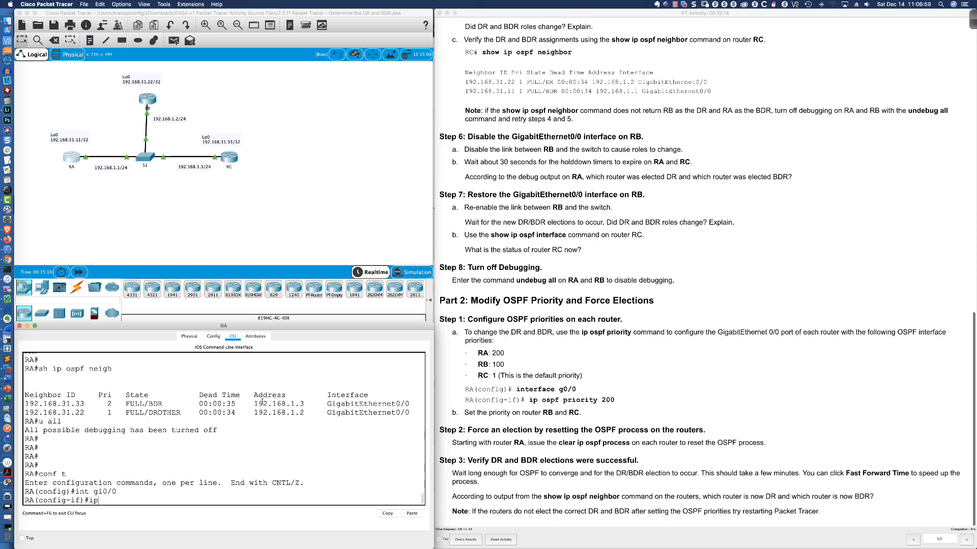
{"action": "type", "text": " ospf pri"}
{"action": "key", "text": "Tab"}
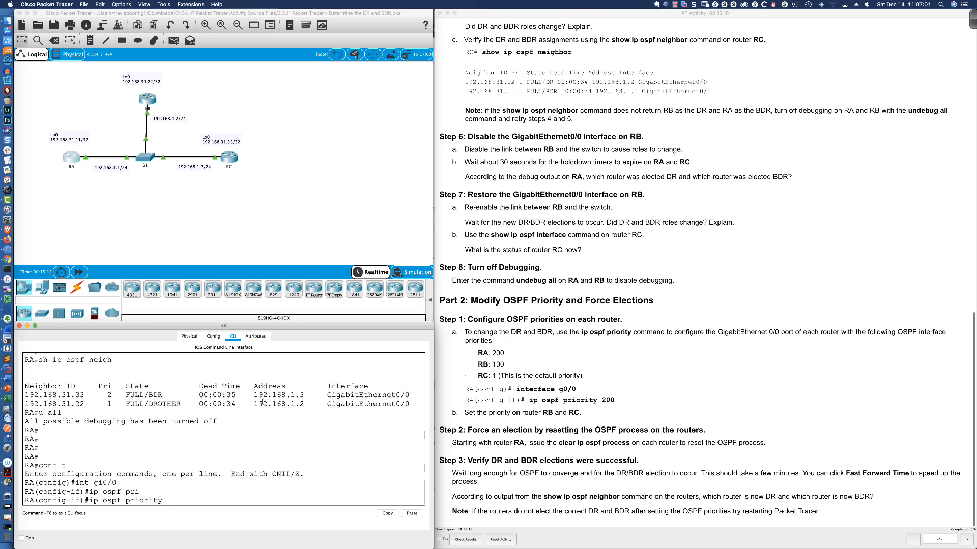
{"action": "type", "text": "200"}
{"action": "key", "text": "Return"}
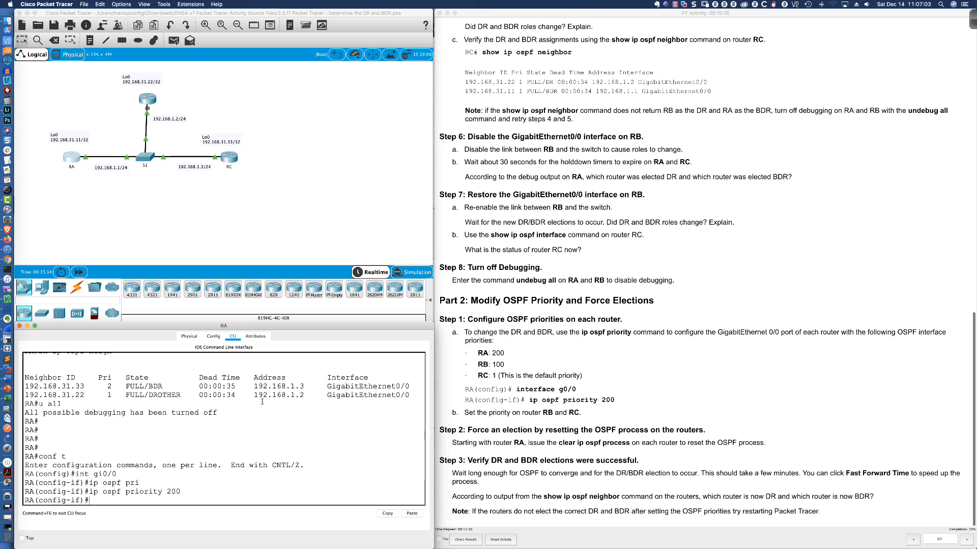
- Exit configuration mode on RA with "end" and save its configuration with "wr"
{"action": "type", "text": "end"}
{"action": "key", "text": "Return"}
{"action": "key", "text": "Return"}
{"action": "key", "text": "Return"}
{"action": "key", "text": "Return"}
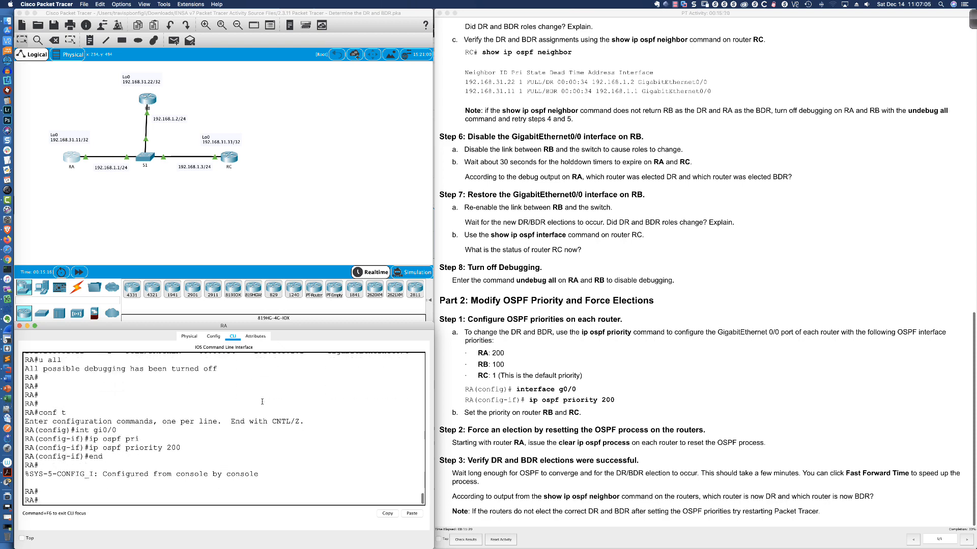
{"action": "type", "text": "wr"}
{"action": "key", "text": "Return"}
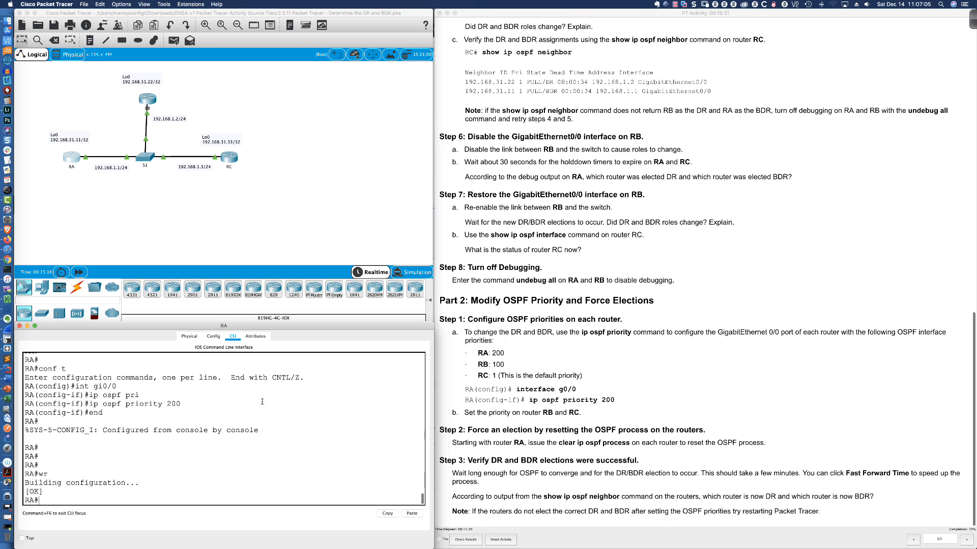
- Set the OSPF priority of RB's interface g0/0 to 100 using "conf t", "int g0/0" and "ip ospf priority 100"
{"action": "left_click", "coordinate": [148, 100]}
{"action": "key", "text": "Return"}
{"action": "key", "text": "Return"}
{"action": "key", "text": "Return"}
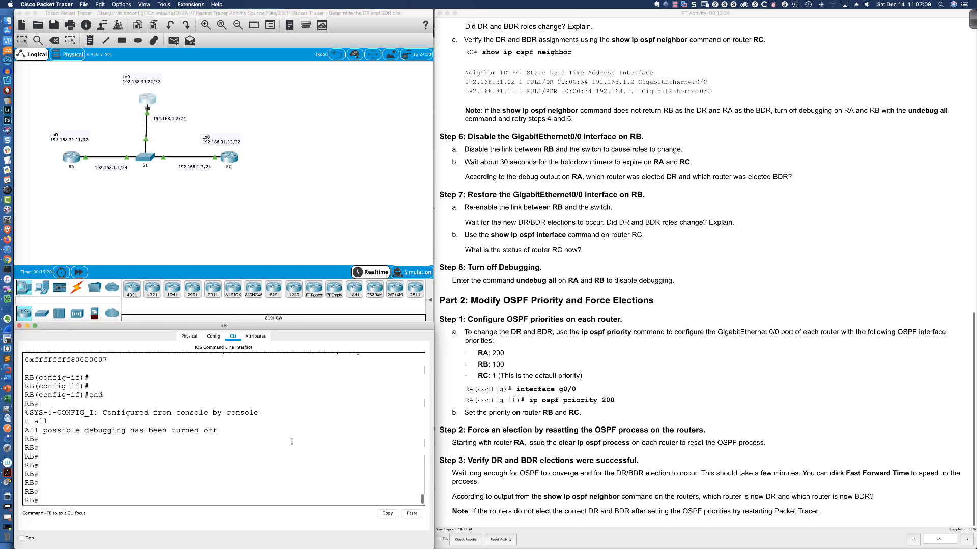
{"action": "type", "text": "conf t"}
{"action": "key", "text": "Return"}
{"action": "type", "text": "int g"}
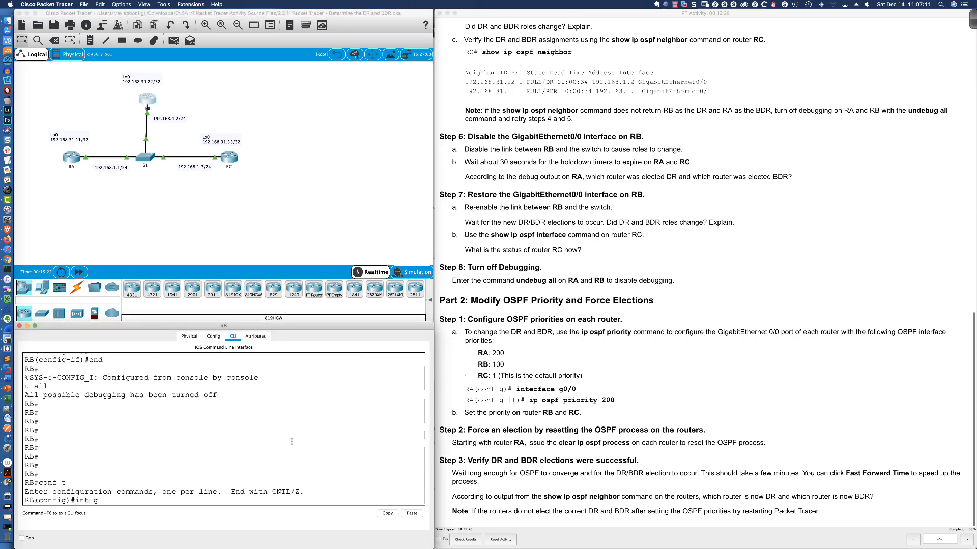
{"action": "type", "text": "0/0"}
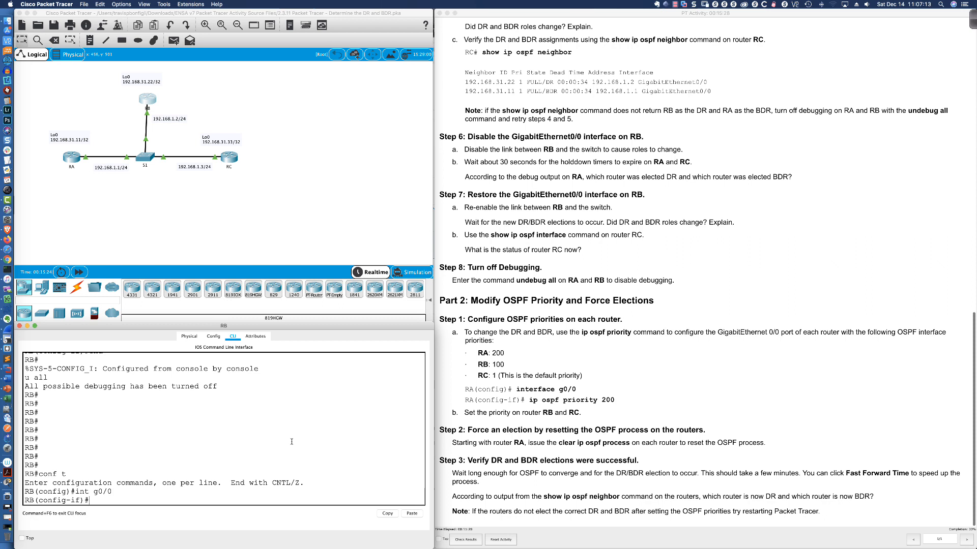
{"action": "type", "text": "ip ospf pri"}
{"action": "key", "text": "Tab"}
{"action": "type", "text": "100"}
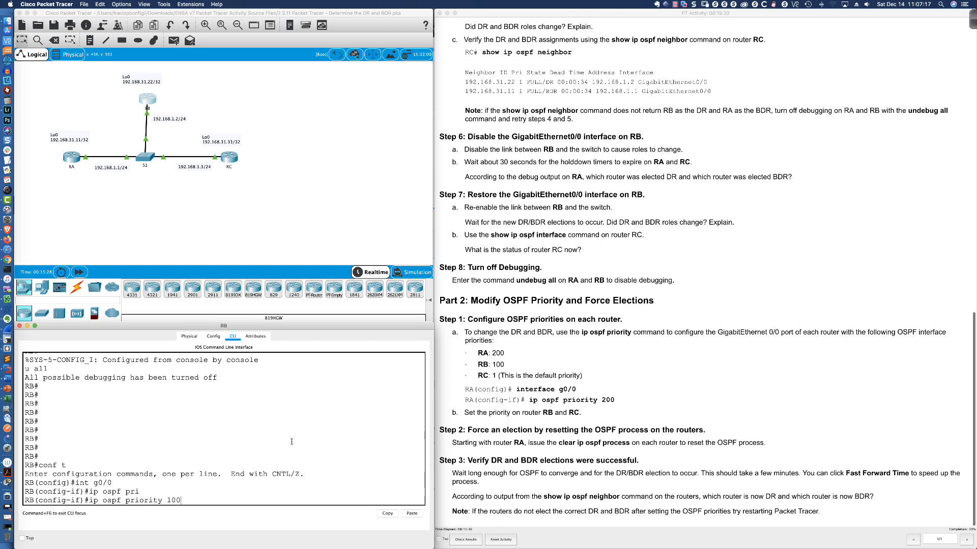
{"action": "key", "text": "Return"}
- Exit configuration mode on RB with "end" and save its configuration with "wr"
{"action": "type", "text": "end"}
{"action": "key", "text": "Return"}
{"action": "key", "text": "Return"}
{"action": "key", "text": "Return"}
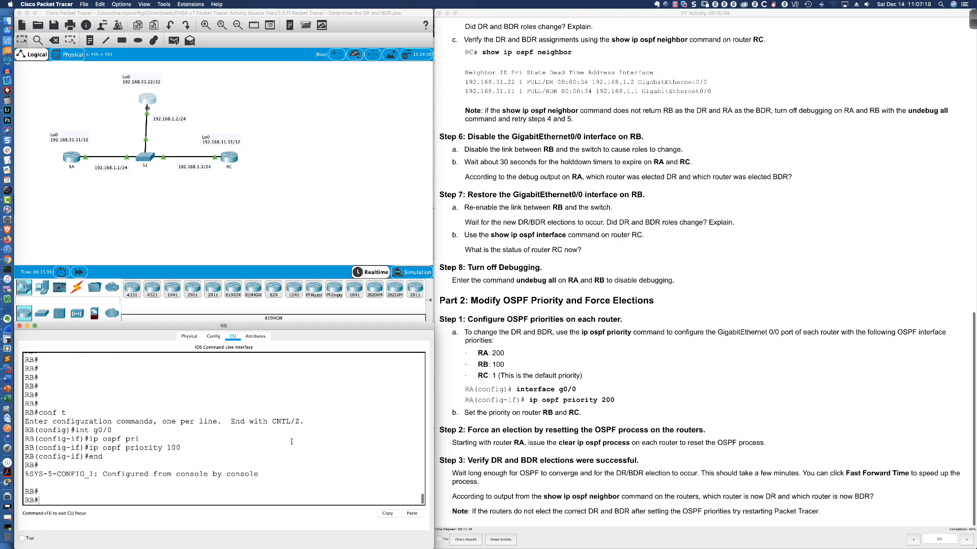
{"action": "type", "text": "wr"}
{"action": "key", "text": "Return"}
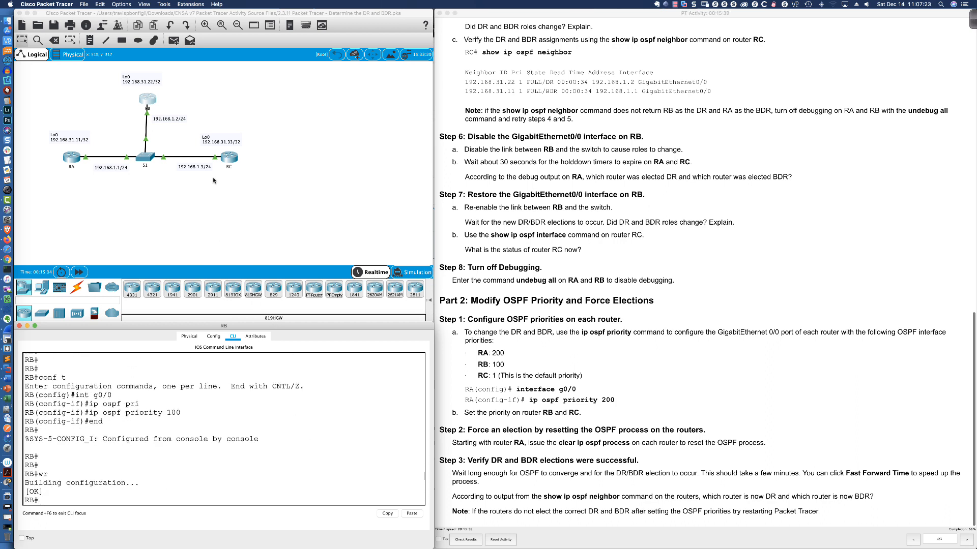
- Display RC's running configuration with "sh run" and check the OSPF priority line under interface GigabitEthernet0/0
{"action": "left_click", "coordinate": [229, 159]}
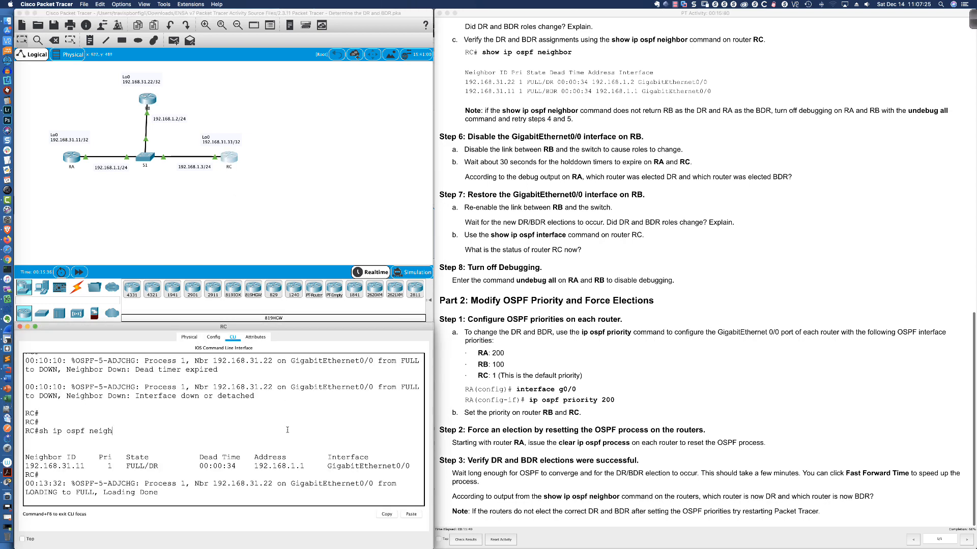
{"action": "key", "text": "Return"}
{"action": "key", "text": "Return"}
{"action": "key", "text": "Return"}
{"action": "key", "text": "Return"}
{"action": "key", "text": "Return"}
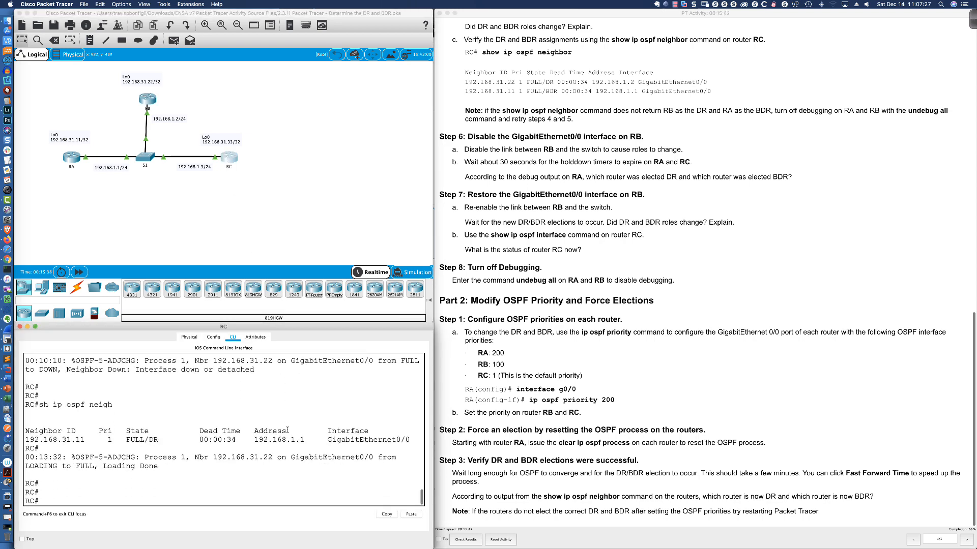
{"action": "type", "text": "sh run"}
{"action": "key", "text": "Return"}
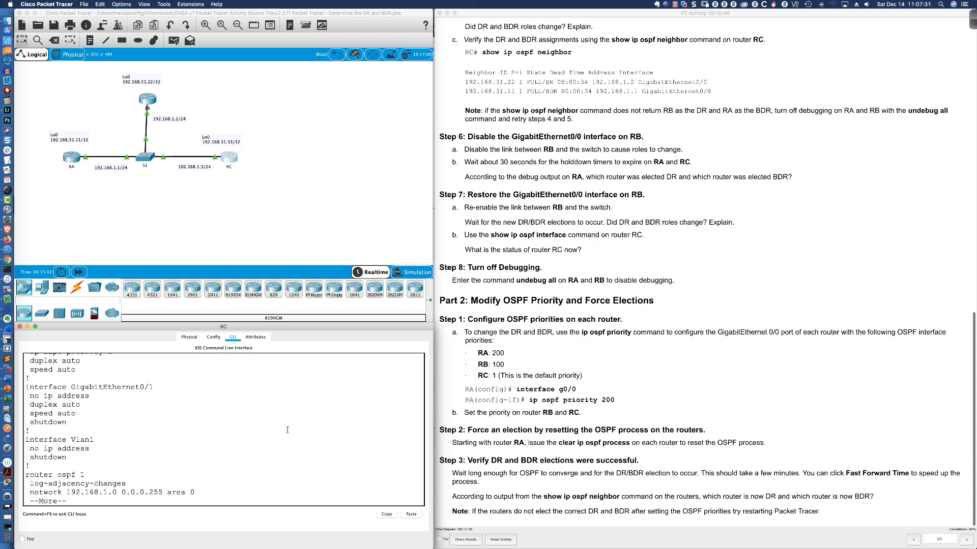
{"action": "scroll", "coordinate": [287, 430], "scroll_direction": "up", "scroll_amount": 5}
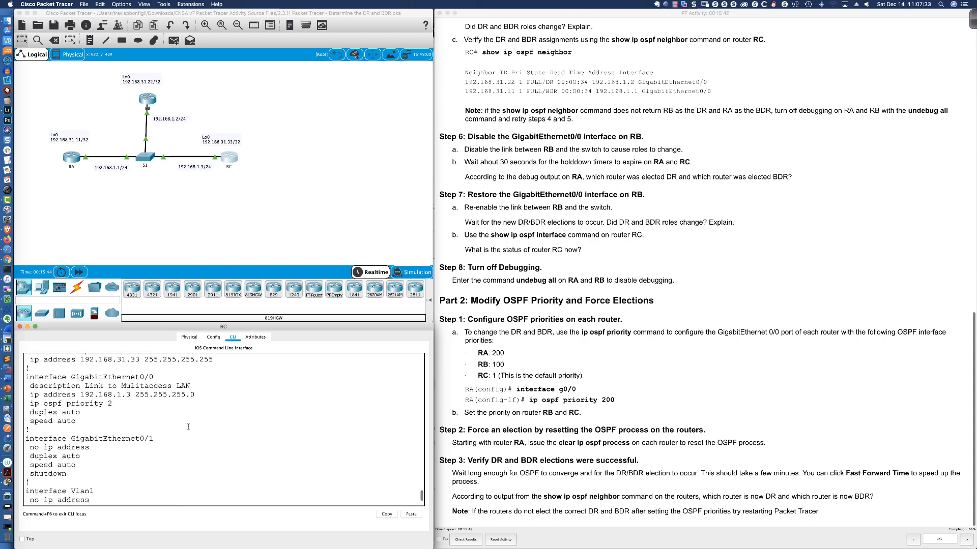
{"action": "left_click_drag", "start_coordinate": [115, 407], "coordinate": [33, 404]}
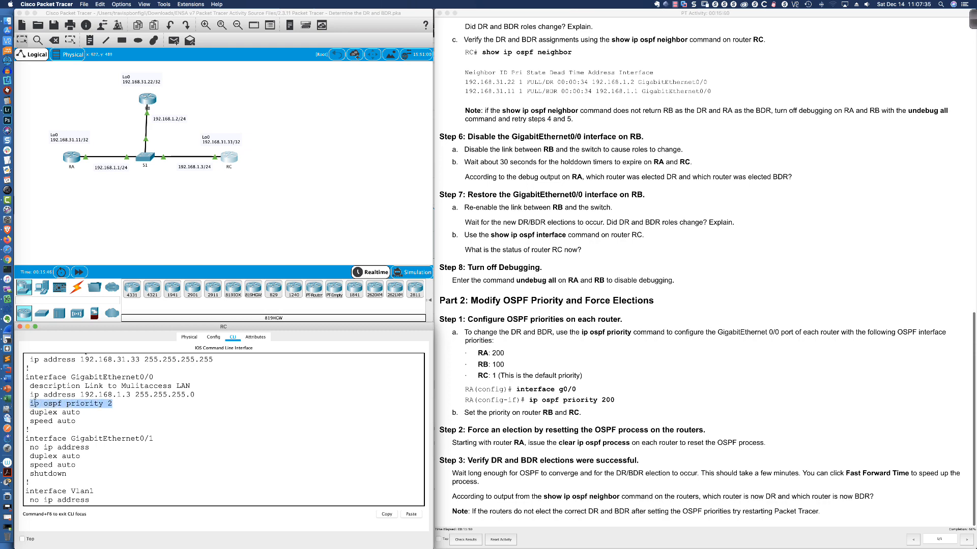
{"action": "left_click", "coordinate": [258, 423]}
{"action": "scroll", "coordinate": [258, 422], "scroll_direction": "down", "scroll_amount": 3}
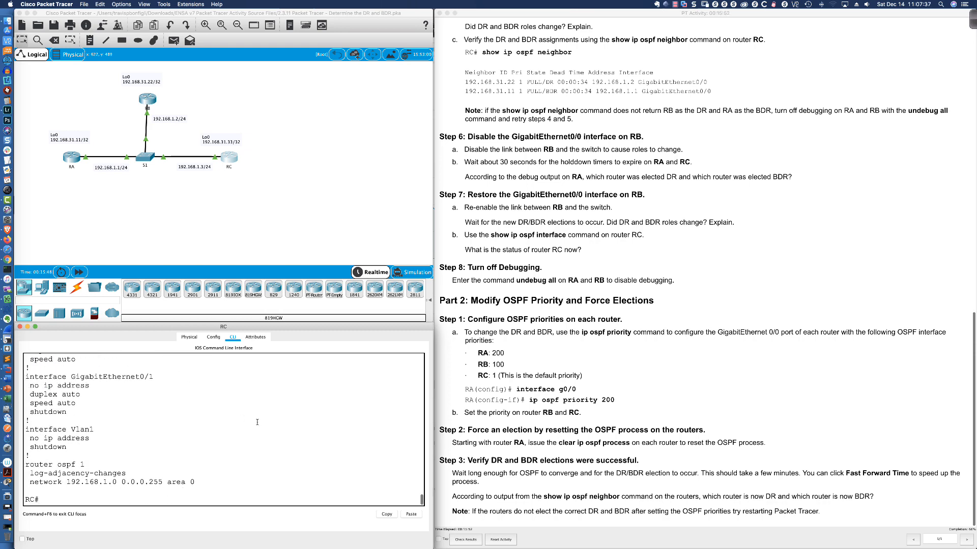
- Set the OSPF priority of RC's interface gi0/0 to 1 using "conf t", "int gi0/0" and "ip ospf priority 1"
{"action": "type", "text": "conf t"}
{"action": "key", "text": "Return"}
{"action": "type", "text": "int "}
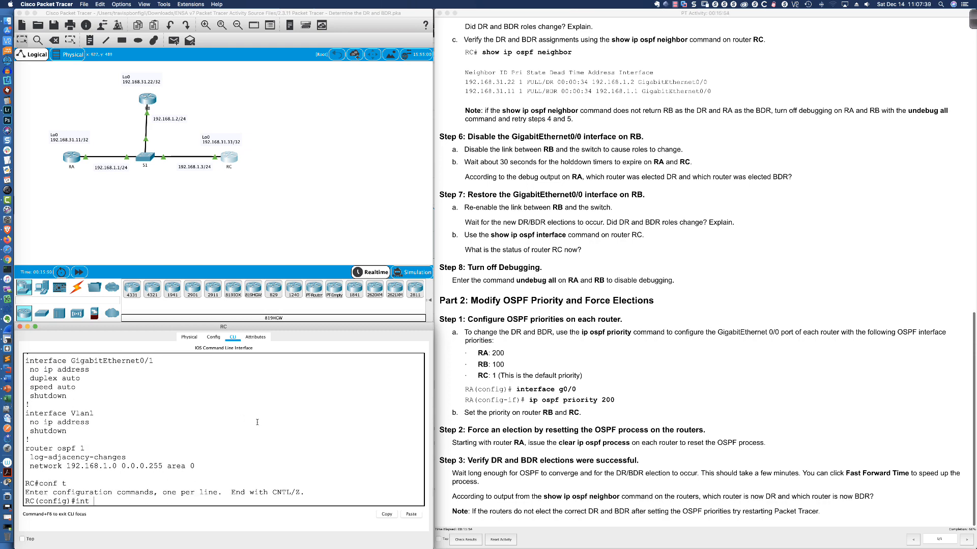
{"action": "type", "text": "gi0/0"}
{"action": "key", "text": "Return"}
{"action": "type", "text": "ip "}
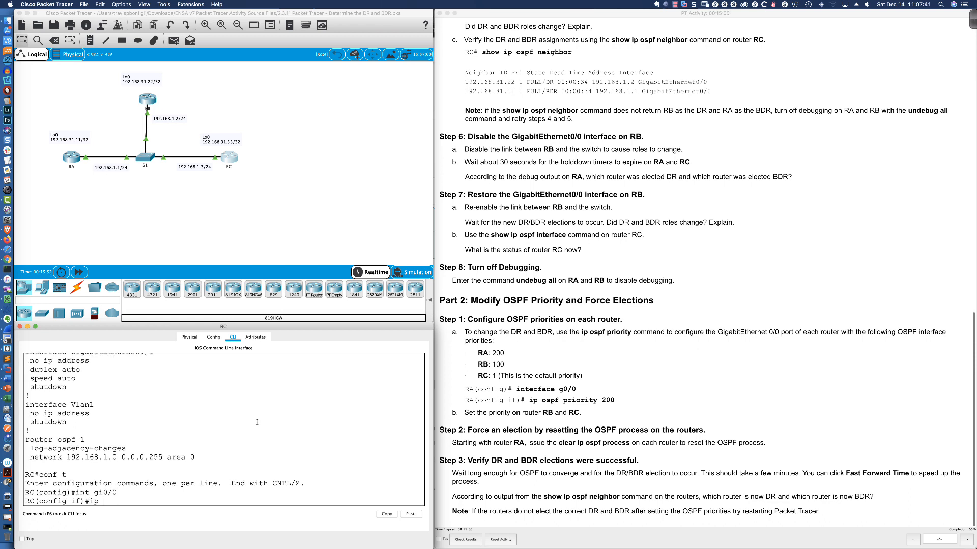
{"action": "type", "text": "ospf pri"}
{"action": "key", "text": "Tab"}
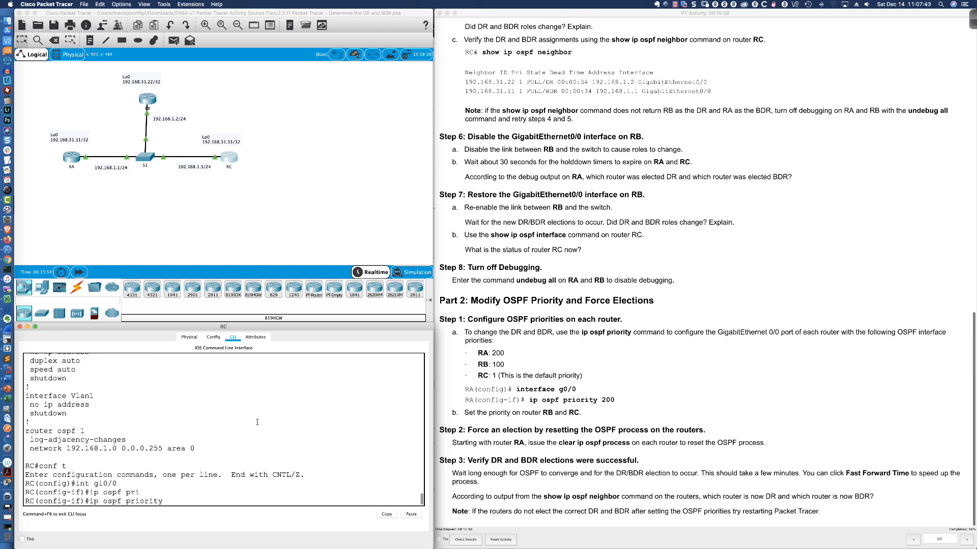
{"action": "type", "text": "1"}
{"action": "key", "text": "Return"}
- List RC's running configuration with "do sh run" and examine the GigabitEthernet0/0 section for the OSPF priority setting
{"action": "type", "text": "do sh run"}
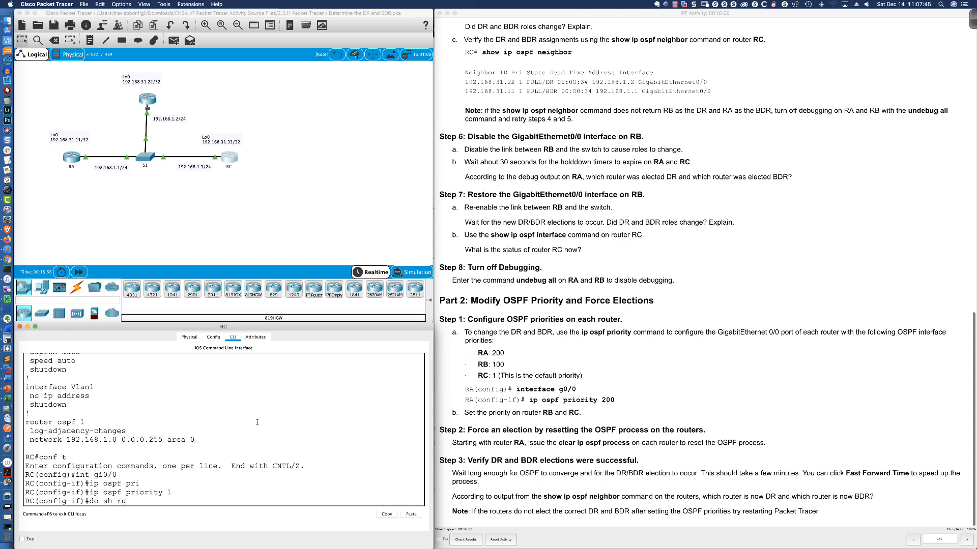
{"action": "key", "text": "Return"}
{"action": "key", "text": "Return"}
{"action": "key", "text": "Return"}
{"action": "key", "text": "Return"}
{"action": "key", "text": "Return"}
{"action": "key", "text": "Return"}
{"action": "key", "text": "Return"}
{"action": "key", "text": "Return"}
{"action": "key", "text": "Return"}
{"action": "key", "text": "Return"}
{"action": "key", "text": "Return"}
{"action": "key", "text": "Return"}
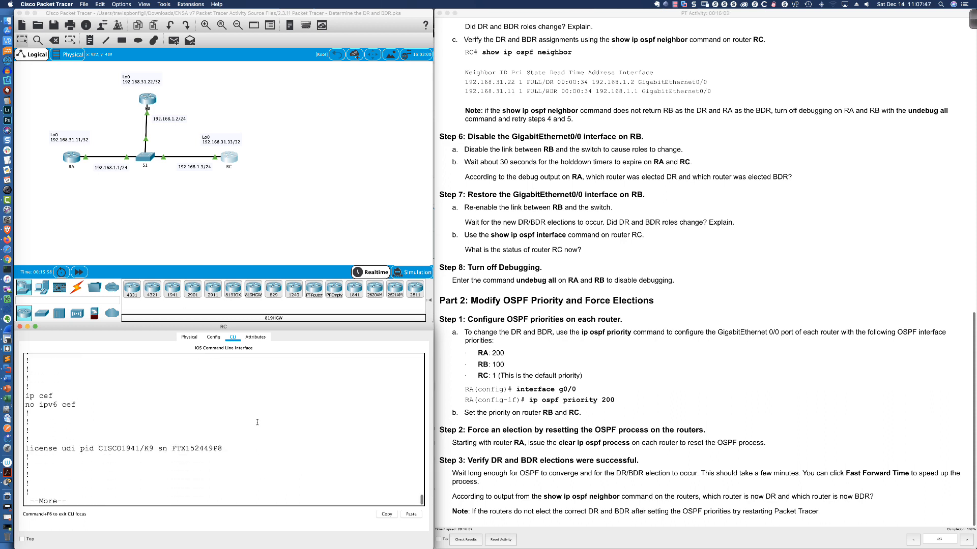
{"action": "key", "text": "Return"}
{"action": "key", "text": "Return"}
{"action": "key", "text": "Return"}
{"action": "key", "text": "Return"}
{"action": "key", "text": "Return"}
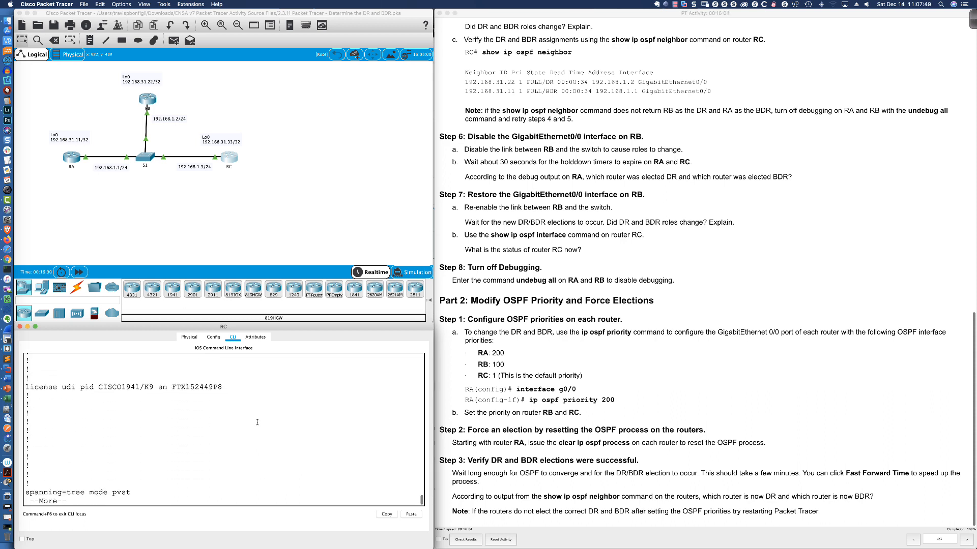
{"action": "key", "text": "Return"}
{"action": "key", "text": "Return"}
{"action": "key", "text": "Return"}
{"action": "key", "text": "Return"}
{"action": "key", "text": "Return"}
{"action": "key", "text": "Return"}
{"action": "key", "text": "Return"}
{"action": "key", "text": "Return"}
{"action": "key", "text": "Return"}
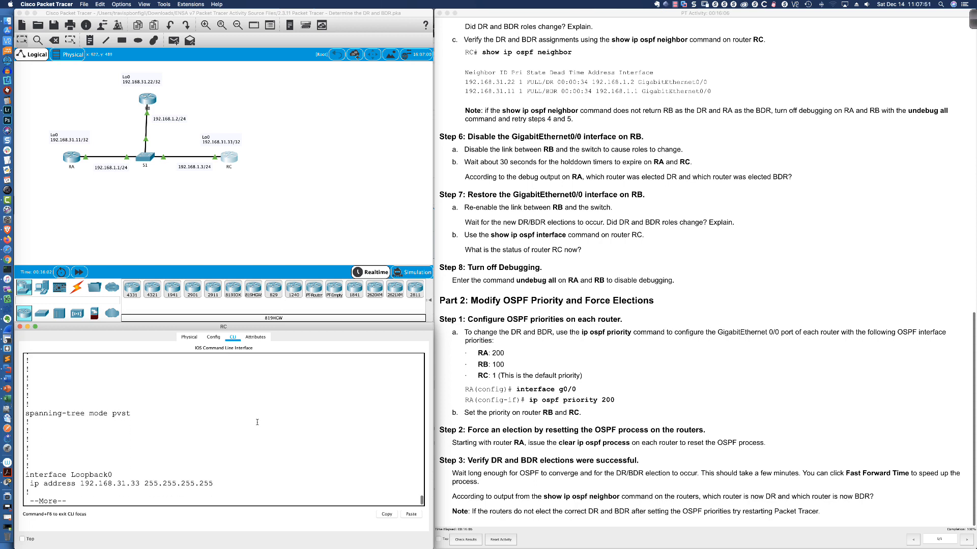
{"action": "key", "text": "Return"}
{"action": "key", "text": "Return"}
{"action": "key", "text": "Return"}
{"action": "key", "text": "Return"}
{"action": "key", "text": "Return"}
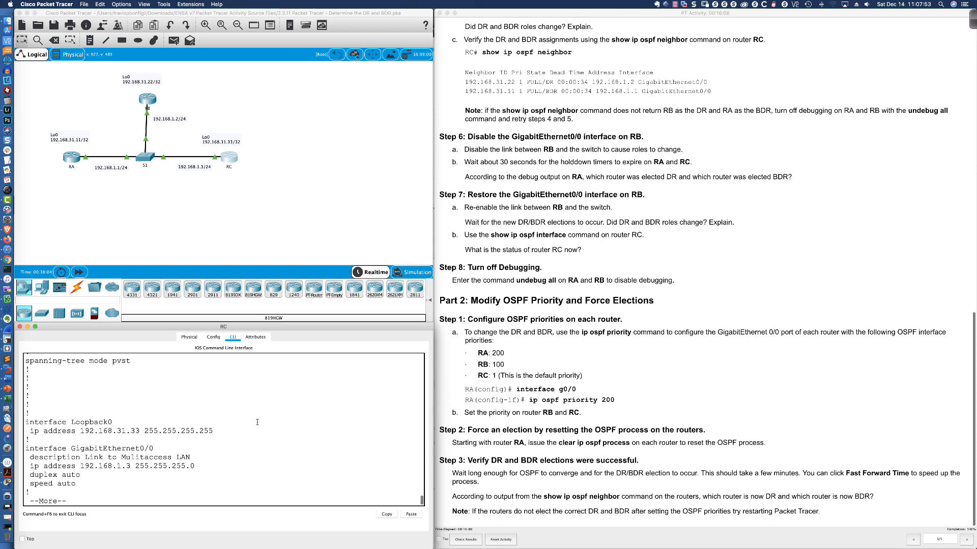
{"action": "key", "text": "Return"}
{"action": "key", "text": "Return"}
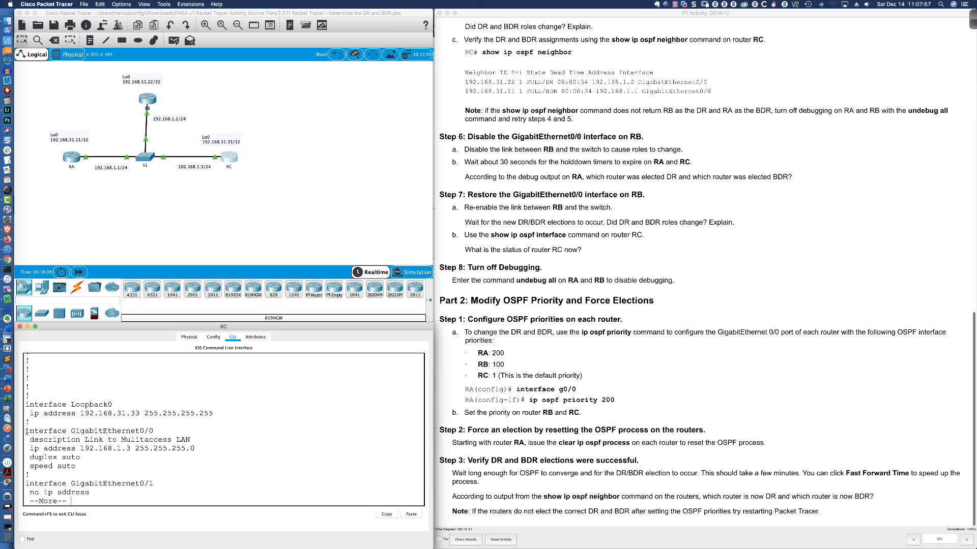
{"action": "left_click_drag", "start_coordinate": [29, 433], "coordinate": [91, 466]}
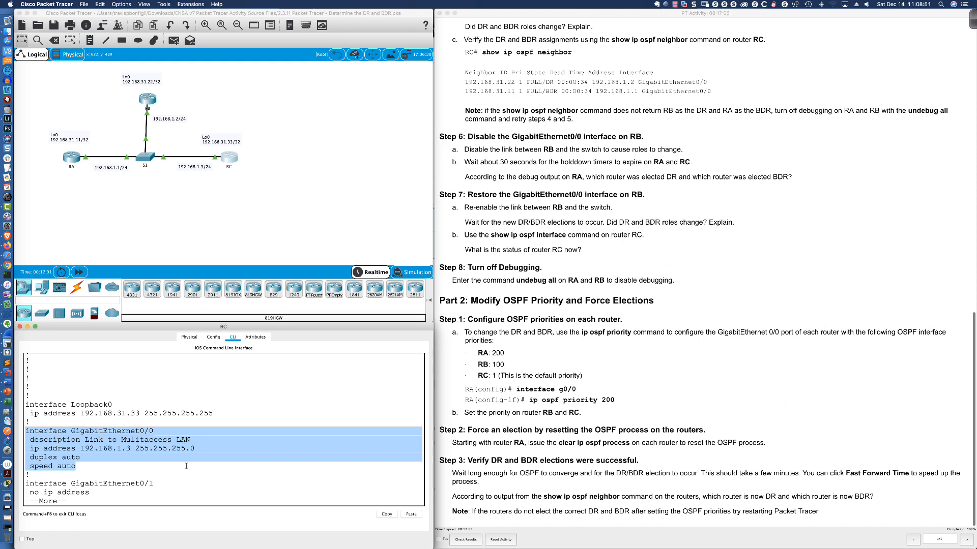
{"action": "left_click", "coordinate": [136, 449]}
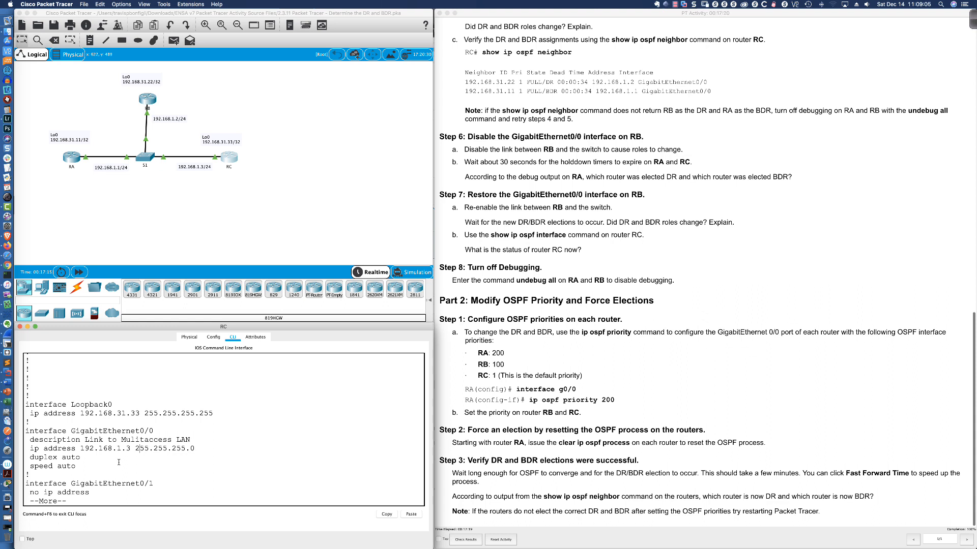
{"action": "scroll", "coordinate": [119, 462], "scroll_direction": "down", "scroll_amount": 1}
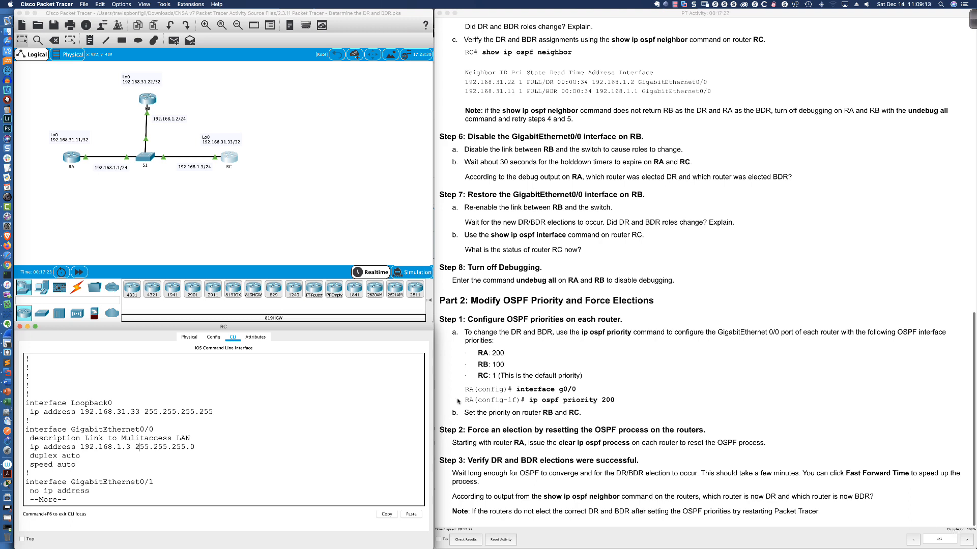
{"action": "left_click", "coordinate": [306, 401]}
- Reset all OSPF processes on RA with "clear ip ospf proc", answering "y" to the confirmation
{"action": "left_click", "coordinate": [67, 159]}
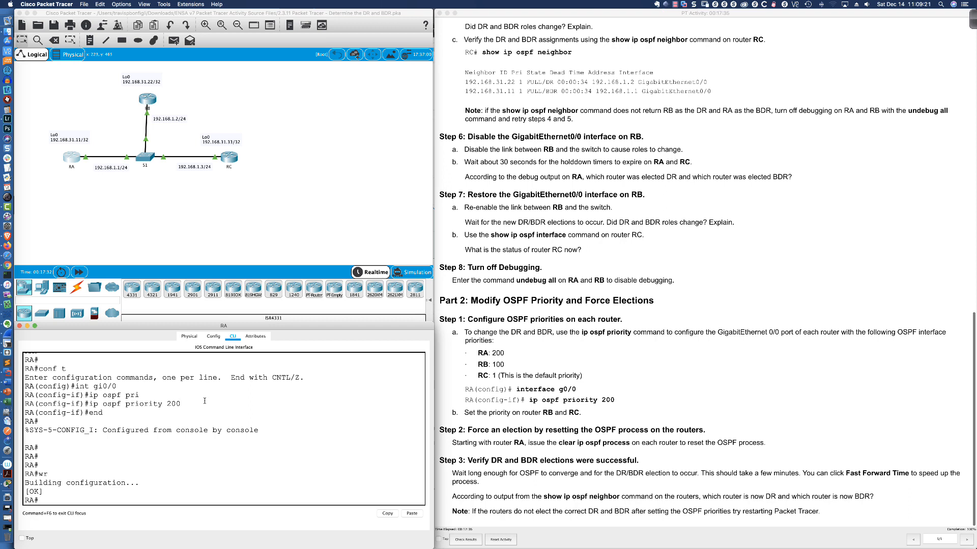
{"action": "key", "text": "Return"}
{"action": "key", "text": "Return"}
{"action": "key", "text": "Return"}
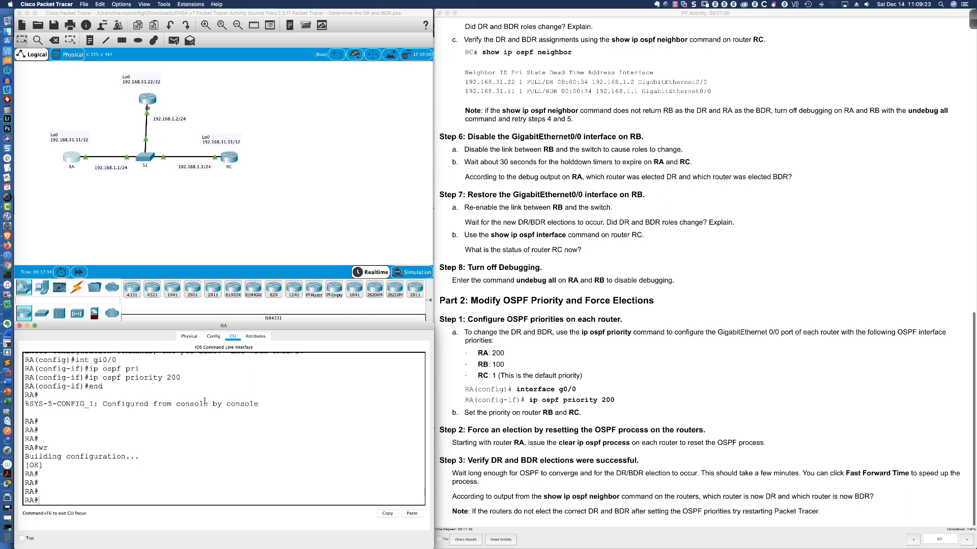
{"action": "type", "text": "clear ip ospf proc"}
{"action": "key", "text": "Return"}
{"action": "type", "text": "y"}
{"action": "key", "text": "Return"}
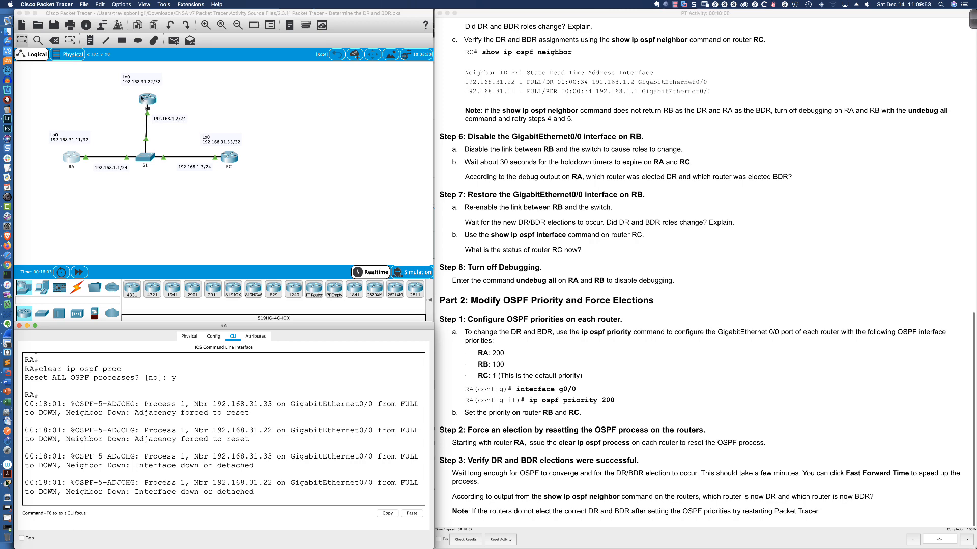
- Reset all OSPF processes on RB with "clear ip ospf proc", answering "y" to the confirmation
{"action": "left_click", "coordinate": [144, 99]}
{"action": "left_click", "coordinate": [219, 364]}
{"action": "type", "text": "clear"}
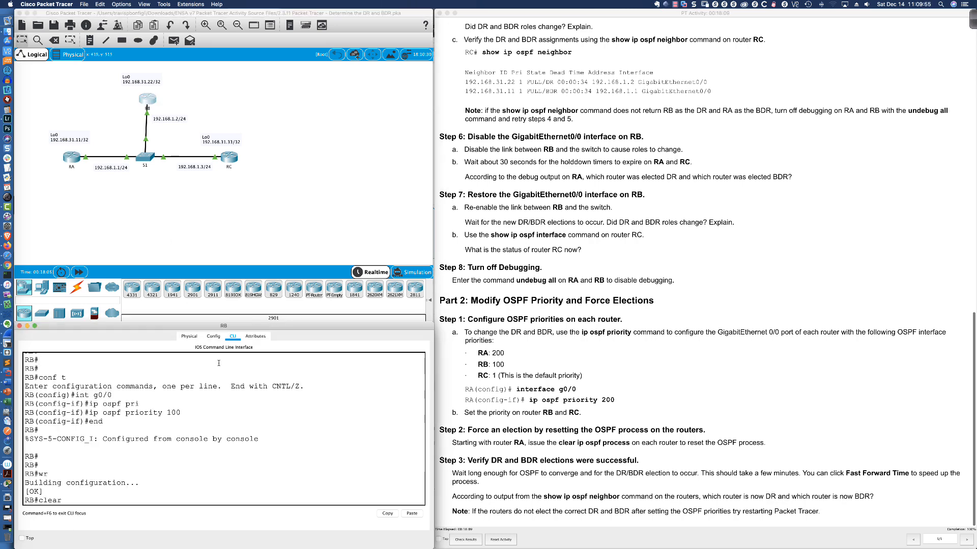
{"action": "type", "text": " ip ospf proc"}
{"action": "key", "text": "Return"}
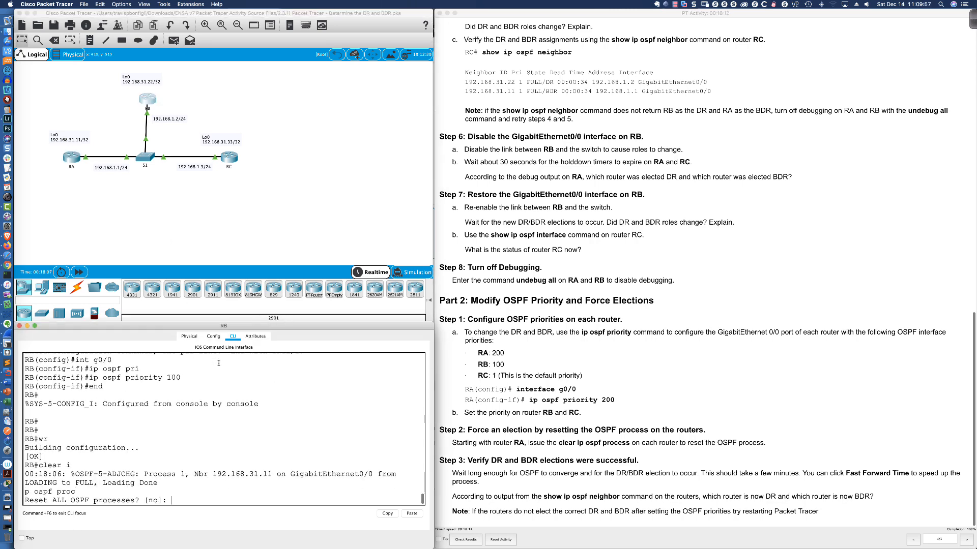
{"action": "type", "text": "y"}
{"action": "key", "text": "Return"}
- Leave configuration mode on RC with "end" and reset all its OSPF processes with "clear ip ospf proc", answering "y"
{"action": "left_click", "coordinate": [230, 157]}
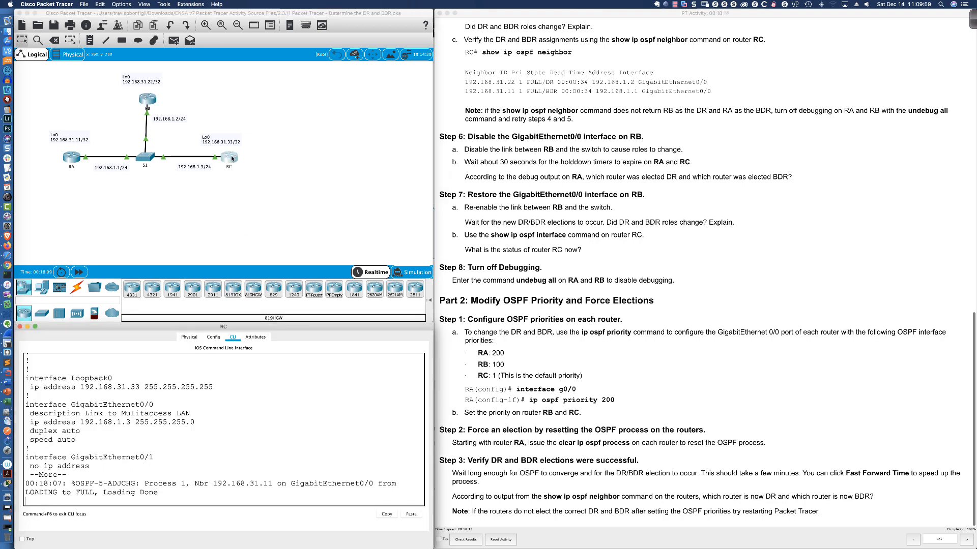
{"action": "key", "text": "space"}
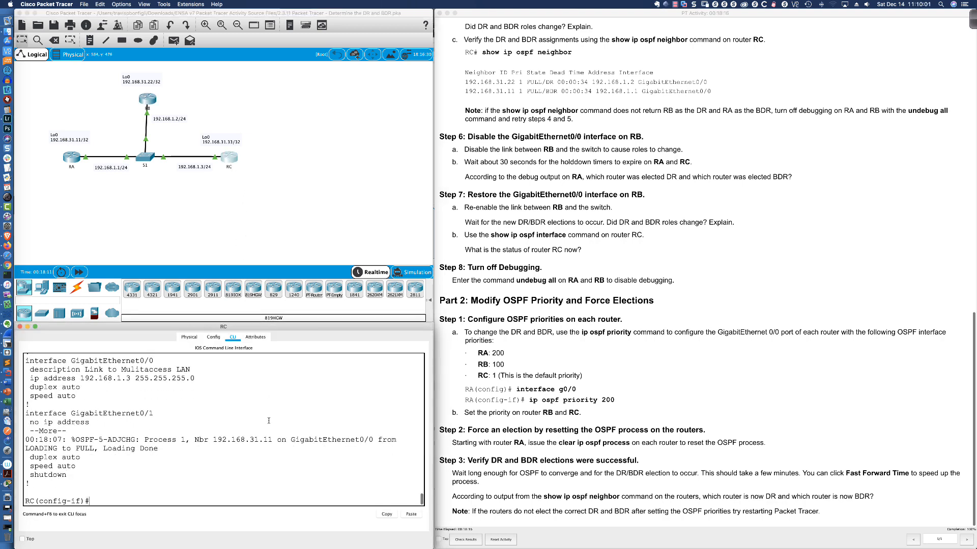
{"action": "type", "text": "end"}
{"action": "key", "text": "Return"}
{"action": "type", "text": "clear"}
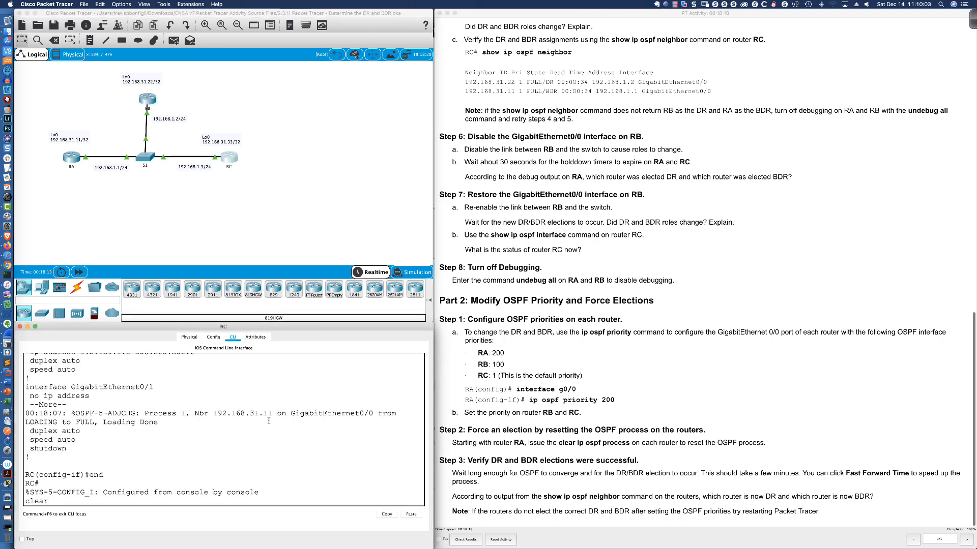
{"action": "type", "text": " ip ospf prcoc"}
{"action": "key", "text": "Return"}
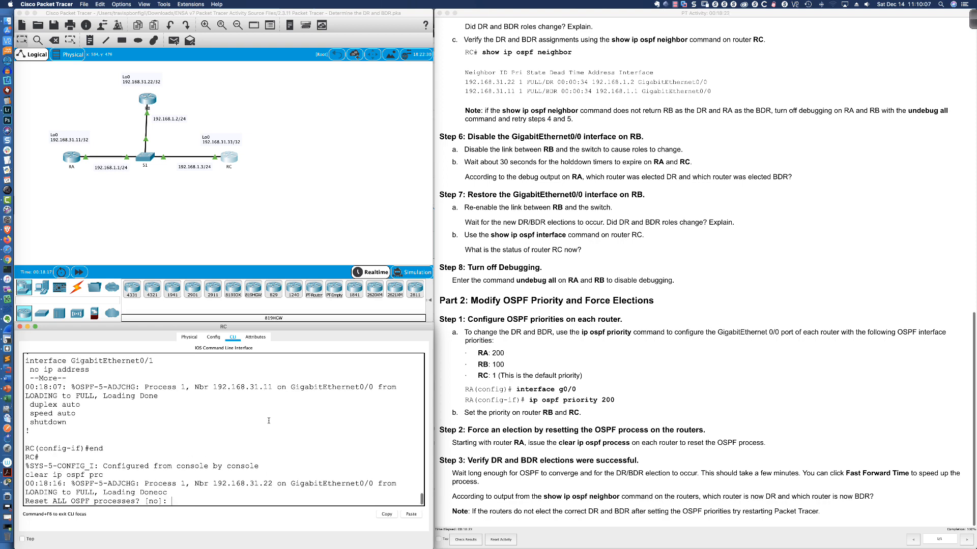
{"action": "type", "text": "y"}
{"action": "key", "text": "Return"}
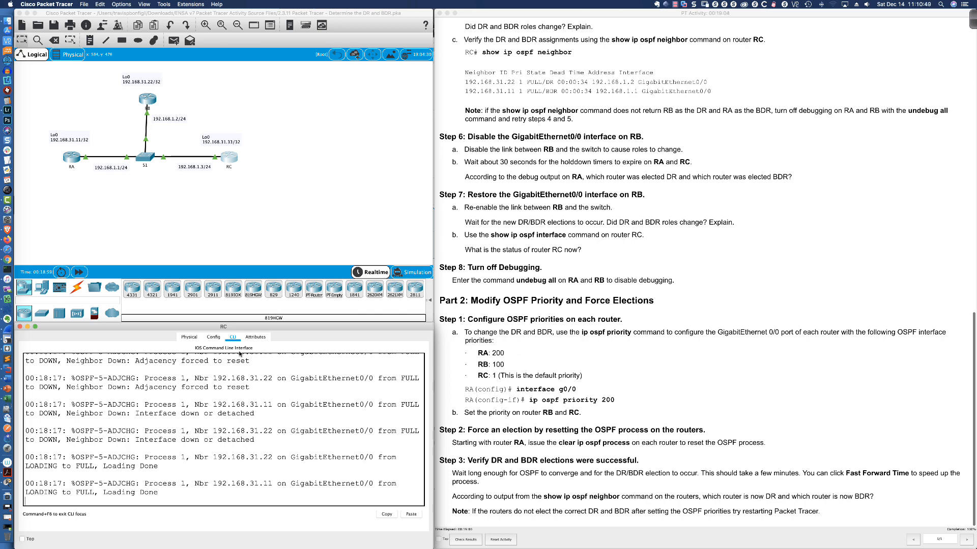
{"action": "left_click", "coordinate": [194, 380]}
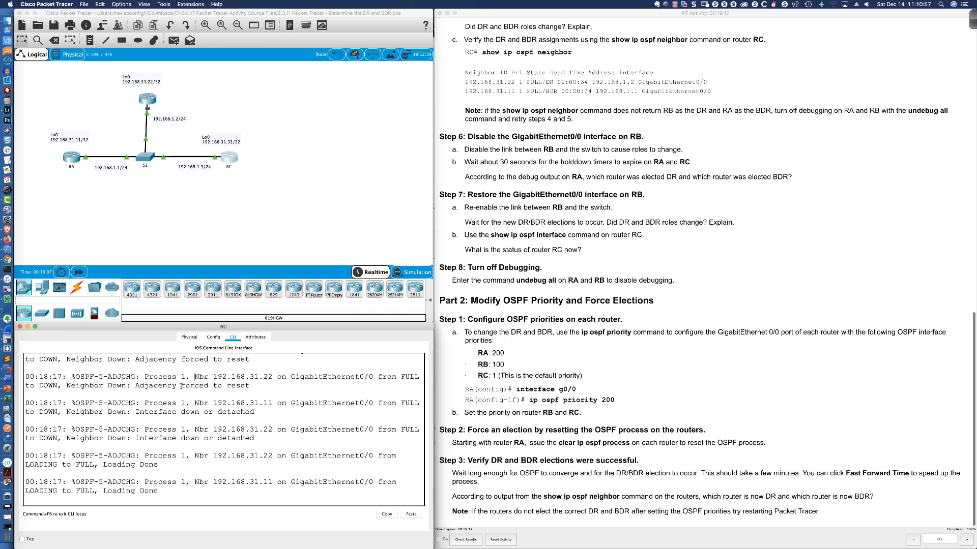
- List RA's OSPF neighbors with "sh ip ospf neigh" and examine the DR/BDR role in each neighbor's State entry
{"action": "left_click", "coordinate": [74, 158]}
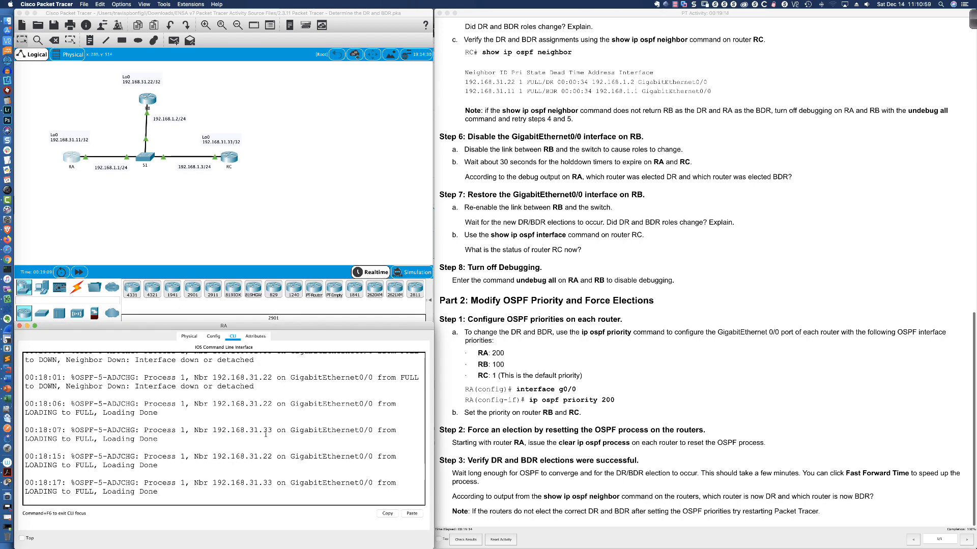
{"action": "key", "text": "Return"}
{"action": "key", "text": "Return"}
{"action": "key", "text": "Return"}
{"action": "key", "text": "Return"}
{"action": "key", "text": "Return"}
{"action": "type", "text": "sh"}
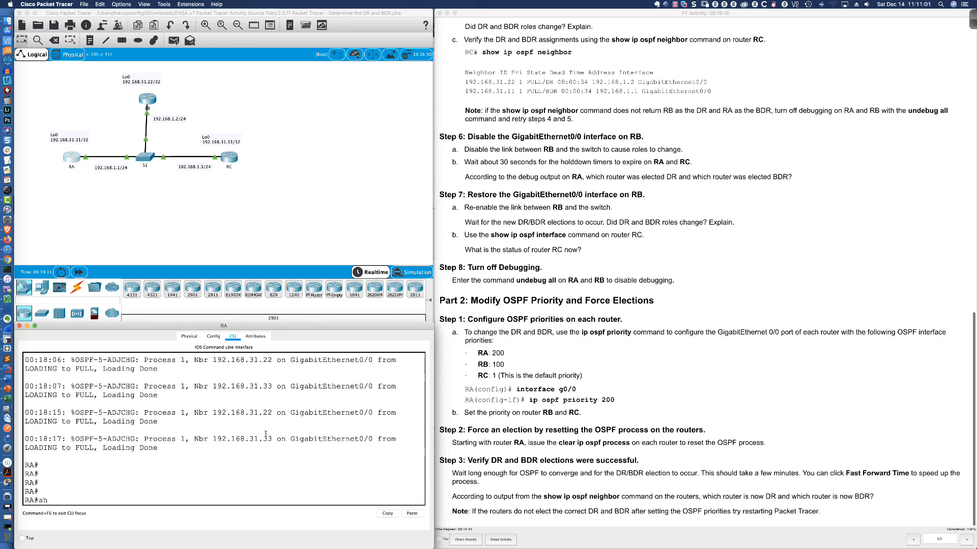
{"action": "type", "text": " ip ospf neigh"}
{"action": "key", "text": "Return"}
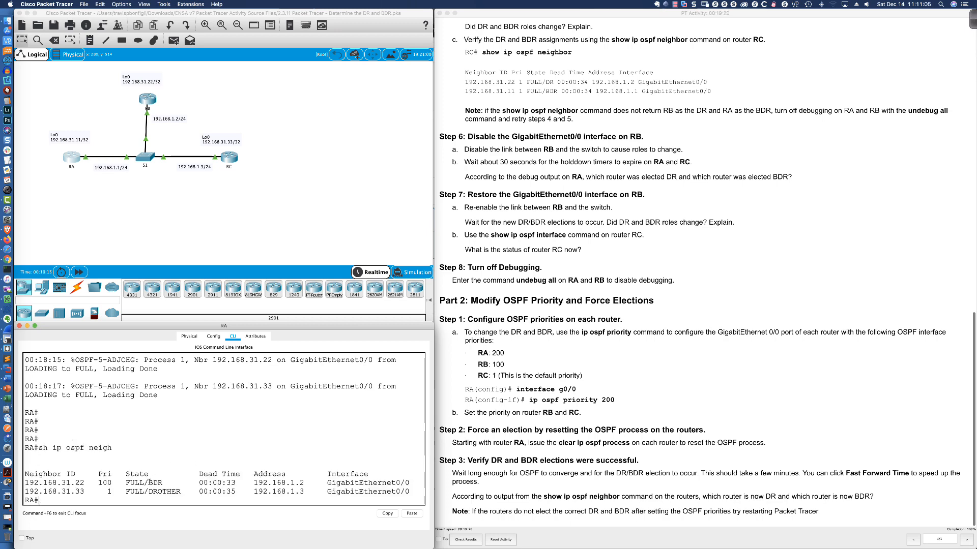
{"action": "left_click_drag", "start_coordinate": [149, 483], "coordinate": [161, 482]}
{"action": "left_click_drag", "start_coordinate": [150, 492], "coordinate": [181, 491]}
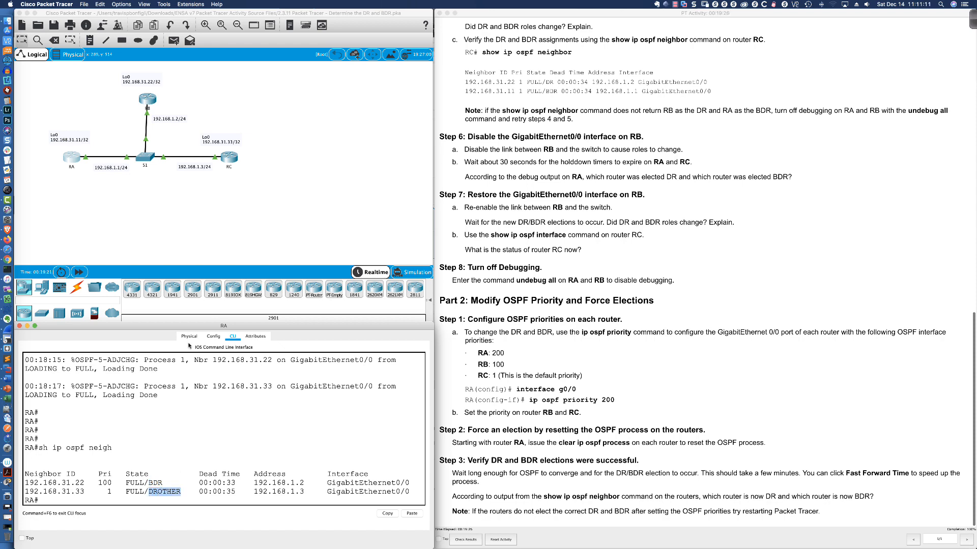
- List RB's OSPF neighbors with "sh ip ospf neigh" and examine the roles of RA and RC
{"action": "left_click", "coordinate": [147, 100]}
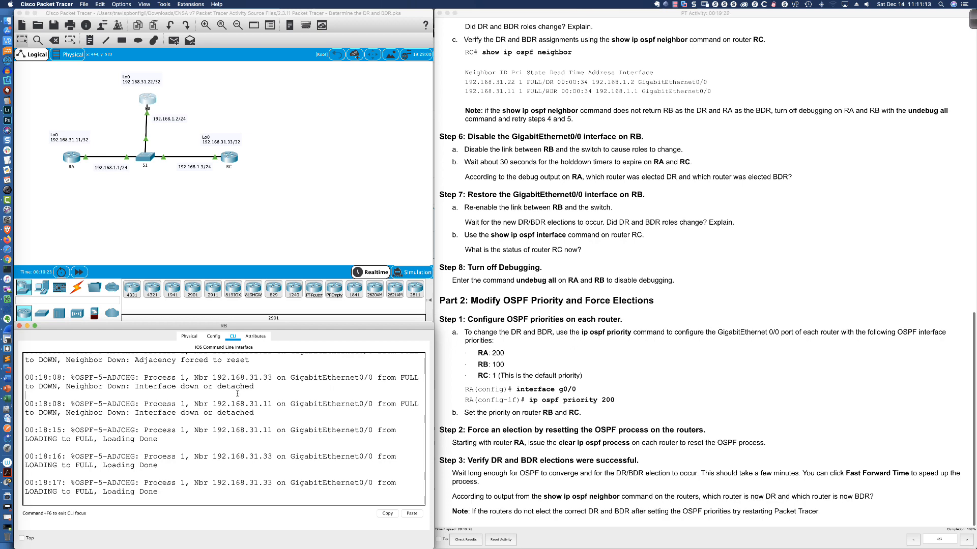
{"action": "key", "text": "Return"}
{"action": "key", "text": "Return"}
{"action": "key", "text": "Return"}
{"action": "type", "text": "sh ip ospf"}
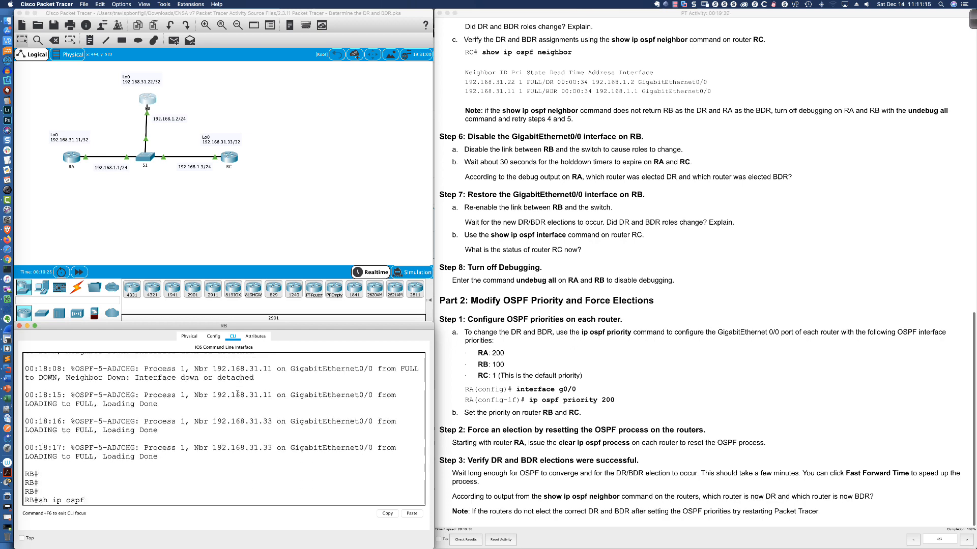
{"action": "type", "text": " neigh"}
{"action": "key", "text": "Return"}
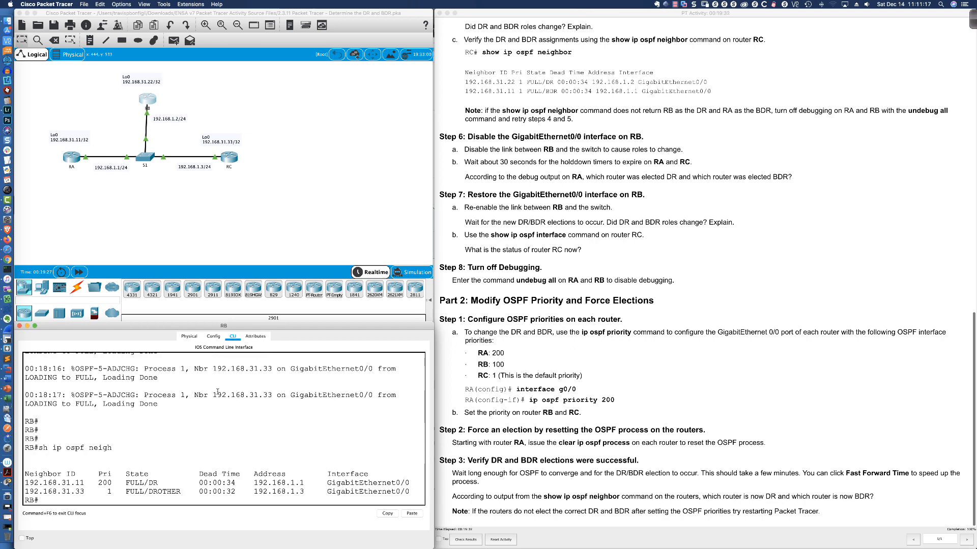
{"action": "double_click", "coordinate": [156, 483]}
{"action": "left_click_drag", "start_coordinate": [148, 492], "coordinate": [180, 491]}
- List RC's OSPF neighbors with "sh ip ospf neigh" and examine the roles of RA and RB
{"action": "left_click", "coordinate": [232, 162]}
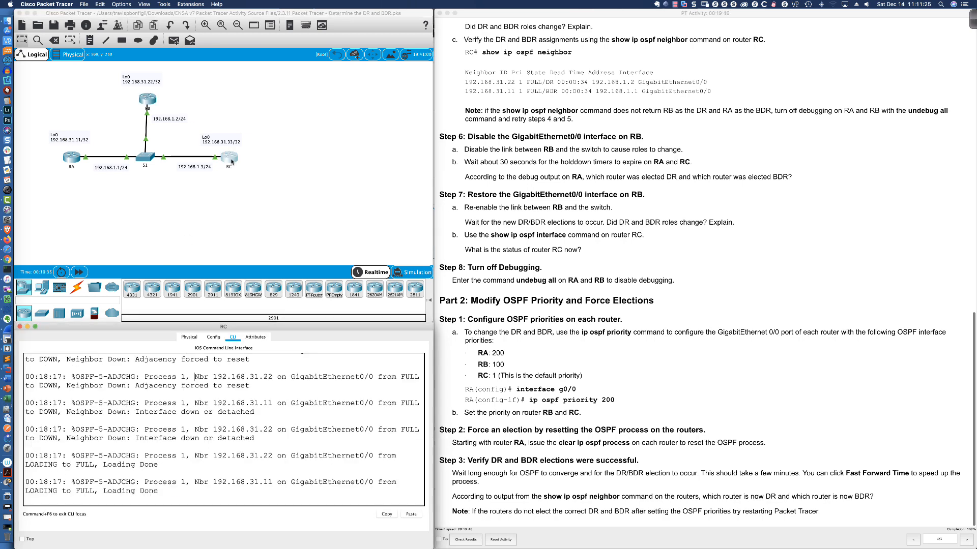
{"action": "key", "text": "Return"}
{"action": "key", "text": "Return"}
{"action": "key", "text": "Return"}
{"action": "key", "text": "Return"}
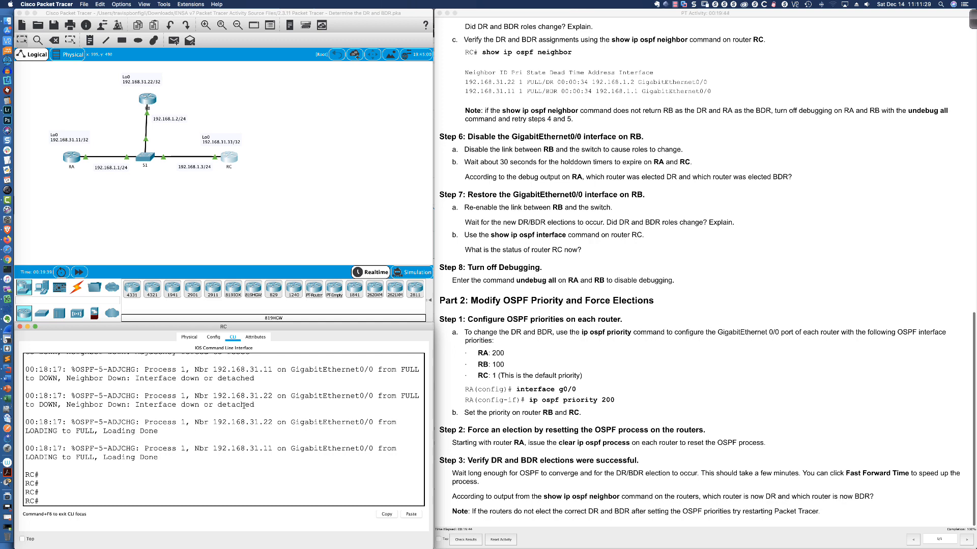
{"action": "type", "text": "c"}
{"action": "type", "text": "h ip ospf neigh"}
{"action": "key", "text": "Return"}
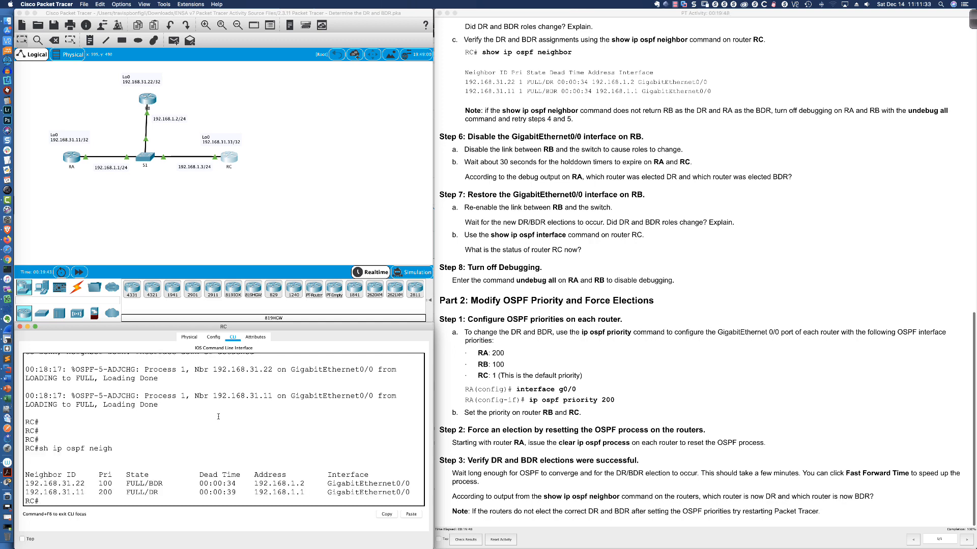
{"action": "left_click_drag", "start_coordinate": [148, 492], "coordinate": [163, 484]}
{"action": "left_click", "coordinate": [192, 290]}
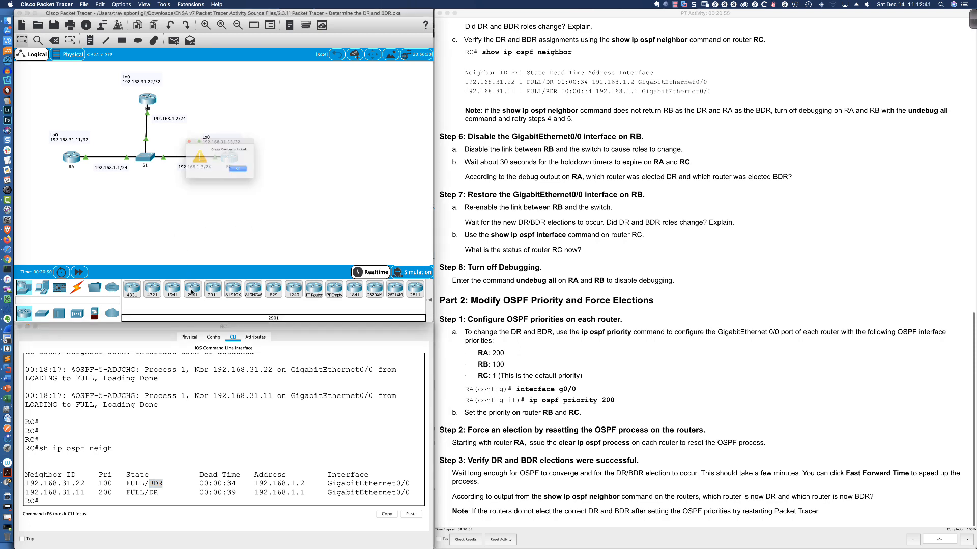
{"action": "left_click", "coordinate": [245, 174]}
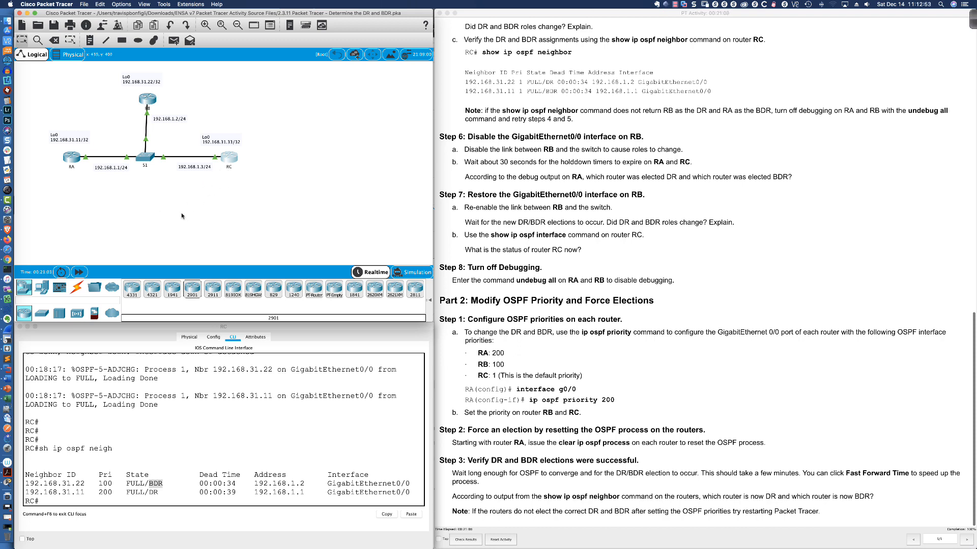
- Switch to SecureCRT and enter global configuration mode on R1-3945E with "en" and "conf t"
{"action": "key", "text": "super+Tab"}
{"action": "key", "text": "super+Tab"}
{"action": "key", "text": "super+Tab"}
{"action": "key", "text": "super+Tab"}
{"action": "key", "text": "super+Tab"}
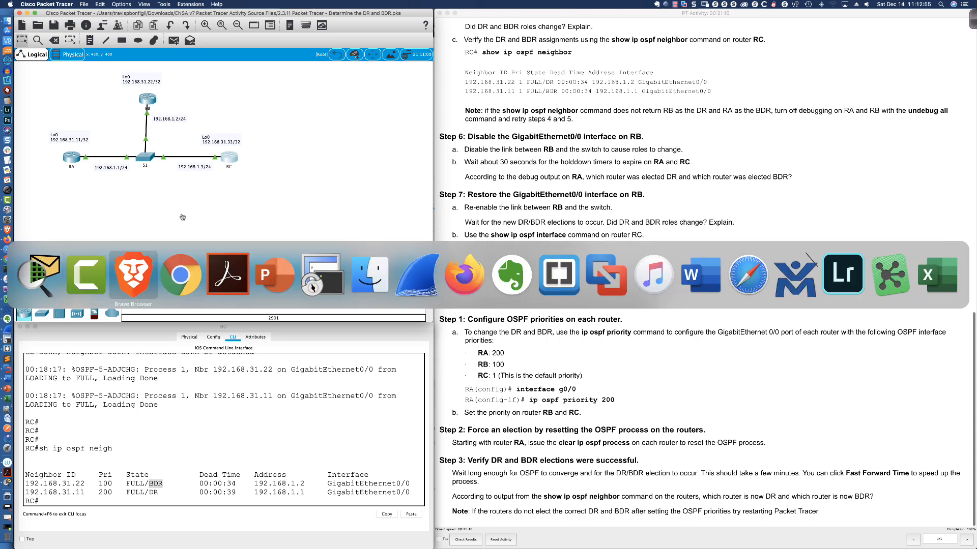
{"action": "key", "text": "super+Tab"}
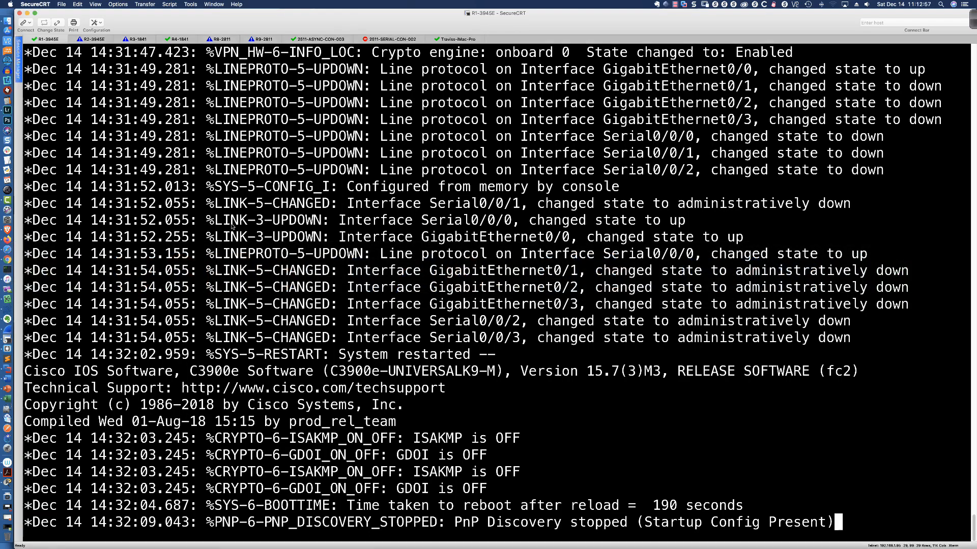
{"action": "key", "text": "Return"}
{"action": "key", "text": "Return"}
{"action": "key", "text": "Return"}
{"action": "key", "text": "Return"}
{"action": "key", "text": "Return"}
{"action": "key", "text": "Return"}
{"action": "key", "text": "Return"}
{"action": "key", "text": "Return"}
{"action": "type", "text": "en"}
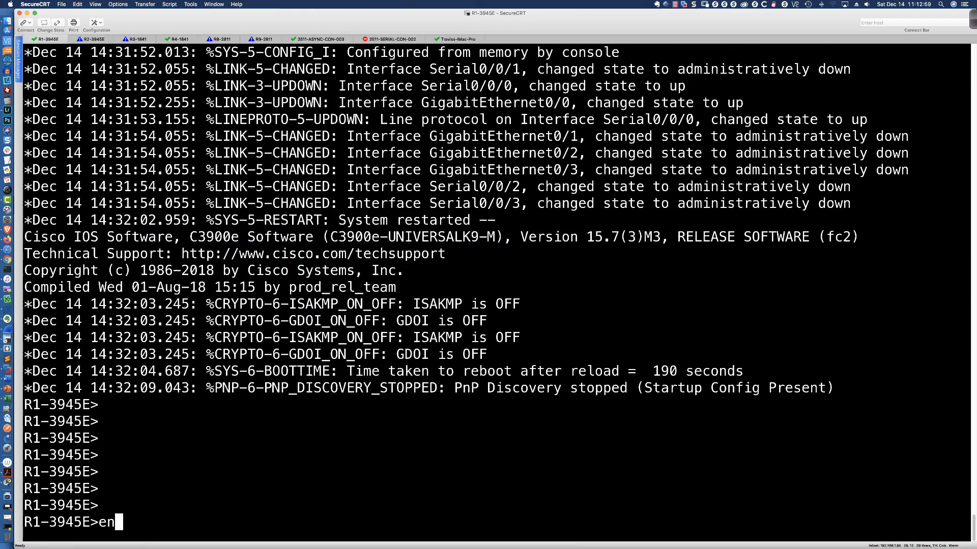
{"action": "key", "text": "Return"}
{"action": "type", "text": "conf t"}
{"action": "key", "text": "Return"}
- Create OSPF process 1 on R1-3945E with "router ospf 1" and set its router ID to 0.0.0.1
{"action": "type", "text": "router ospf 1"}
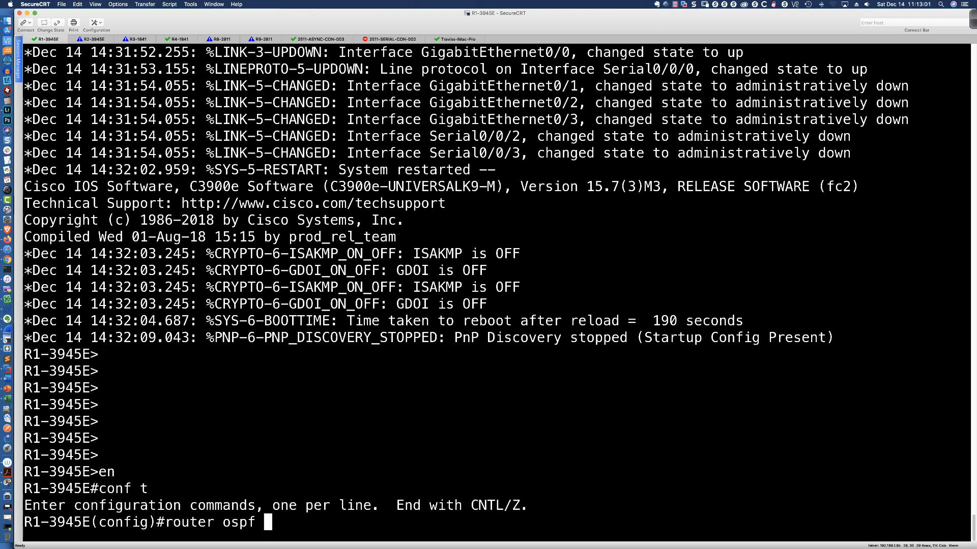
{"action": "key", "text": "Return"}
{"action": "type", "text": "router)#rout"}
{"action": "key", "text": "Tab"}
{"action": "type", "text": "0"}
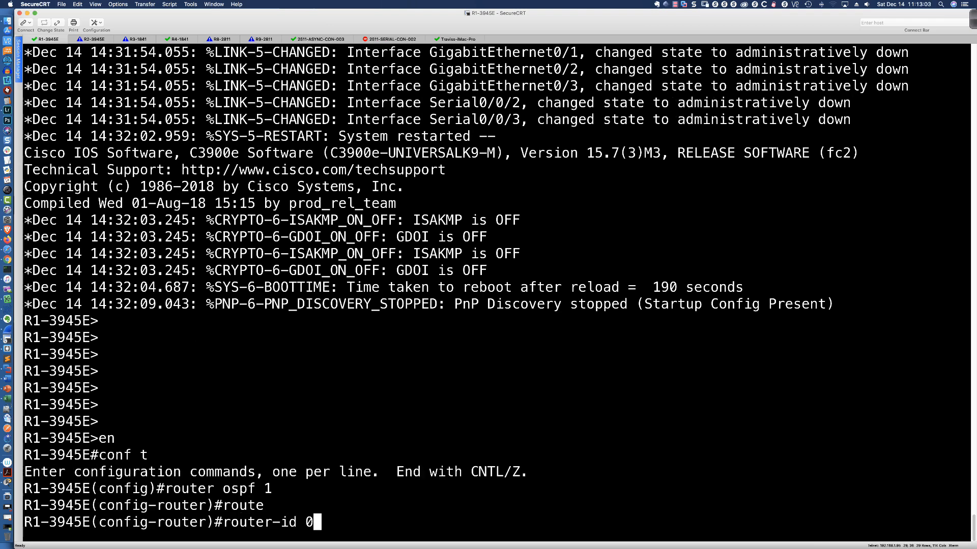
{"action": "type", "text": ".0.0.1"}
{"action": "key", "text": "Return"}
- Enable OSPF on all R1-3945E interfaces with "network 0.0.0.0 0.0.0.0 area 0"
{"action": "type", "text": "net"}
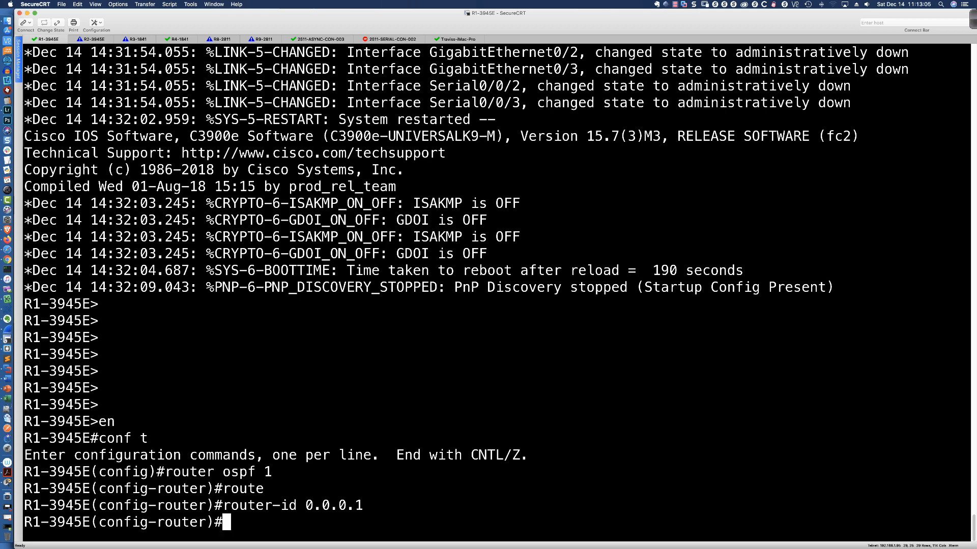
{"action": "key", "text": "Tab"}
{"action": "type", "text": "0.0.0.0 0."}
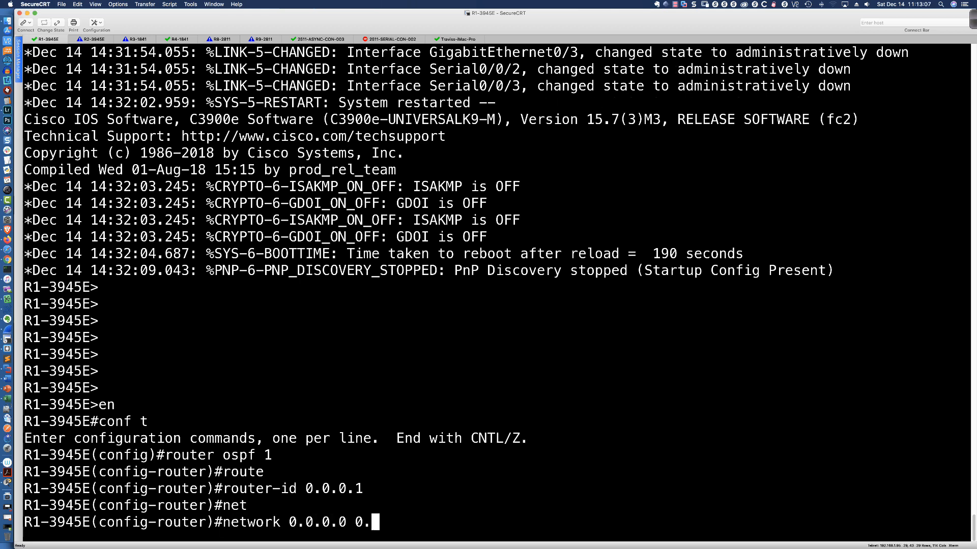
{"action": "type", "text": "0.0.0 area 0"}
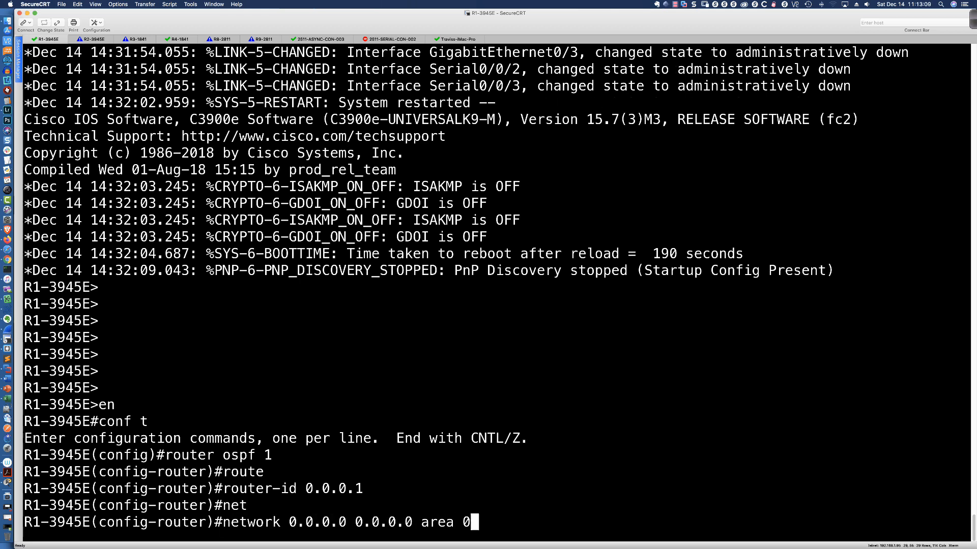
{"action": "key", "text": "Return"}
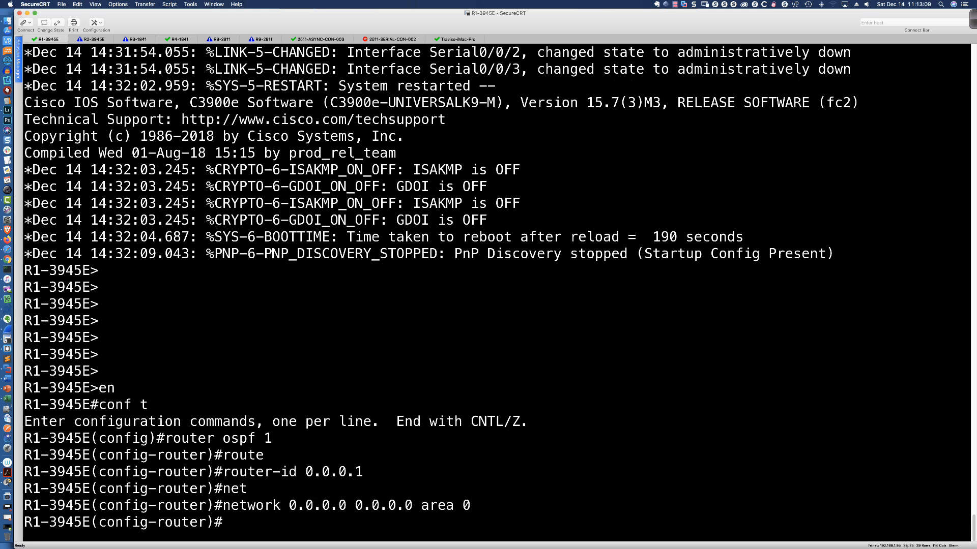
- Switch to the R2-3945E session and enter global configuration mode with "en" and "conf t"
{"action": "left_click", "coordinate": [92, 40]}
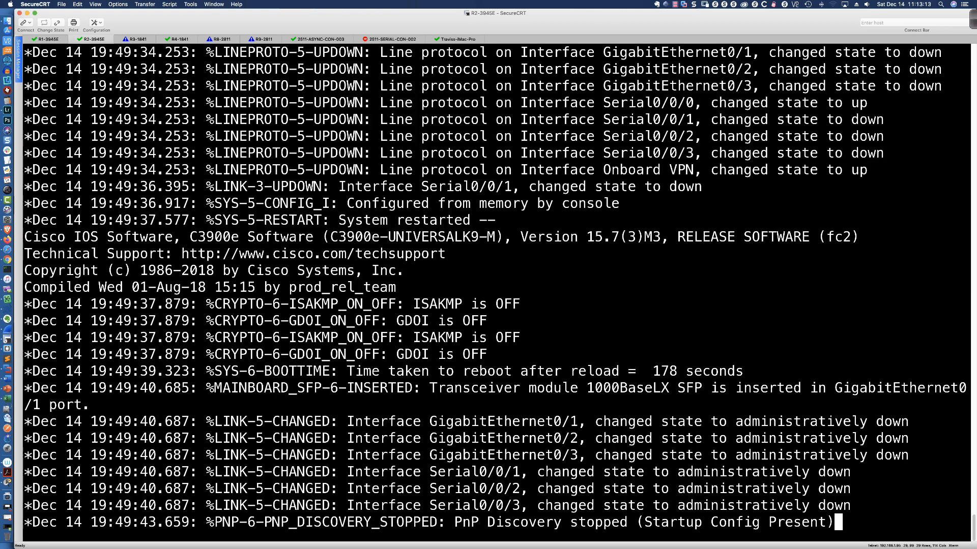
{"action": "key", "text": "Return"}
{"action": "key", "text": "Return"}
{"action": "key", "text": "Return"}
{"action": "key", "text": "Return"}
{"action": "key", "text": "Return"}
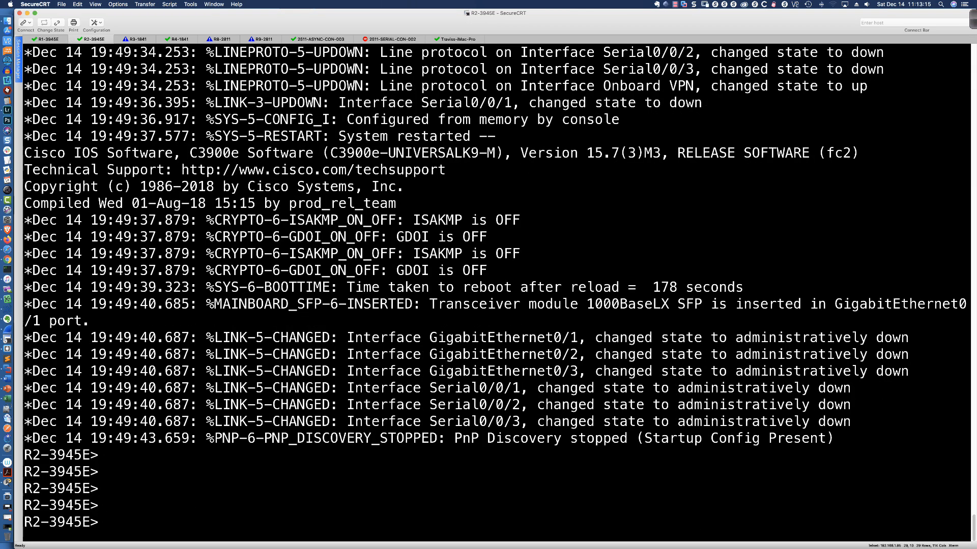
{"action": "type", "text": "en"}
{"action": "key", "text": "Return"}
{"action": "type", "text": "conf t"}
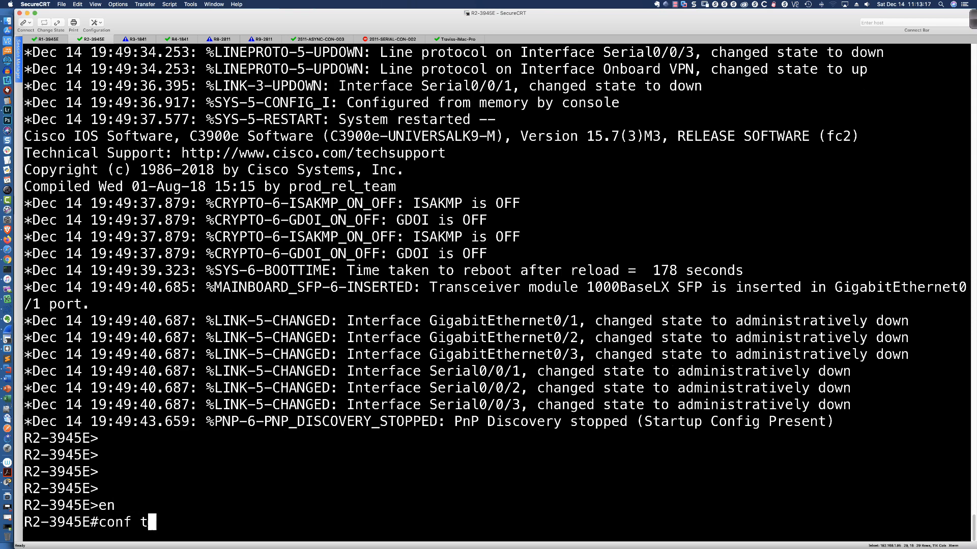
{"action": "key", "text": "Return"}
- Create OSPF process 1 on R2-3945E with "router ospf 1" and set its router ID to 0.0.0.2
{"action": "type", "text": "router sopf"}
{"action": "key", "text": "BackSpace"}
{"action": "key", "text": "BackSpace"}
{"action": "key", "text": "BackSpace"}
{"action": "key", "text": "BackSpace"}
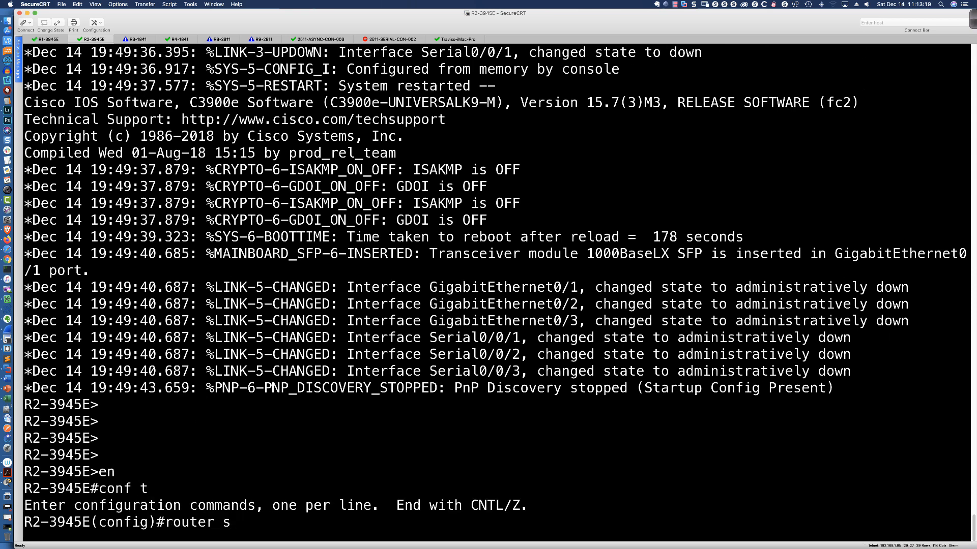
{"action": "type", "text": "ospf 1"}
{"action": "key", "text": "Return"}
{"action": "type", "text": "router)#ro"}
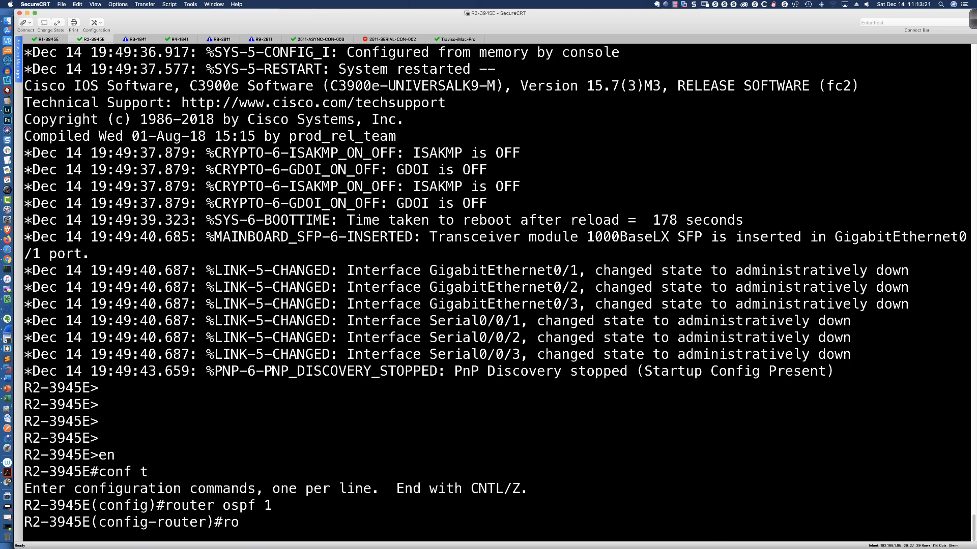
{"action": "key", "text": "Tab"}
{"action": "type", "text": "0.0.0.2"}
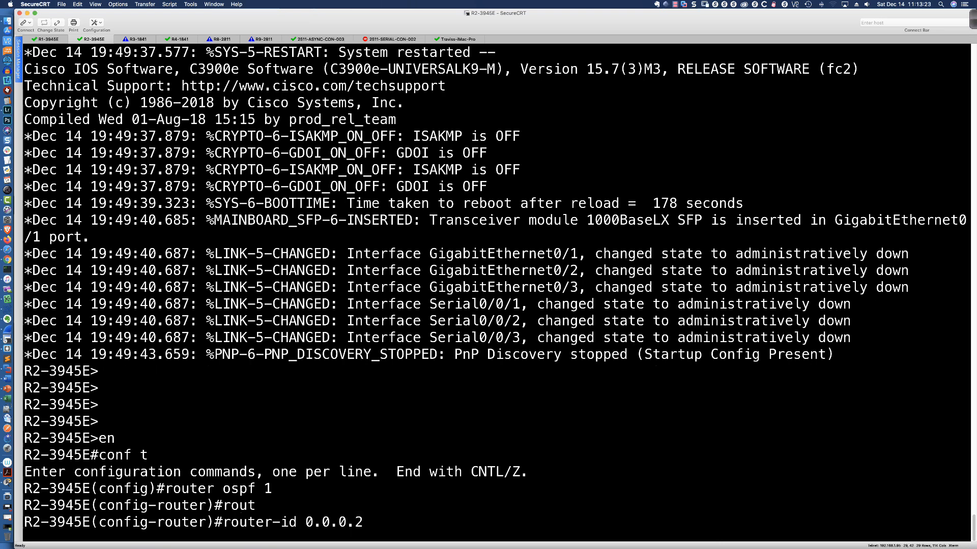
{"action": "key", "text": "Return"}
- Enable OSPF on all R2-3945E interfaces with "network 0.0.0.0 0.0.0.0 area 0"
{"action": "type", "text": "net"}
{"action": "key", "text": "Tab"}
{"action": "type", "text": "0.0"}
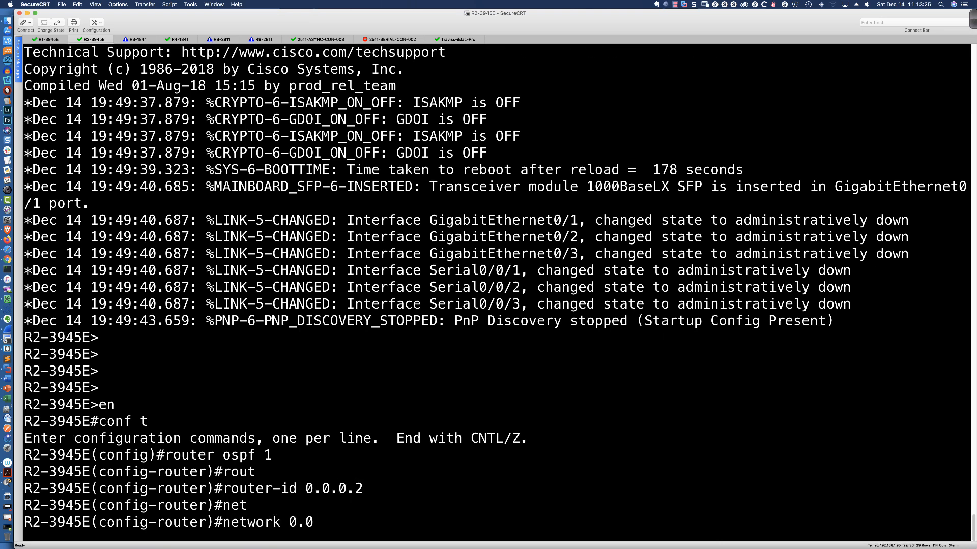
{"action": "type", "text": ".0.00.0.0 area"}
{"action": "key", "text": "BackSpace"}
{"action": "key", "text": "BackSpace"}
{"action": "key", "text": "BackSpace"}
{"action": "key", "text": "BackSpace"}
{"action": "key", "text": "BackSpace"}
{"action": "type", "text": ".0 area 0"}
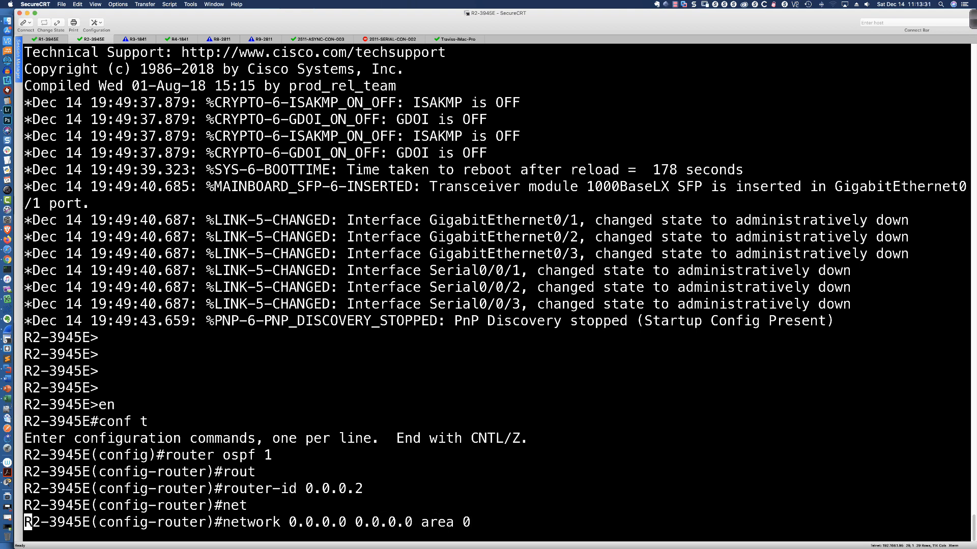
{"action": "key", "text": "Return"}
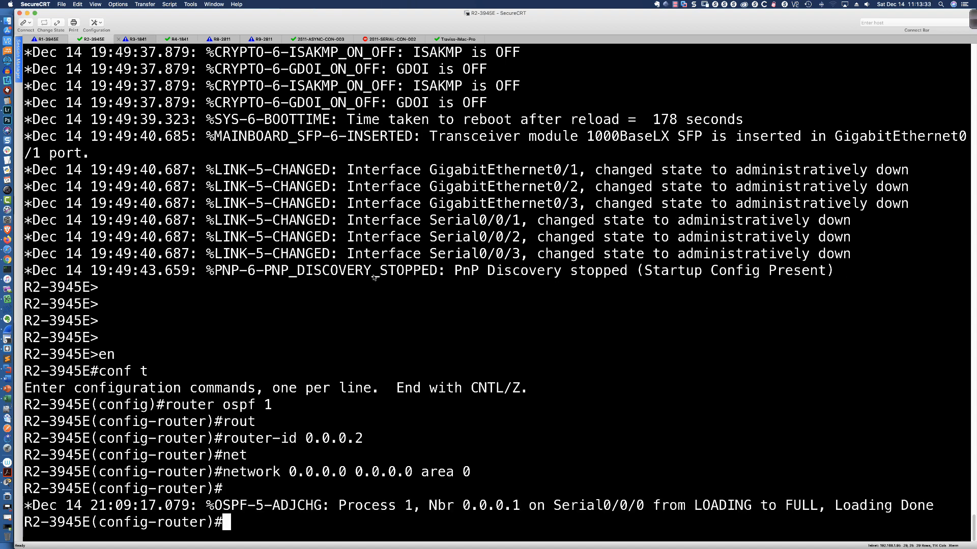
- Switch to the R3 session and enter global configuration mode on R3-2911 with "en" and "conf t"
{"action": "key", "text": "ctrl+Tab"}
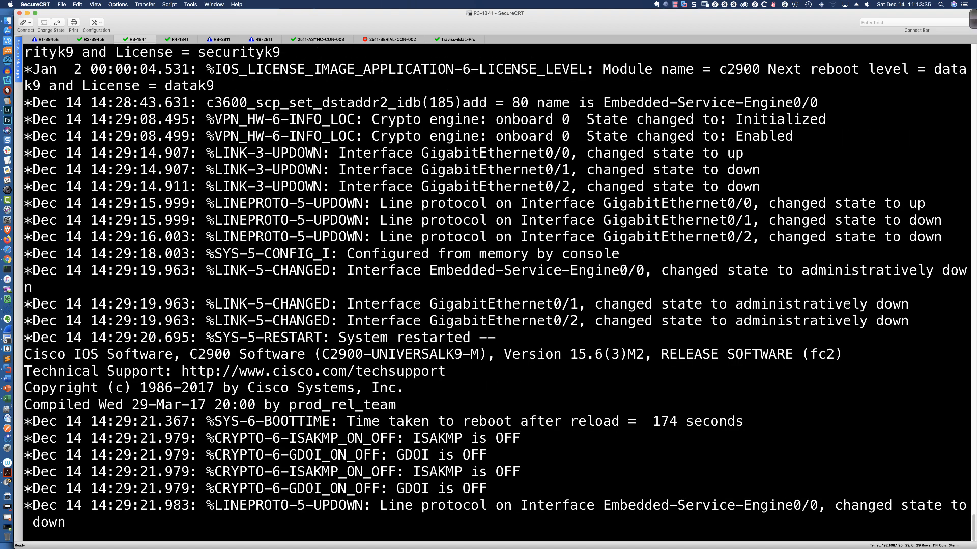
{"action": "key", "text": "Return"}
{"action": "key", "text": "Return"}
{"action": "key", "text": "Return"}
{"action": "key", "text": "Return"}
{"action": "type", "text": "en"}
{"action": "key", "text": "Return"}
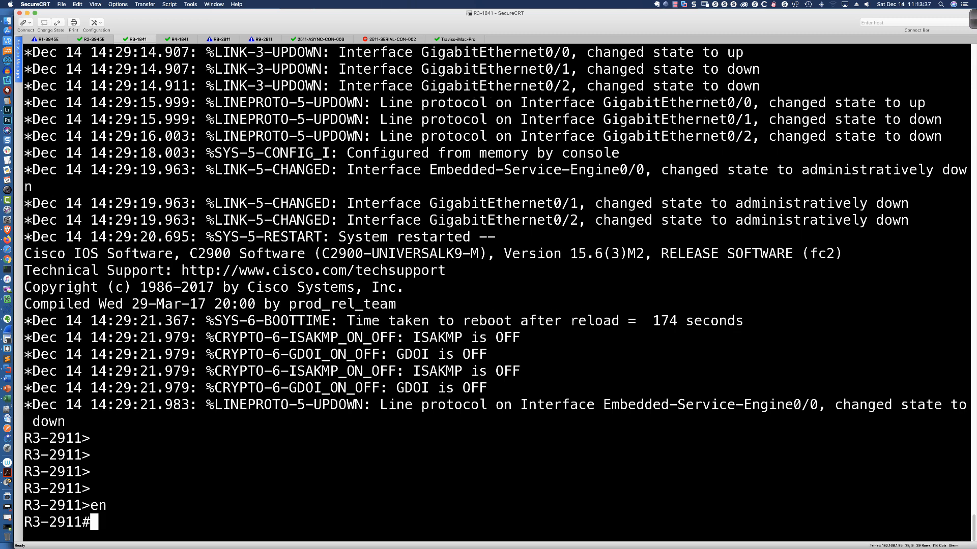
{"action": "type", "text": "conf t"}
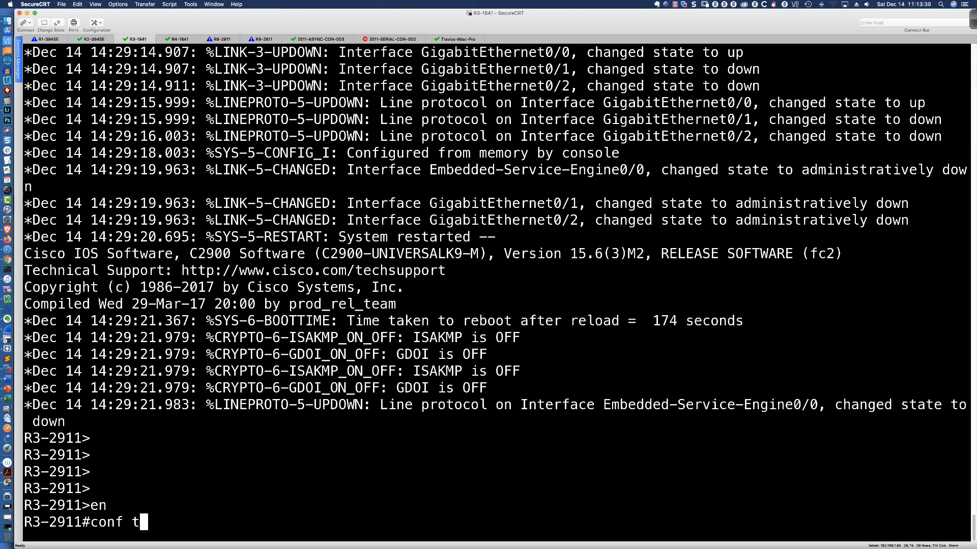
{"action": "key", "text": "Return"}
- Create OSPF process 1 on R3-2911 with "router ospf 1" and set its router ID to 0.0.0.3
{"action": "type", "text": "router ospf 1"}
{"action": "key", "text": "Return"}
{"action": "type", "text": "router)#route"}
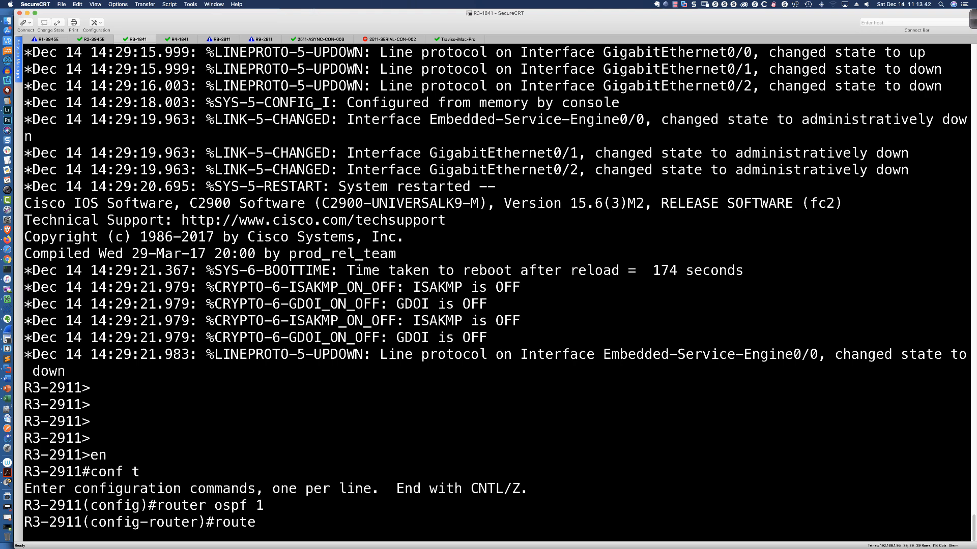
{"action": "key", "text": "Tab"}
{"action": "type", "text": "0.0.0.3"}
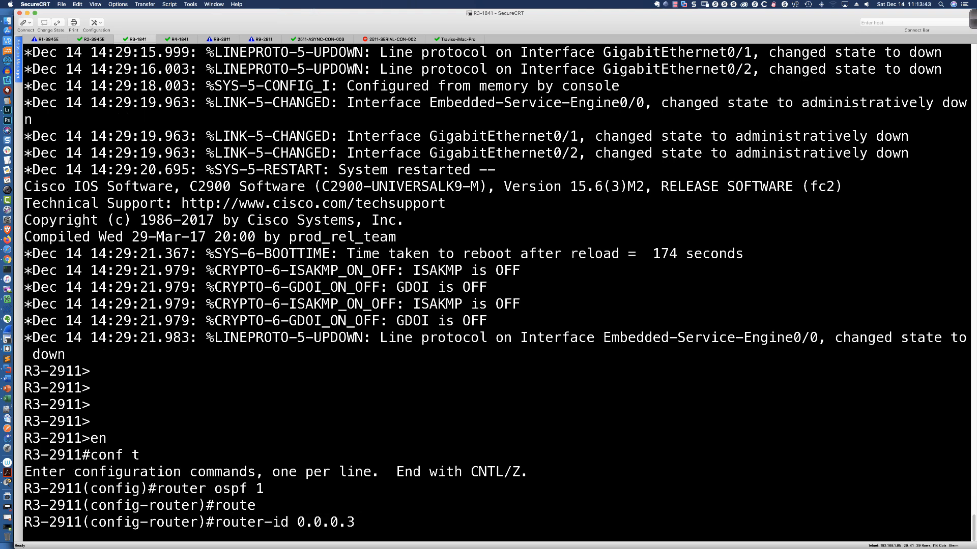
{"action": "key", "text": "Return"}
- Enable OSPF on all R3-2911 interfaces with "network 0.0.0.0 0.0.0.0 area 0"
{"action": "type", "text": "net"}
{"action": "key", "text": "Tab"}
{"action": "type", "text": "0.0."}
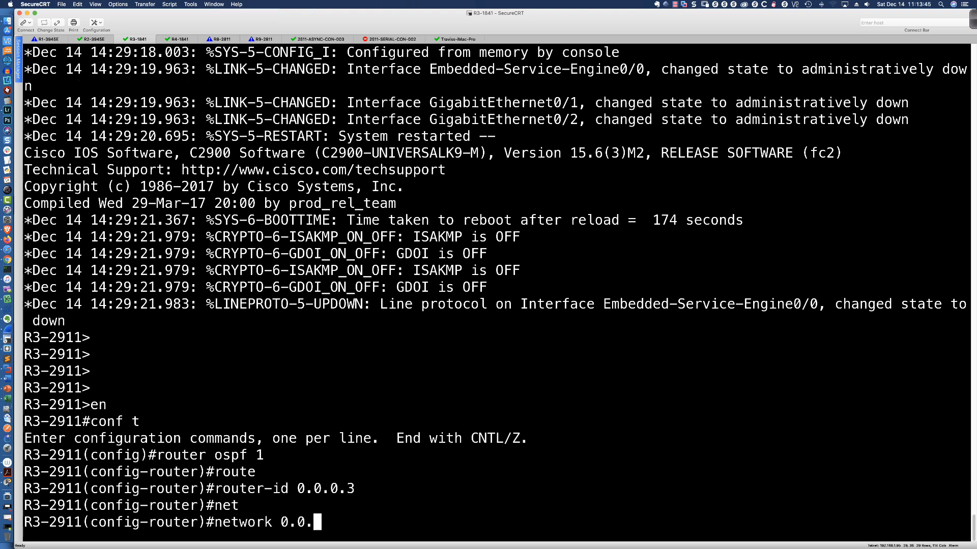
{"action": "type", "text": "0.0 0.0.0.0"}
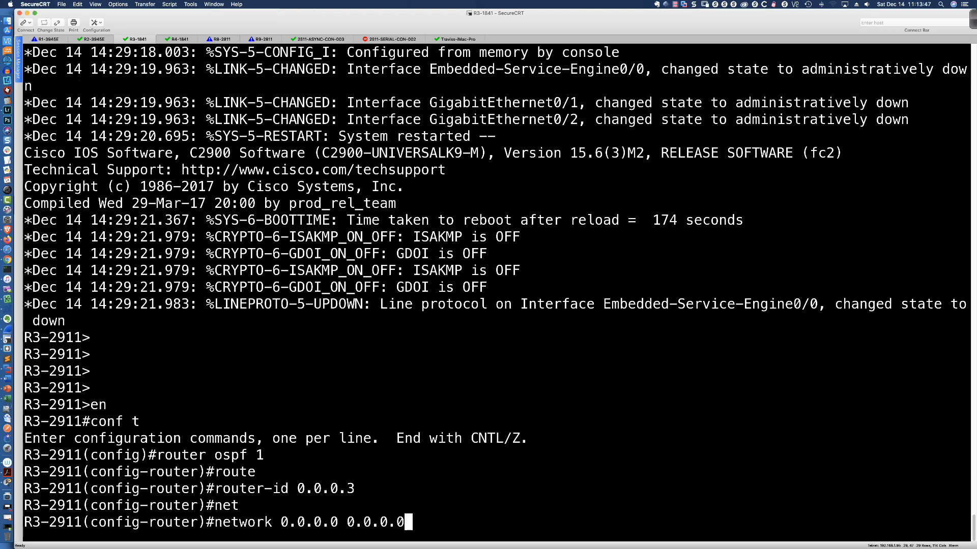
{"action": "type", "text": " area 0"}
{"action": "key", "text": "Return"}
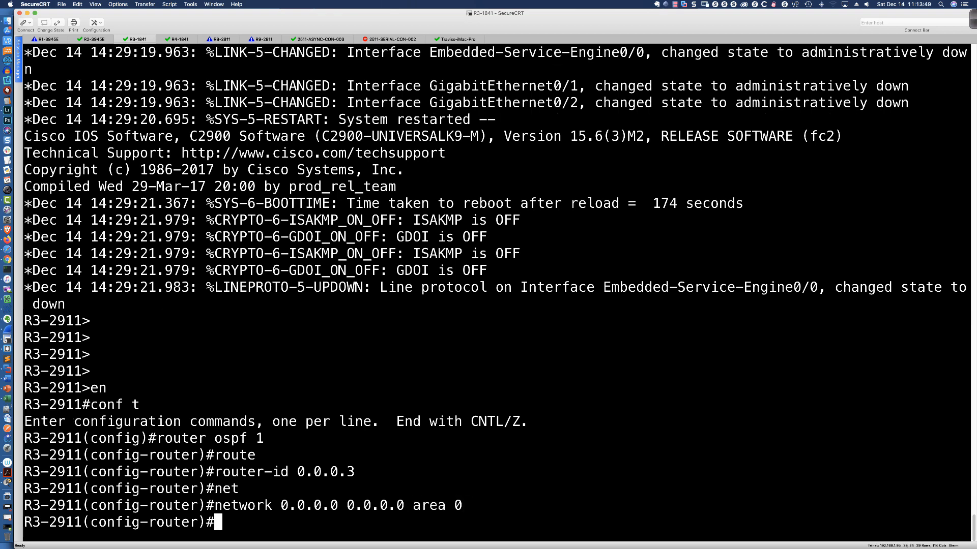
- Switch to the R9-2811 session and enter global configuration mode with "en" and "conf t"
{"action": "left_click", "coordinate": [221, 39]}
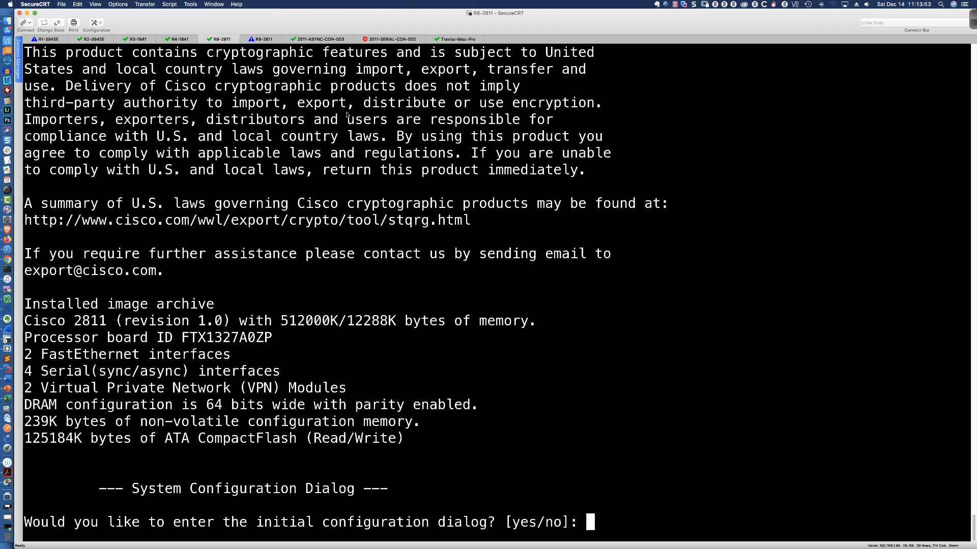
{"action": "left_click", "coordinate": [262, 39]}
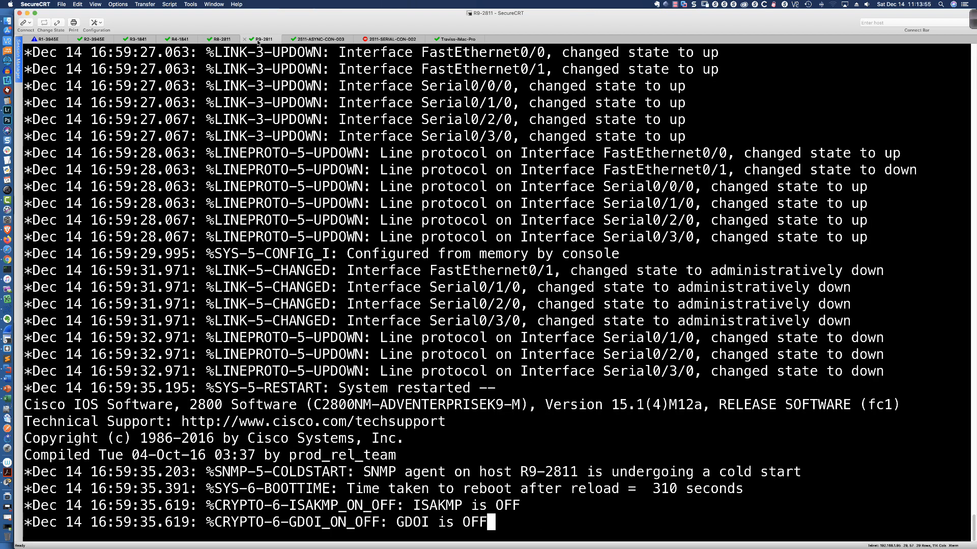
{"action": "key", "text": "Return"}
{"action": "key", "text": "Return"}
{"action": "key", "text": "Return"}
{"action": "key", "text": "Return"}
{"action": "key", "text": "Return"}
{"action": "key", "text": "Return"}
{"action": "key", "text": "Return"}
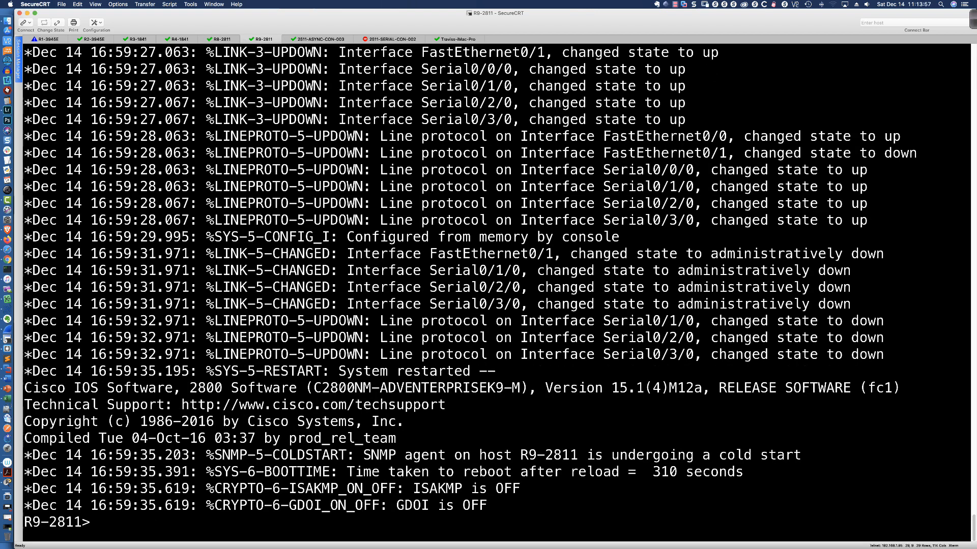
{"action": "type", "text": "en"}
{"action": "key", "text": "Return"}
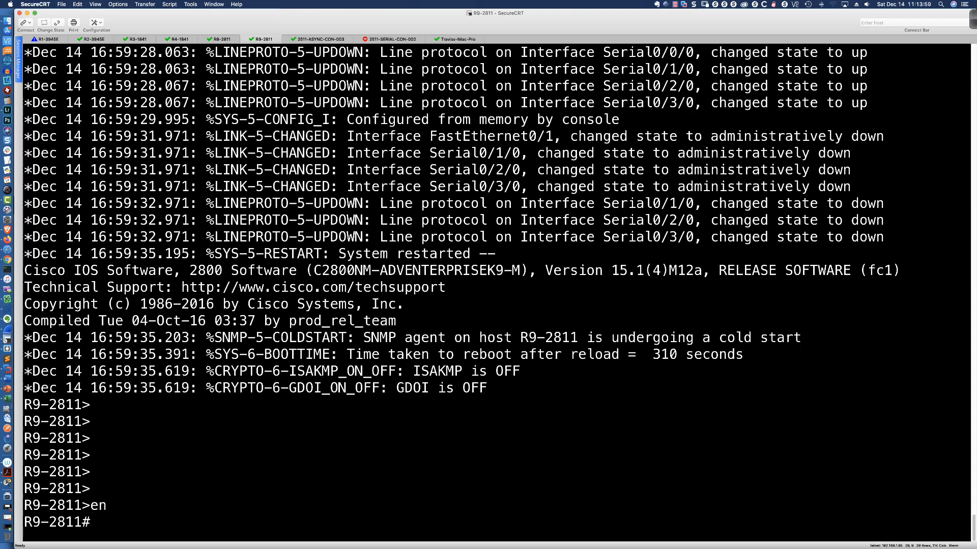
{"action": "type", "text": "conf t"}
{"action": "key", "text": "Return"}
- Create OSPF process 1 on R9-2811 with "router ospf 1" and set its router ID to 0.0.0.9
{"action": "type", "text": "router ospf 1"}
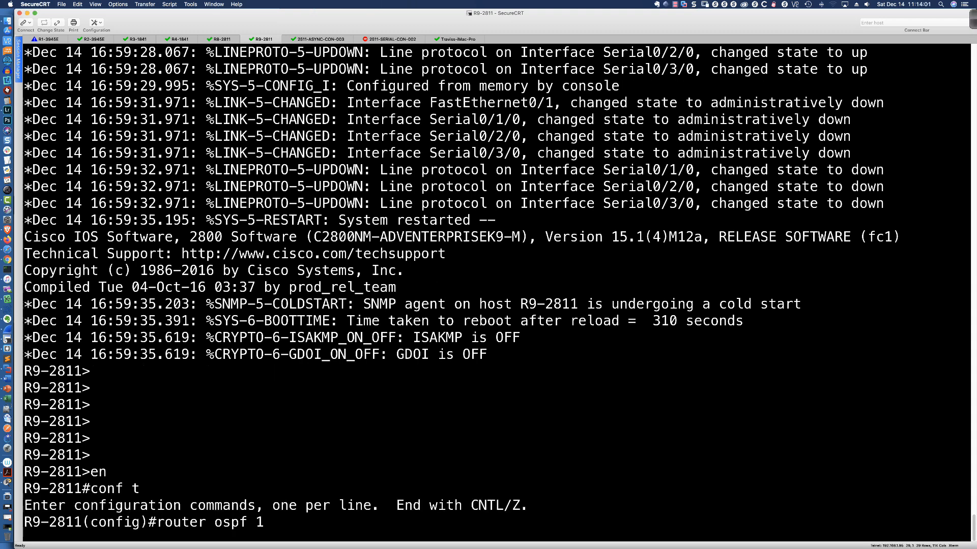
{"action": "key", "text": "Return"}
{"action": "type", "text": "router)#ro"}
{"action": "key", "text": "Tab"}
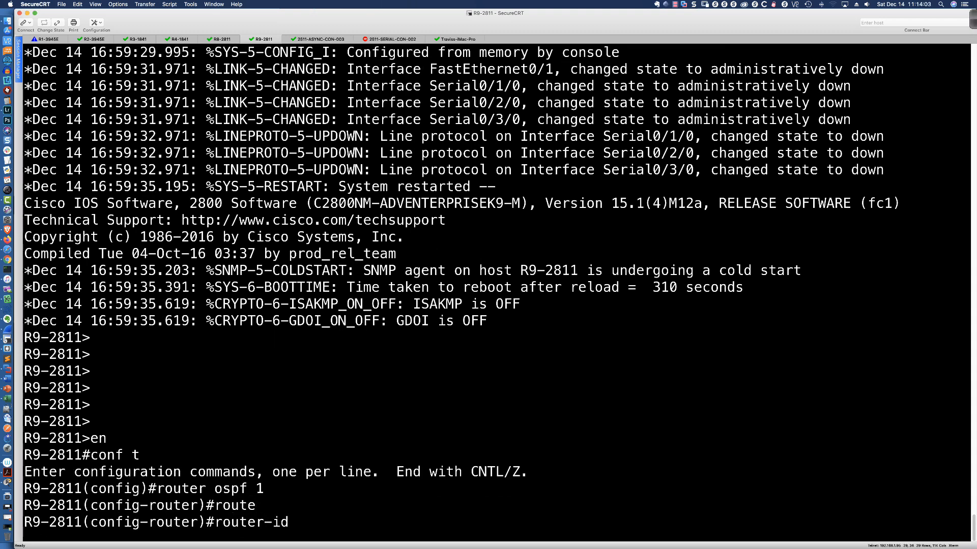
{"action": "type", "text": "0.0.0.9"}
{"action": "key", "text": "Return"}
{"action": "key", "text": "Return"}
{"action": "key", "text": "Return"}
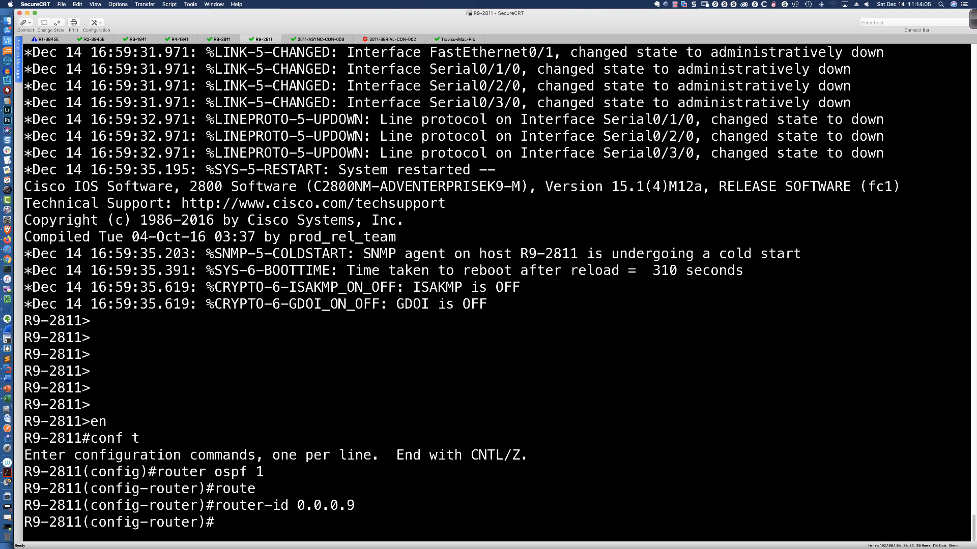
- Enable OSPF on all R9-2811 interfaces with "network 0.0.0.0 0.0.0.0 area 0"
{"action": "type", "text": "net"}
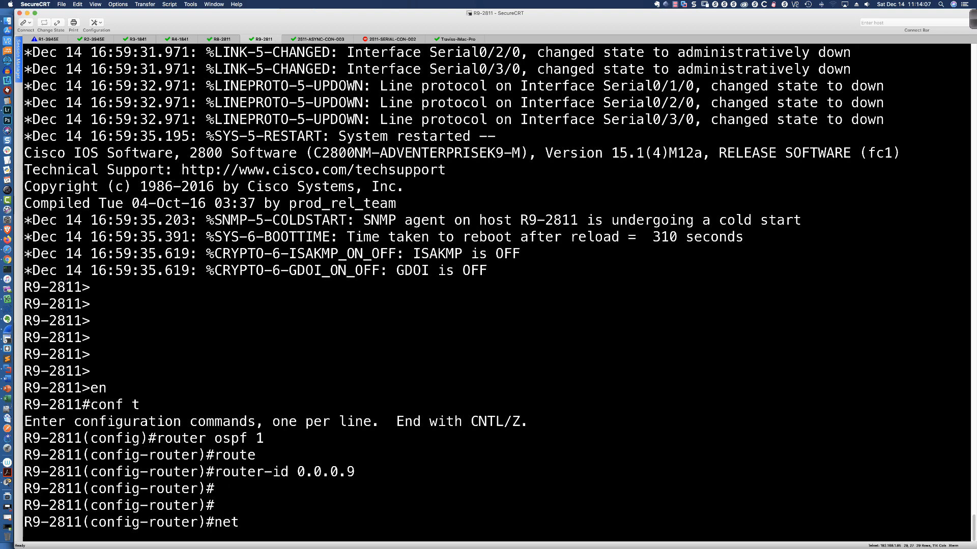
{"action": "key", "text": "Tab"}
{"action": "type", "text": "0.0.0.0 0.0.0.0"}
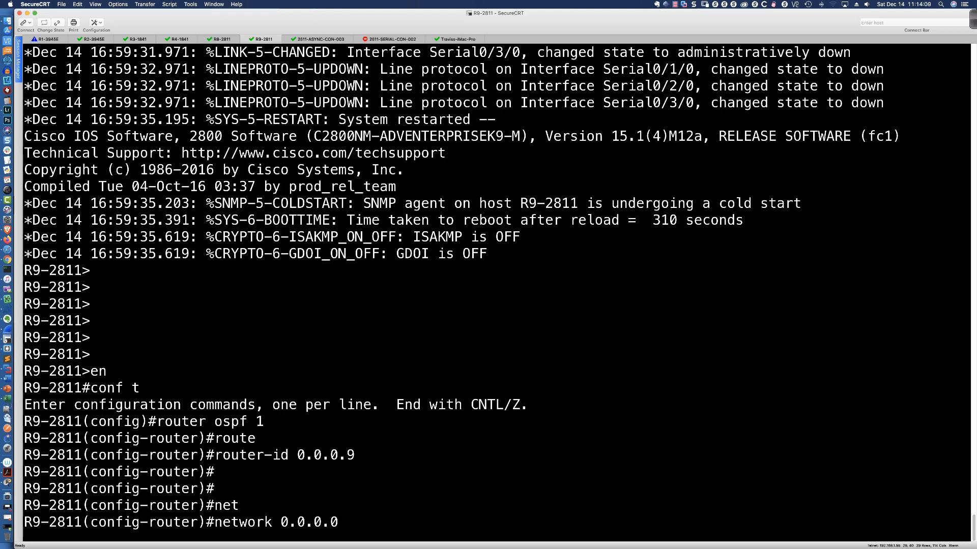
{"action": "type", "text": " area 0"}
{"action": "key", "text": "Return"}
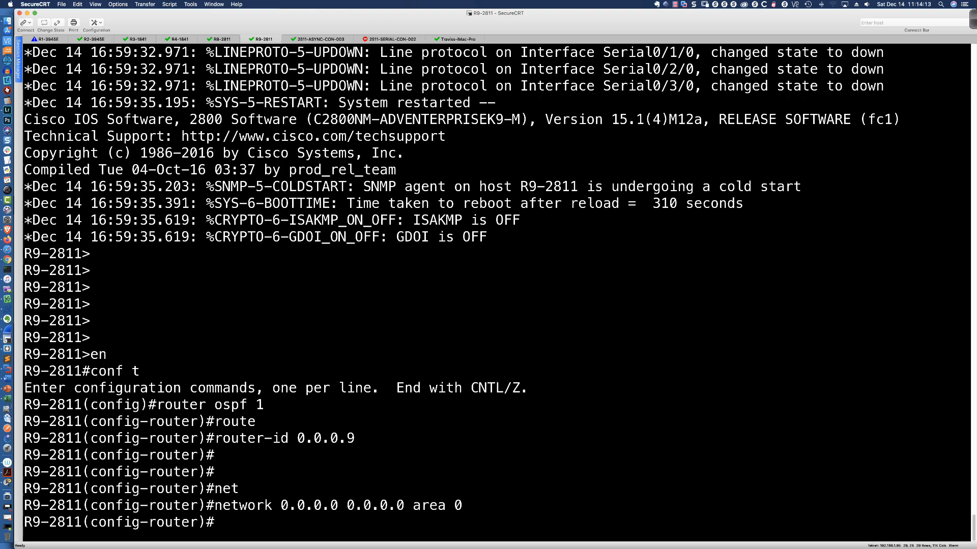
{"action": "key", "text": "Return"}
{"action": "key", "text": "Return"}
{"action": "key", "text": "Return"}
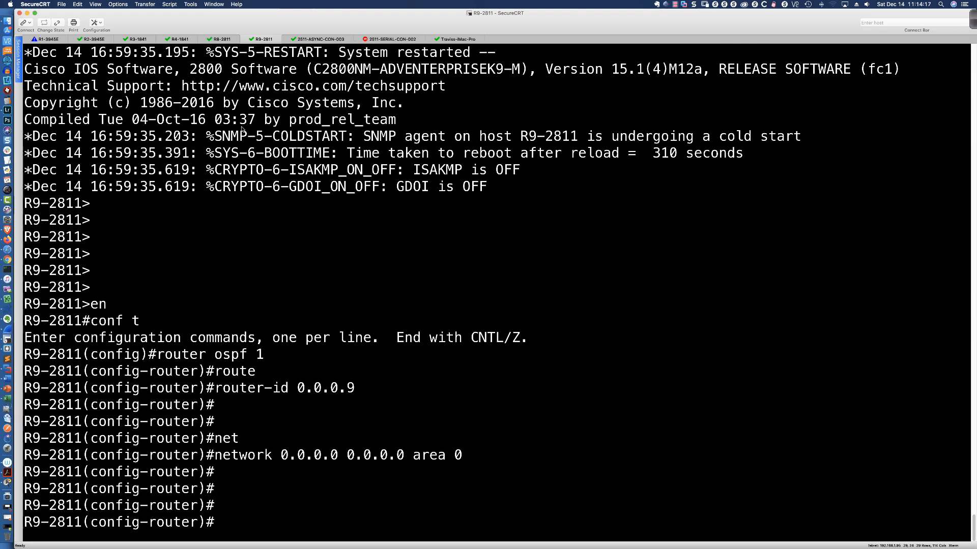
- Check the R1-3945E session for adjacency messages, then return to R9-2811 and list its interfaces with "do sh ip int bri"
{"action": "left_click", "coordinate": [49, 41]}
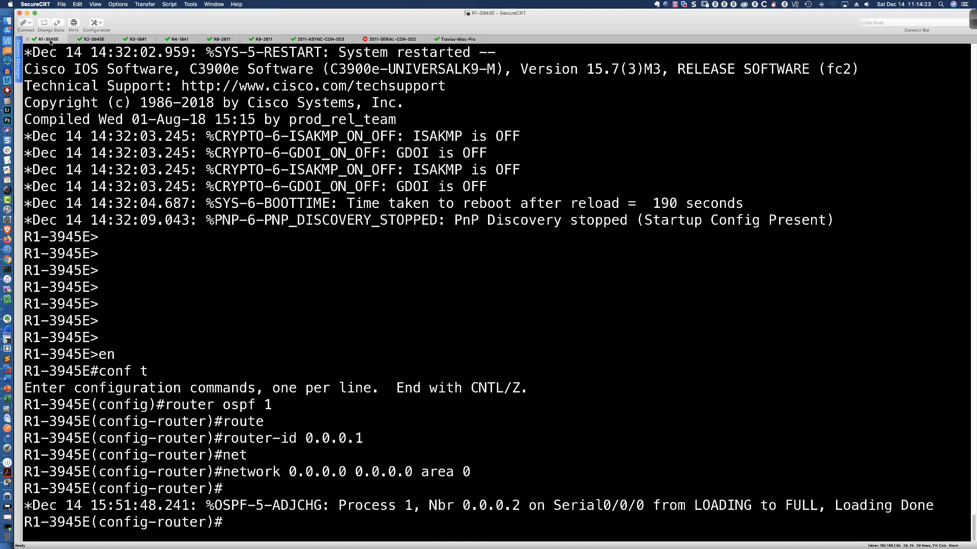
{"action": "left_click", "coordinate": [258, 40]}
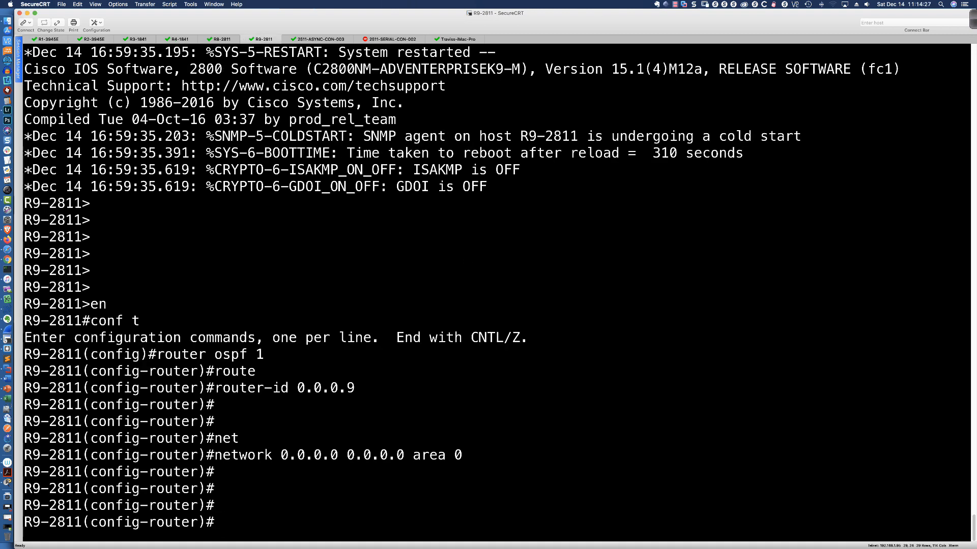
{"action": "type", "text": "do sh ip int bri"}
{"action": "key", "text": "Return"}
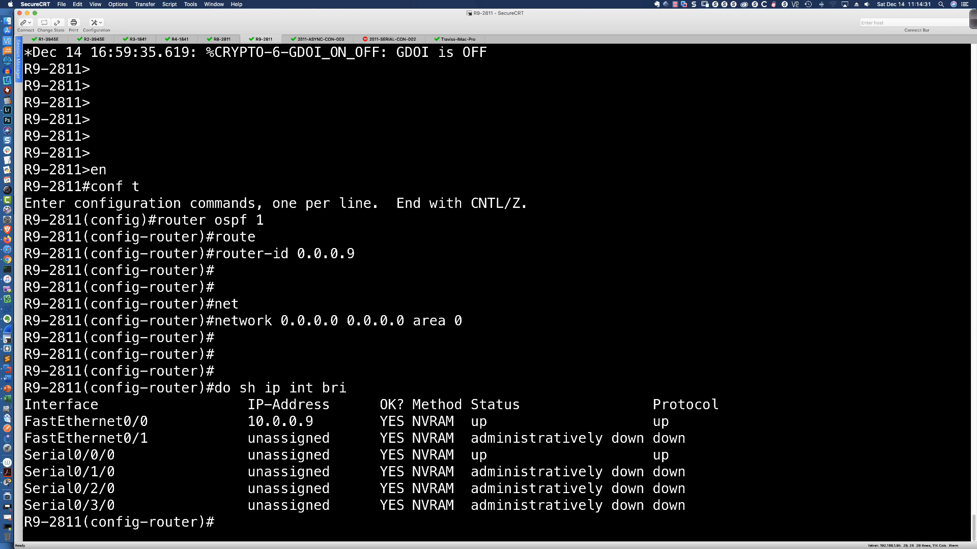
- Test connectivity from R9-2811 by pinging 10.0.0.1, 10.0.0.2 and 10.0.0.3 with "do ping"
{"action": "type", "text": "do ping 10.0.0"}
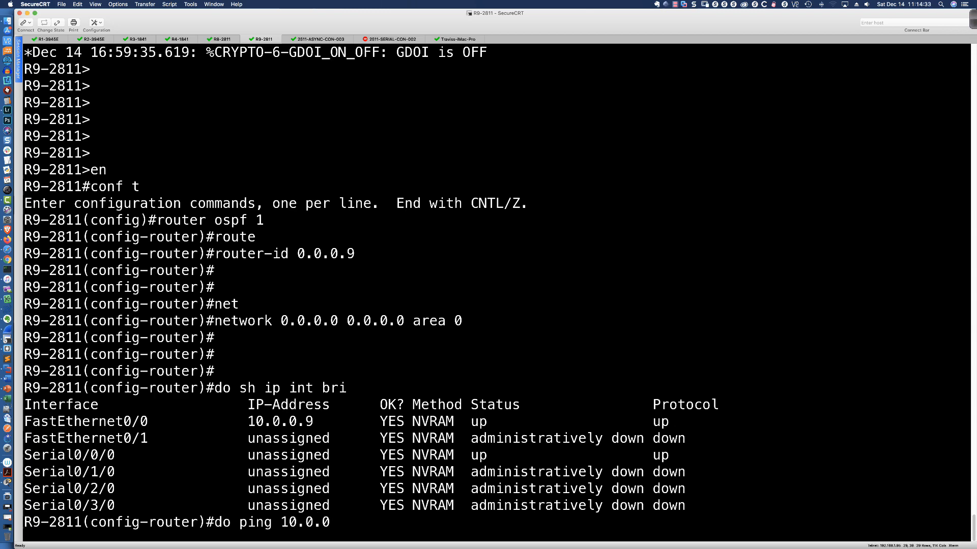
{"action": "type", "text": ".1"}
{"action": "key", "text": "Return"}
{"action": "key", "text": "Up"}
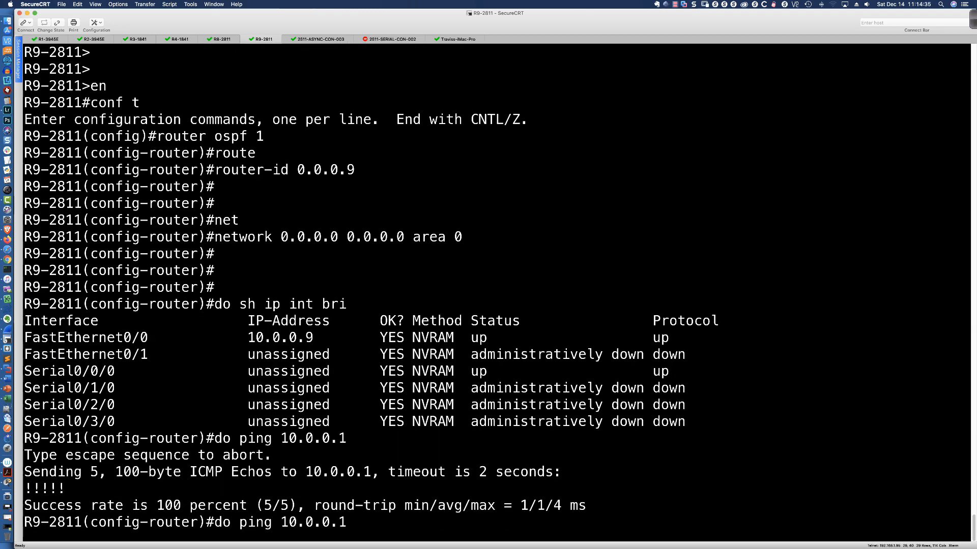
{"action": "key", "text": "BackSpace"}
{"action": "type", "text": "2"}
{"action": "key", "text": "Return"}
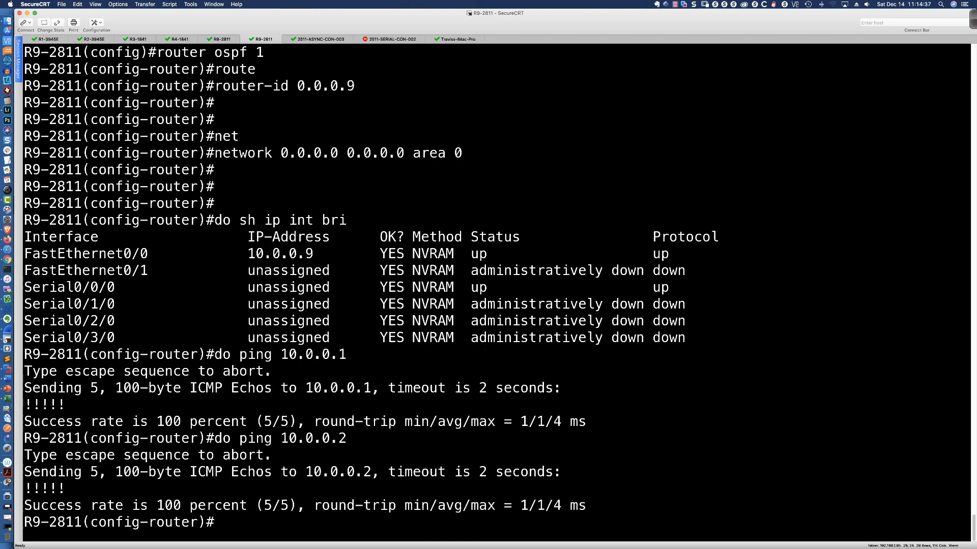
{"action": "key", "text": "Up"}
{"action": "key", "text": "BackSpace"}
{"action": "type", "text": "3"}
{"action": "key", "text": "Return"}
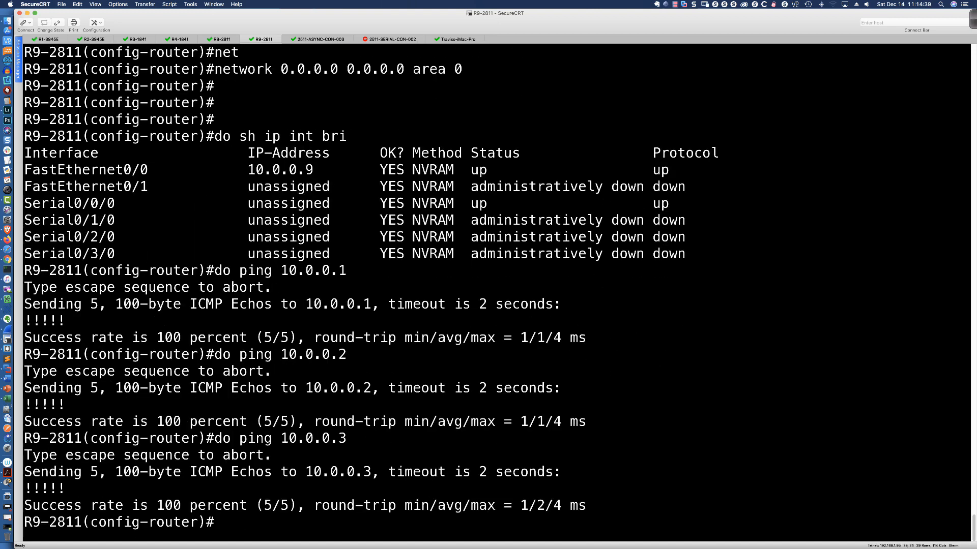
{"action": "key", "text": "Return"}
{"action": "key", "text": "Return"}
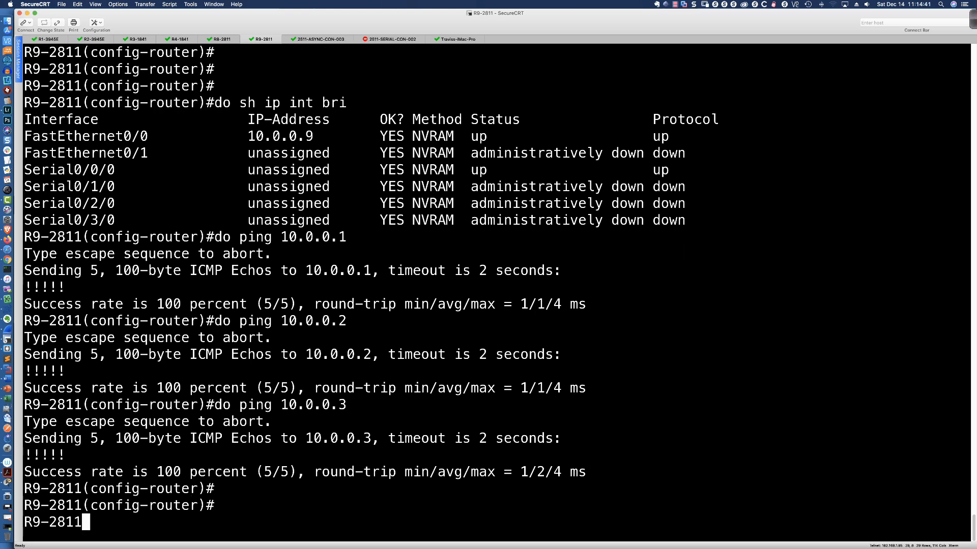
- Display the OSPF section of R9-2811's running configuration with "do sh run | sec router ospf"
{"action": "key", "text": "Return"}
{"action": "key", "text": "Return"}
{"action": "key", "text": "Return"}
{"action": "key", "text": "Return"}
{"action": "type", "text": "do shr un"}
{"action": "key", "text": "BackSpace"}
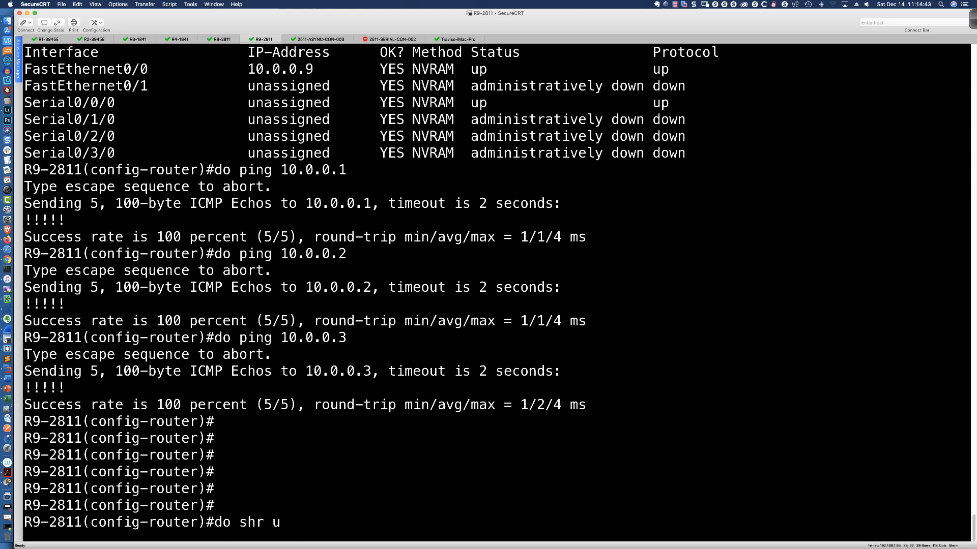
{"action": "key", "text": "BackSpace"}
{"action": "key", "text": "BackSpace"}
{"action": "key", "text": "BackSpace"}
{"action": "type", "text": "run | sec router ospf"}
{"action": "key", "text": "Return"}
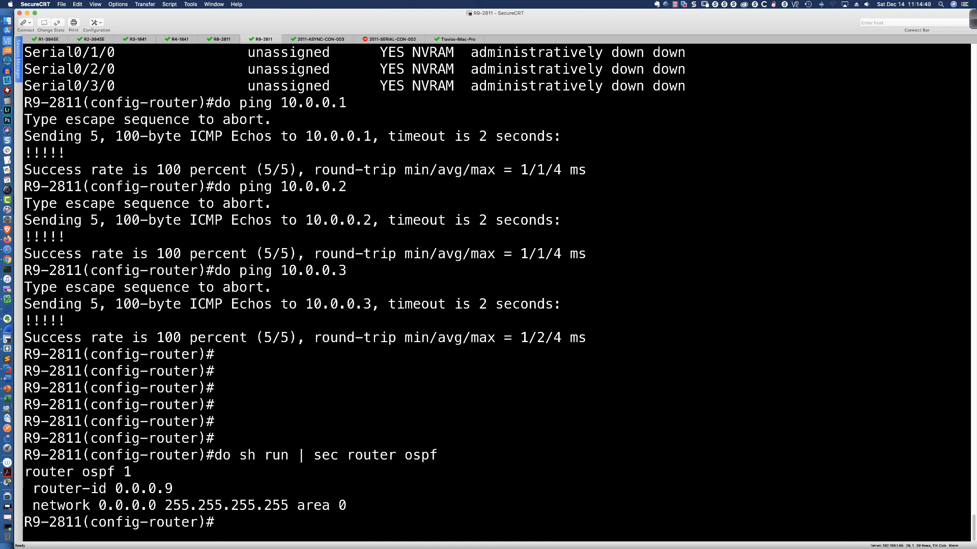
- List the OSPF neighbors of R9-2811 with "do sh ip ospf neigh"
{"action": "key", "text": "Return"}
{"action": "key", "text": "Return"}
{"action": "type", "text": "do sh ip osp"}
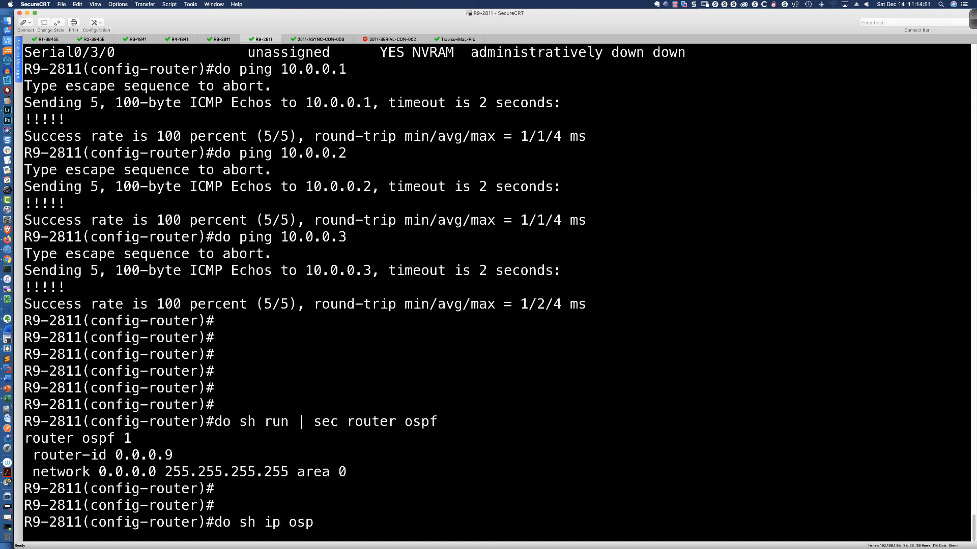
{"action": "type", "text": "f neigh"}
{"action": "key", "text": "Return"}
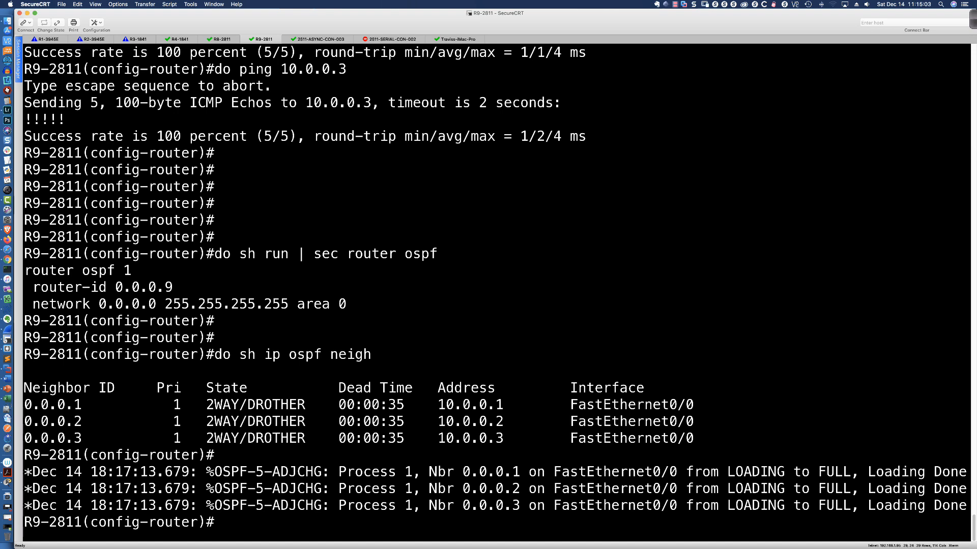
- Rerun "do sh ip ospf neigh" on R9-2811 to recheck the neighbor states and DR/BDR roles
{"action": "key", "text": "Return"}
{"action": "key", "text": "Return"}
{"action": "key", "text": "Return"}
{"action": "key", "text": "Up"}
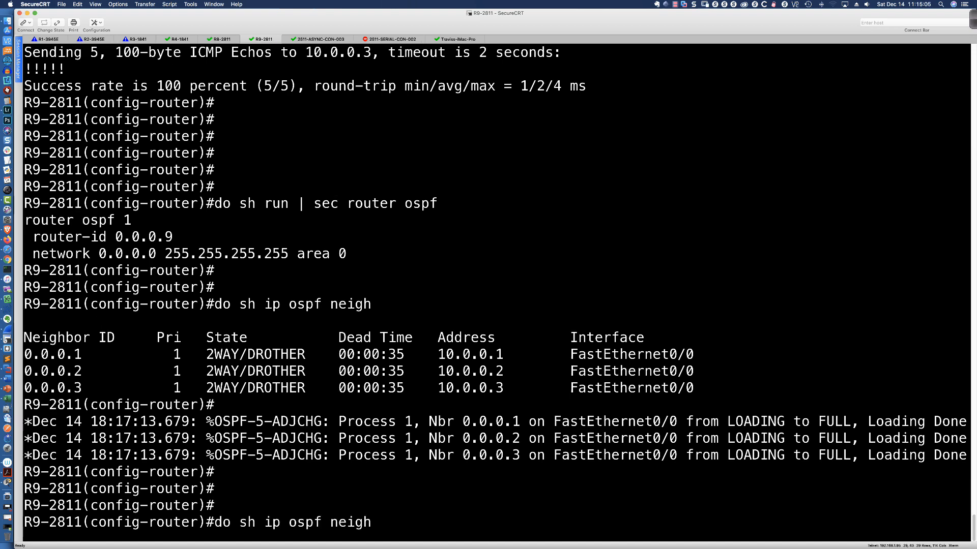
{"action": "key", "text": "Return"}
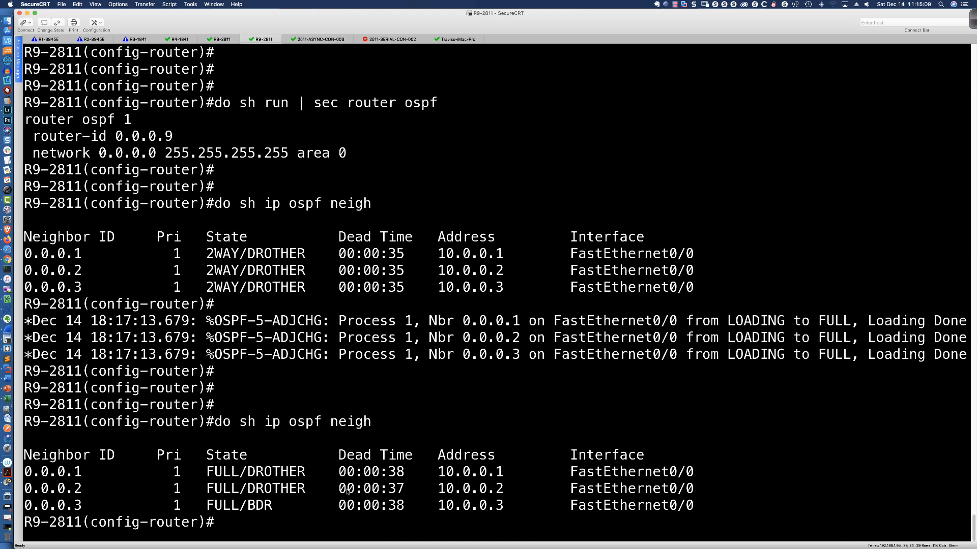
- Show OSPF details for FastEthernet0/0 on R9-2811 with "do sh ip ospf int fa0/0" and examine the designated router line
{"action": "type", "text": "do sh ip opsf"}
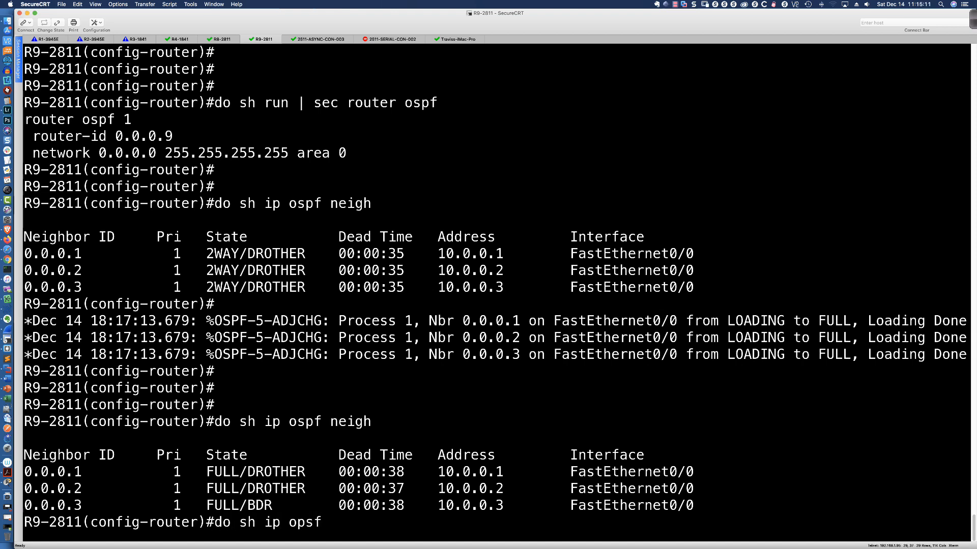
{"action": "key", "text": "BackSpace"}
{"action": "key", "text": "BackSpace"}
{"action": "key", "text": "BackSpace"}
{"action": "type", "text": "spf int fa0/0"}
{"action": "key", "text": "Return"}
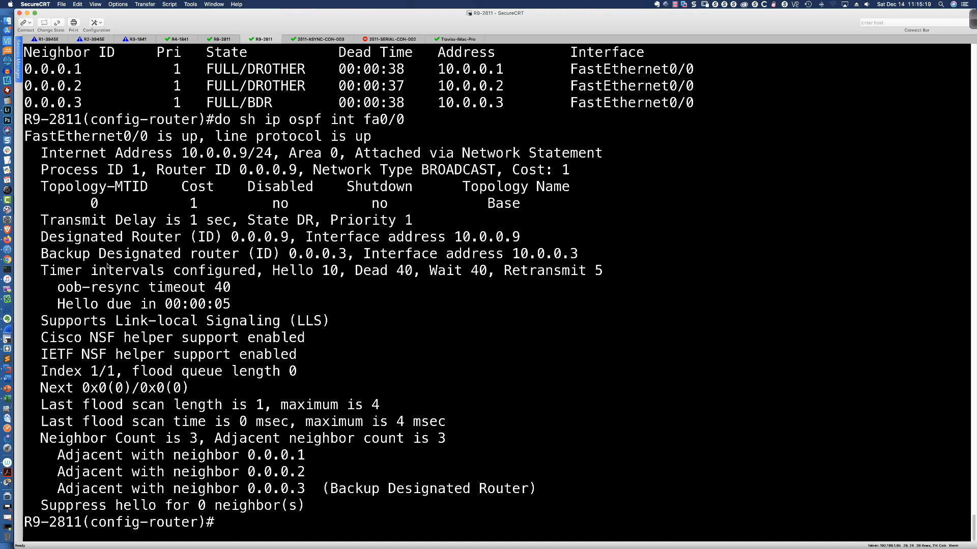
{"action": "left_click_drag", "start_coordinate": [57, 237], "coordinate": [340, 239]}
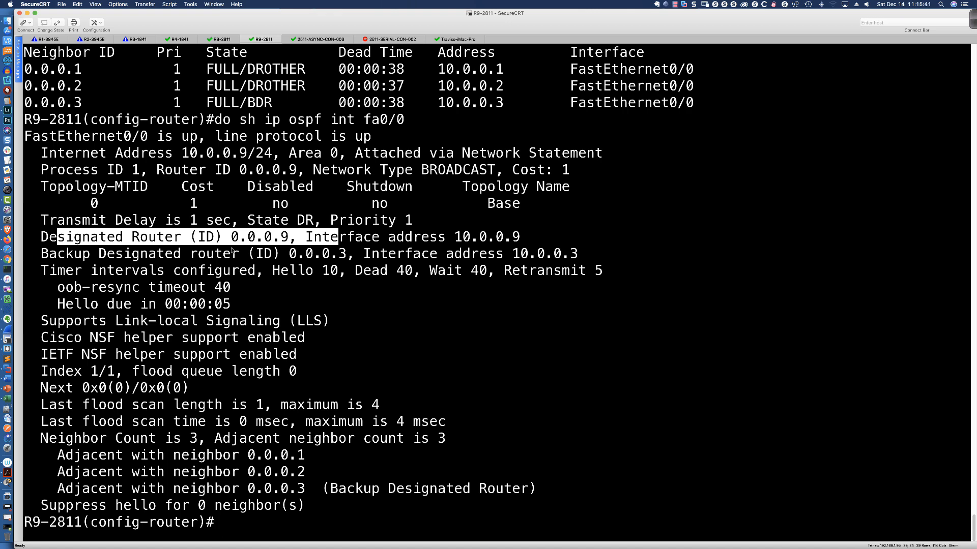
{"action": "left_click", "coordinate": [155, 196]}
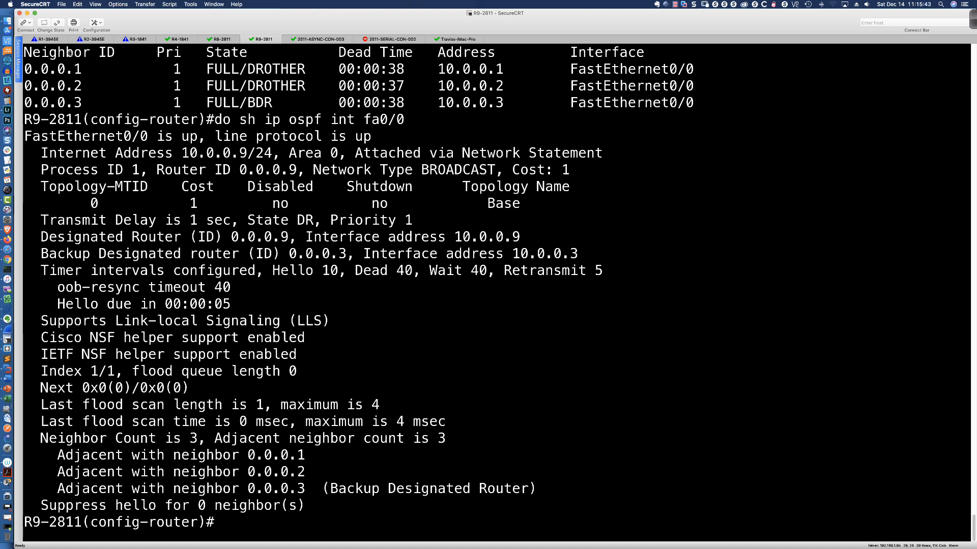
- Switch to the R1-3945E session and leave OSPF router configuration mode with "end"
{"action": "left_click", "coordinate": [49, 39]}
{"action": "type", "text": "]]]]]"}
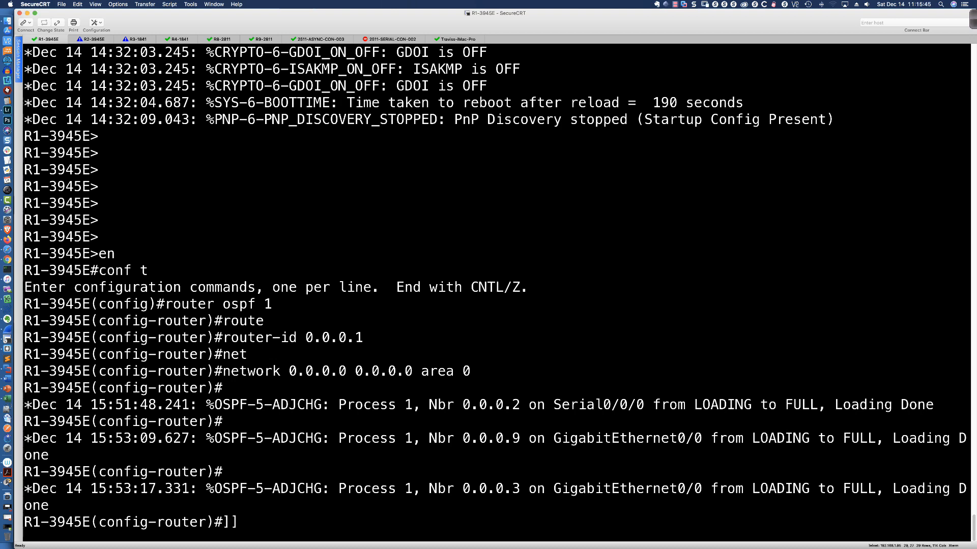
{"action": "key", "text": "Return"}
{"action": "key", "text": "Return"}
{"action": "key", "text": "Return"}
{"action": "key", "text": "Return"}
{"action": "key", "text": "Return"}
{"action": "key", "text": "Return"}
{"action": "key", "text": "Return"}
{"action": "key", "text": "Return"}
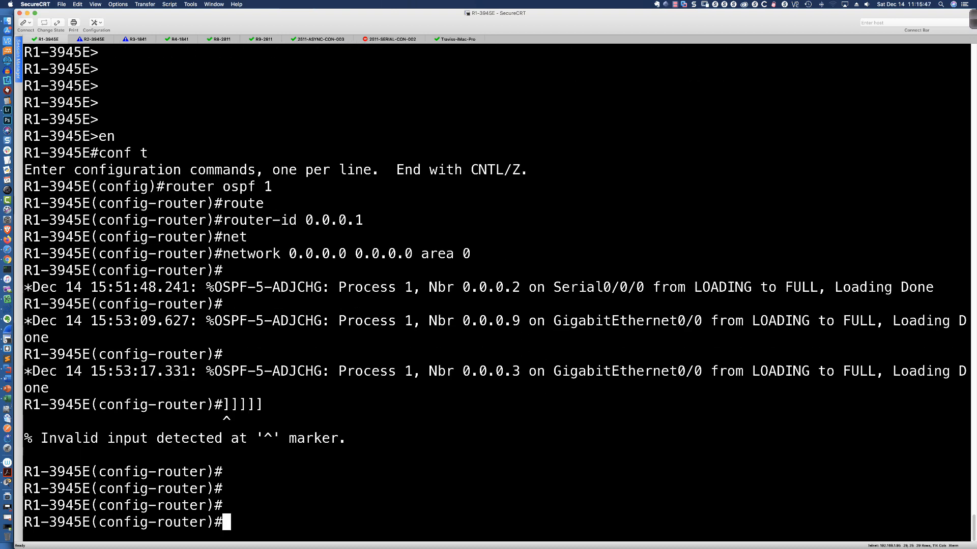
{"action": "type", "text": "end"}
{"action": "key", "text": "Return"}
{"action": "key", "text": "Return"}
{"action": "key", "text": "Return"}
{"action": "key", "text": "Return"}
{"action": "key", "text": "Return"}
{"action": "key", "text": "Return"}
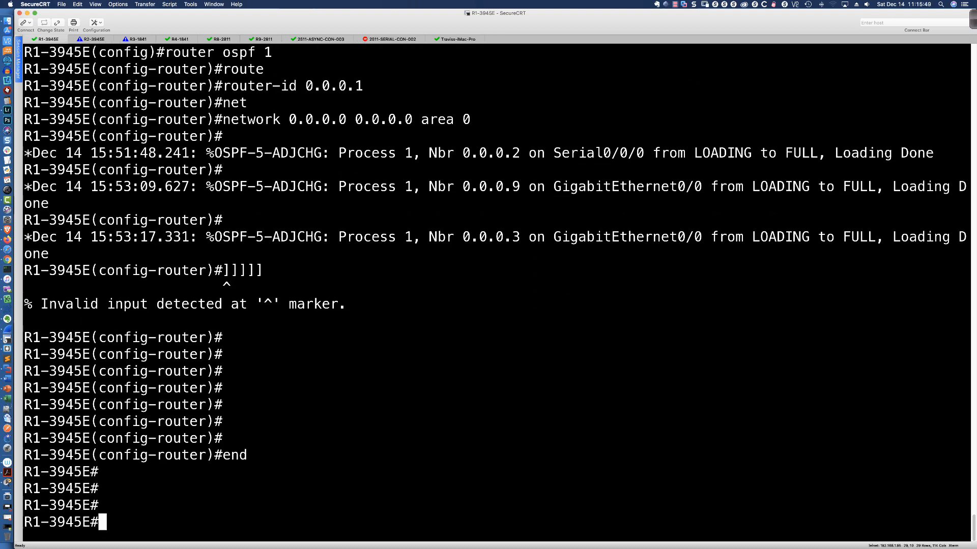
- Show OSPF details for GigabitEthernet0/0 on R1-3945E with "sh ip ospf int gi0/0" and examine the designated and backup designated router lines
{"action": "type", "text": "sh ip"}
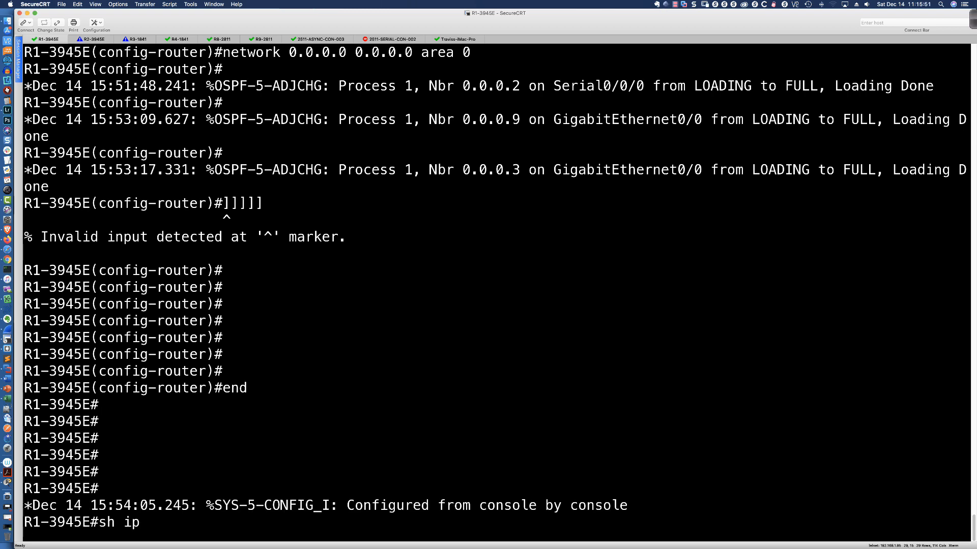
{"action": "type", "text": " ospf int gi0/0"}
{"action": "key", "text": "Return"}
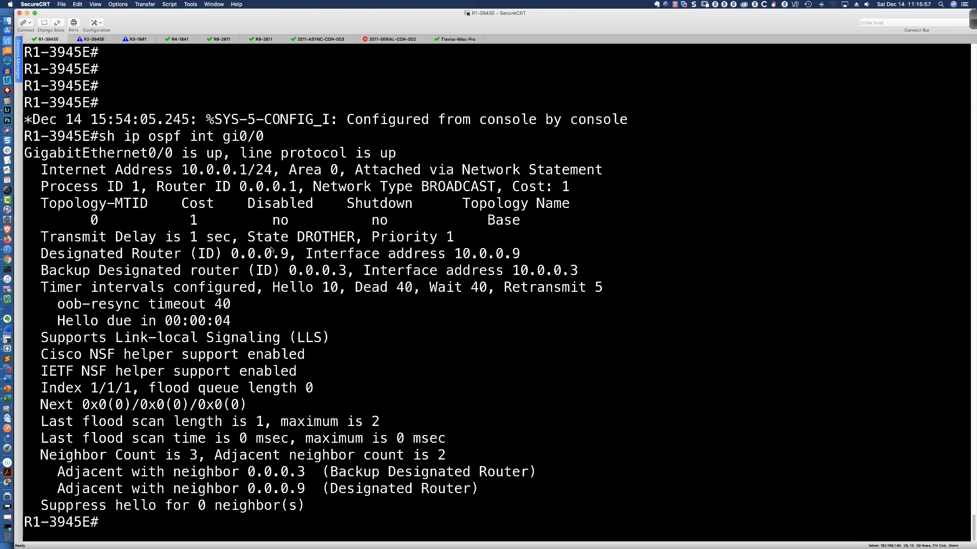
{"action": "left_click_drag", "start_coordinate": [182, 254], "coordinate": [330, 253]}
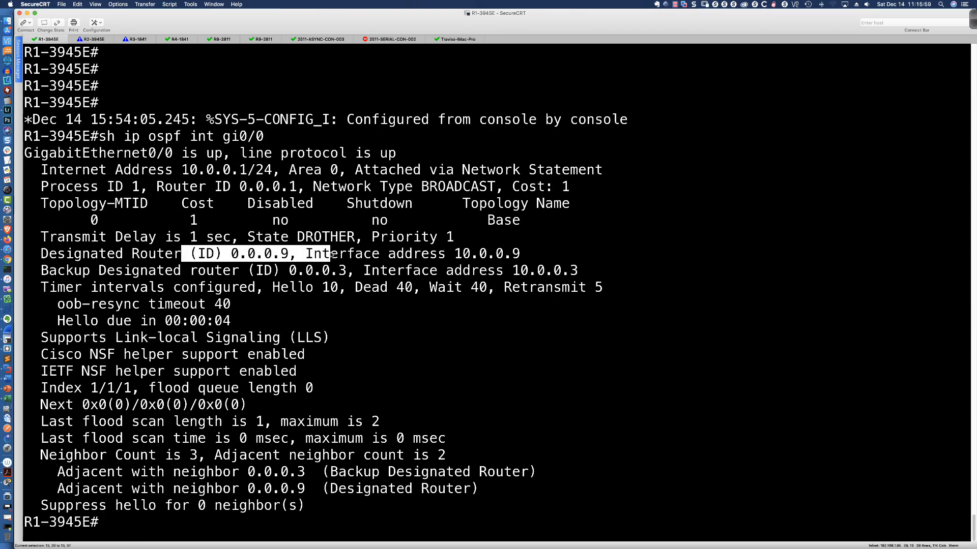
{"action": "left_click_drag", "start_coordinate": [224, 270], "coordinate": [370, 271]}
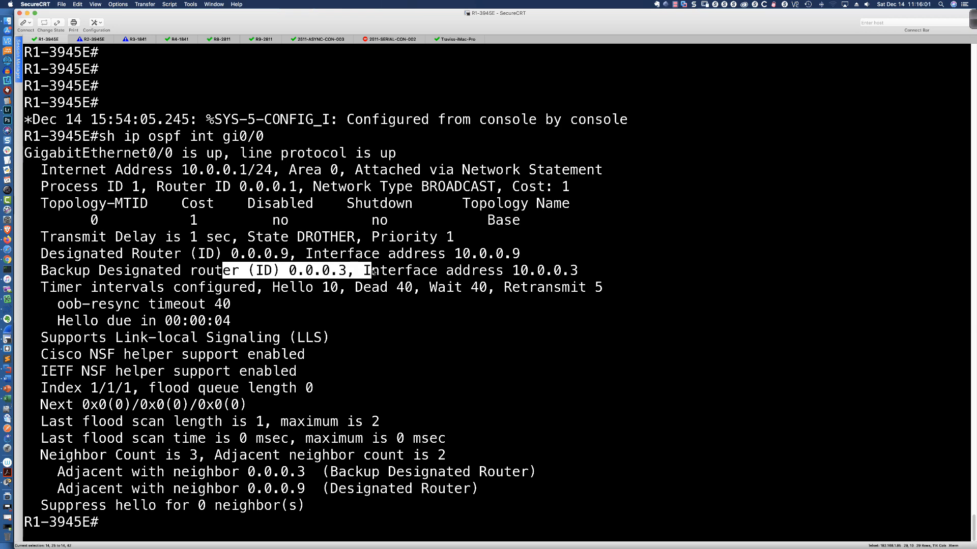
{"action": "left_click", "coordinate": [637, 333]}
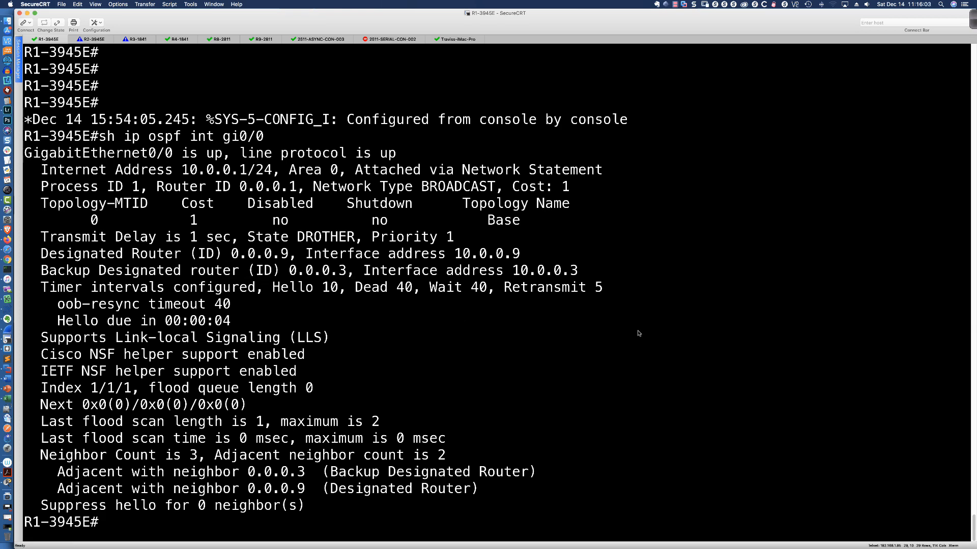
- List the OSPF neighbors of R1-3945E with "sh ip ospf neigh" and examine each neighbor's state and priority
{"action": "type", "text": "sh ip ospf neigh"}
{"action": "key", "text": "Return"}
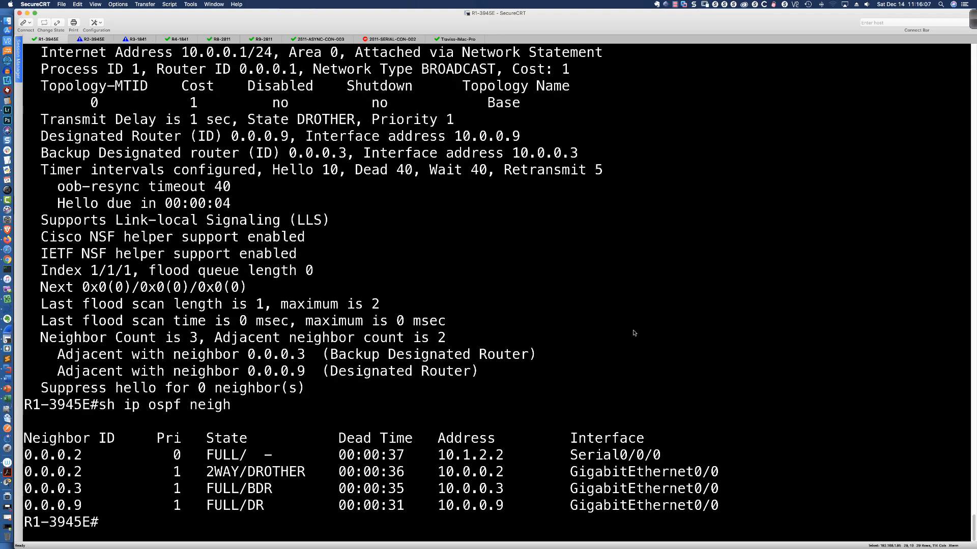
{"action": "left_click_drag", "start_coordinate": [24, 472], "coordinate": [412, 476]}
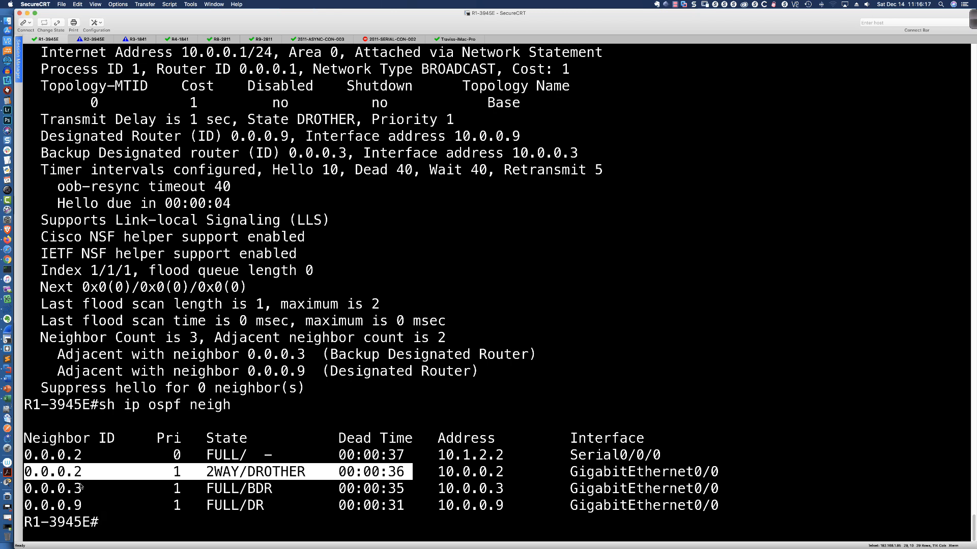
{"action": "left_click_drag", "start_coordinate": [47, 488], "coordinate": [293, 489]}
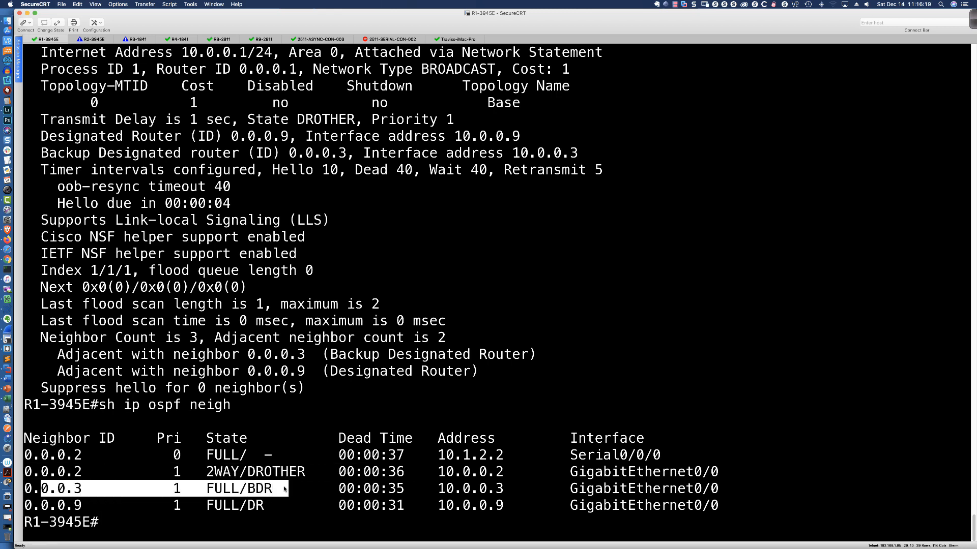
{"action": "left_click_drag", "start_coordinate": [66, 505], "coordinate": [273, 508]}
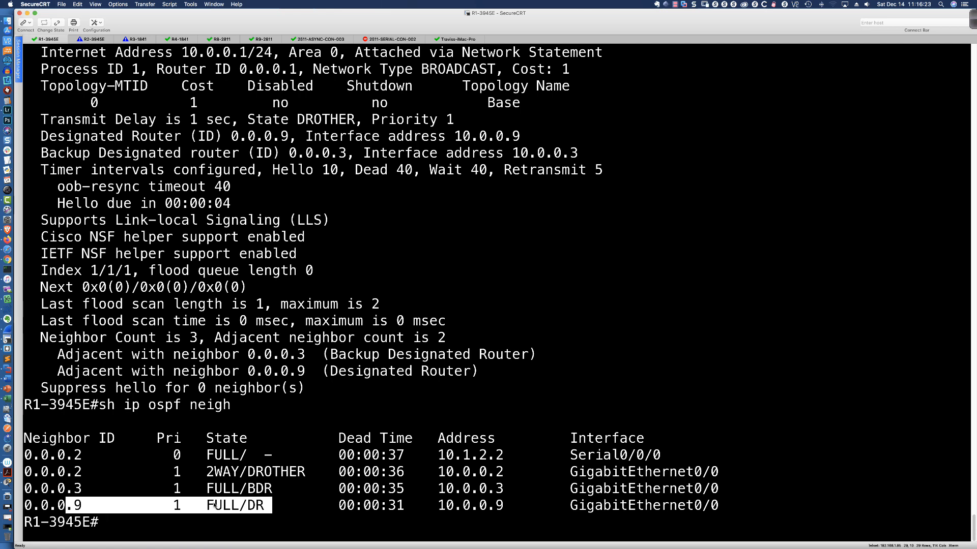
{"action": "left_click", "coordinate": [172, 490]}
{"action": "left_click_drag", "start_coordinate": [173, 471], "coordinate": [182, 504]}
{"action": "left_click_drag", "start_coordinate": [57, 454], "coordinate": [184, 457]}
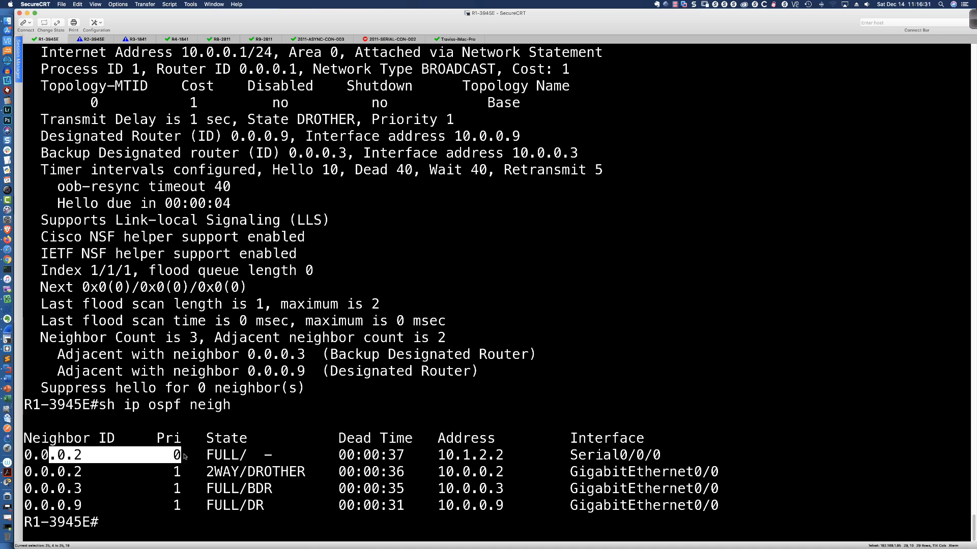
{"action": "left_click", "coordinate": [184, 457]}
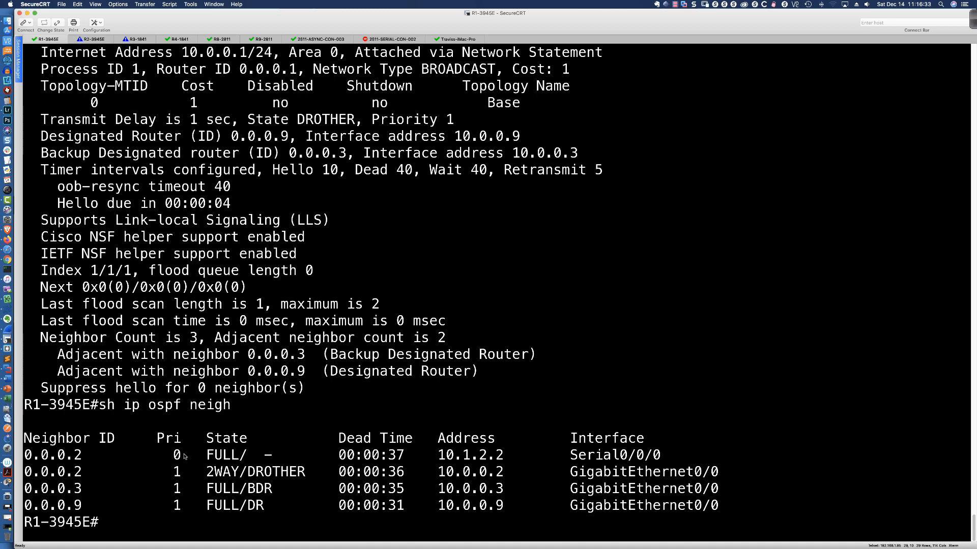
- Examine the state and role of neighbor 0.0.0.2 on GigabitEthernet0/0 in the neighbor table
{"action": "left_click_drag", "start_coordinate": [58, 473], "coordinate": [308, 473]}
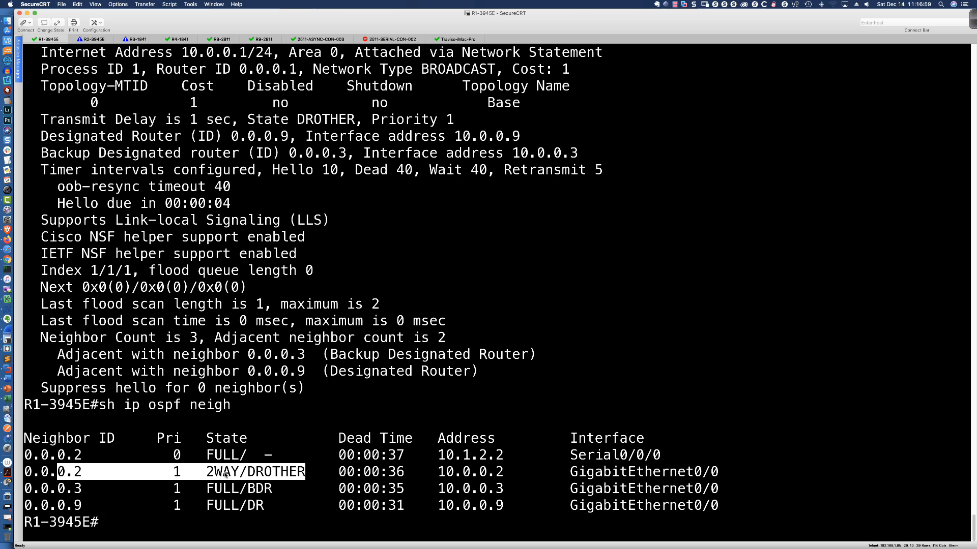
{"action": "left_click", "coordinate": [246, 477]}
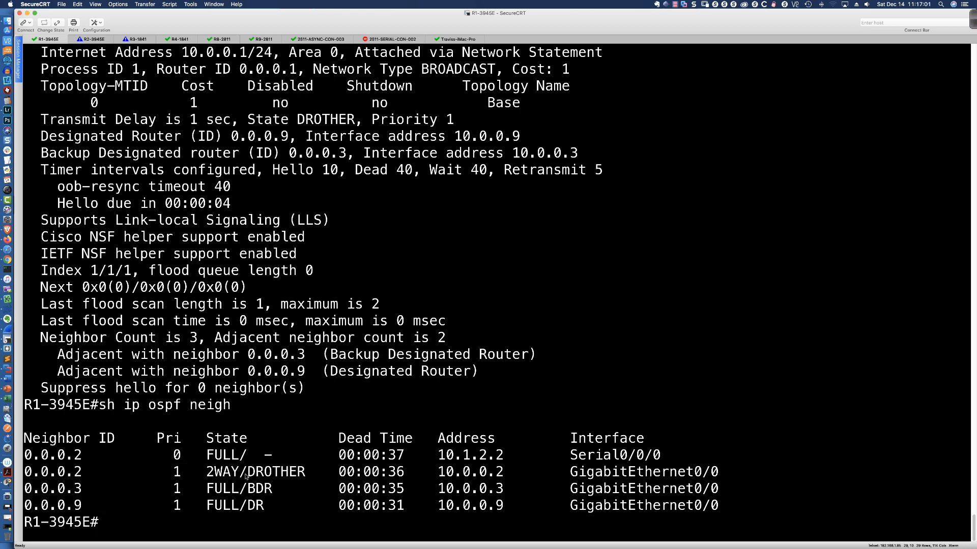
{"action": "left_click_drag", "start_coordinate": [249, 475], "coordinate": [307, 474]}
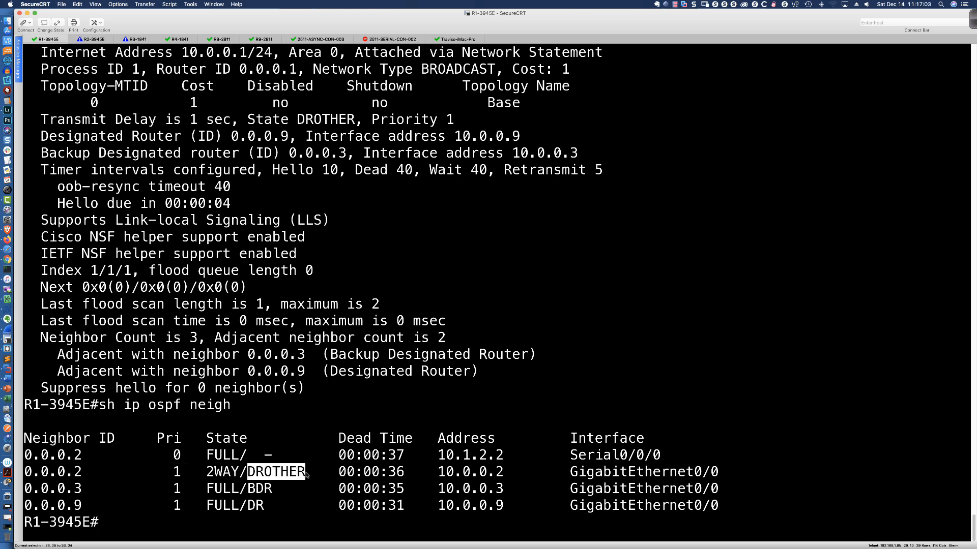
{"action": "left_click", "coordinate": [272, 474]}
{"action": "left_click_drag", "start_coordinate": [33, 474], "coordinate": [374, 474]}
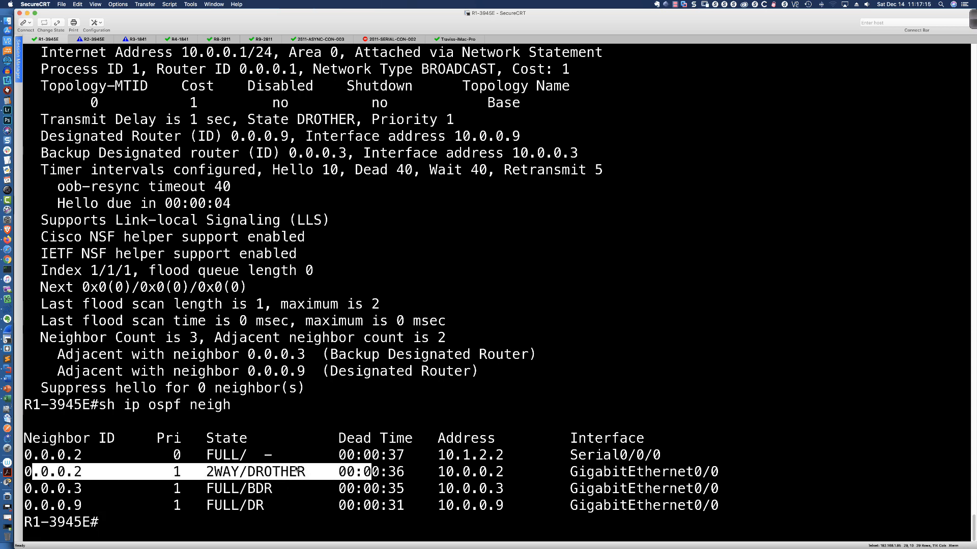
- Switch to Microsoft PowerPoint
{"action": "key", "text": "super+Tab"}
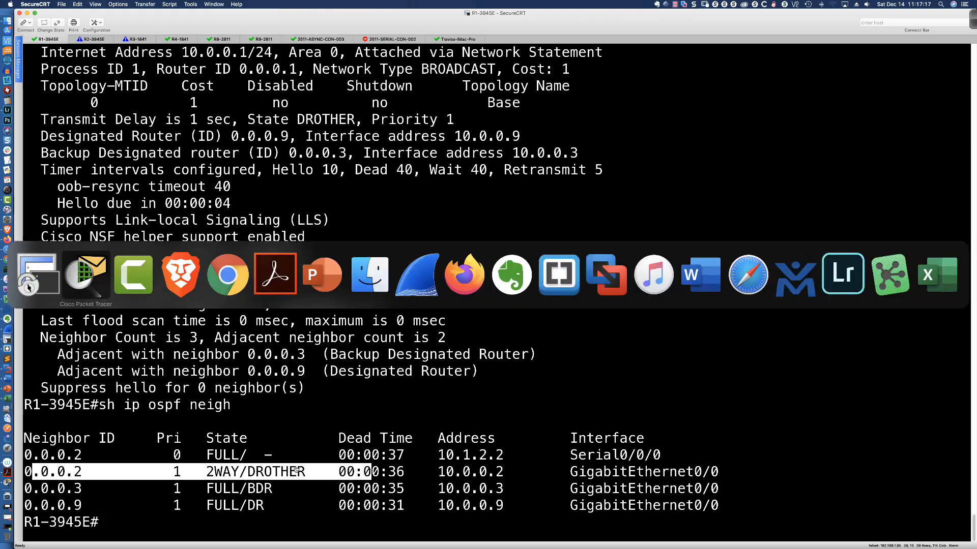
{"action": "key", "text": "super+Tab"}
{"action": "key", "text": "super+Tab"}
{"action": "key", "text": "super+Tab"}
{"action": "key", "text": "super+Tab"}
{"action": "key", "text": "super+Tab"}
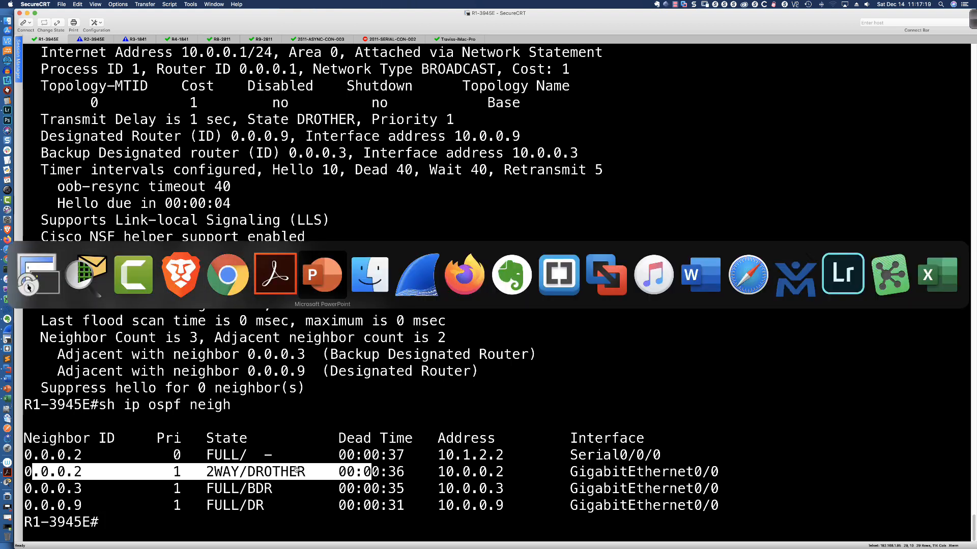